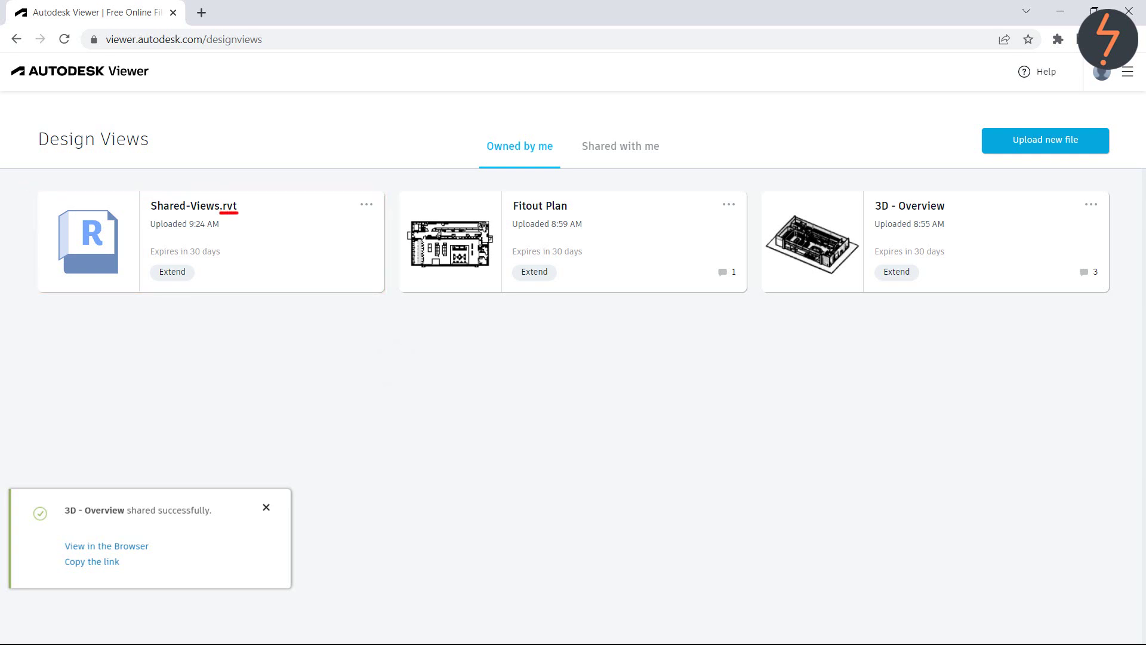
- Open the Shared-Views.rvt model and show its category tree in the Model browser
left_click(272, 261)
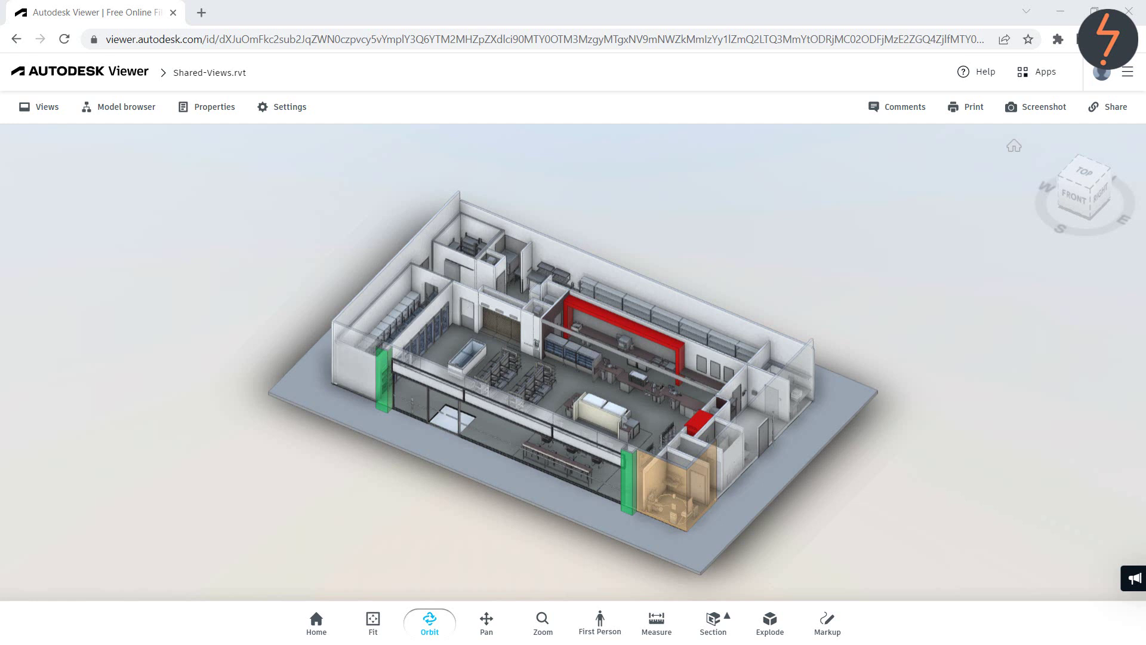
left_click(84, 222)
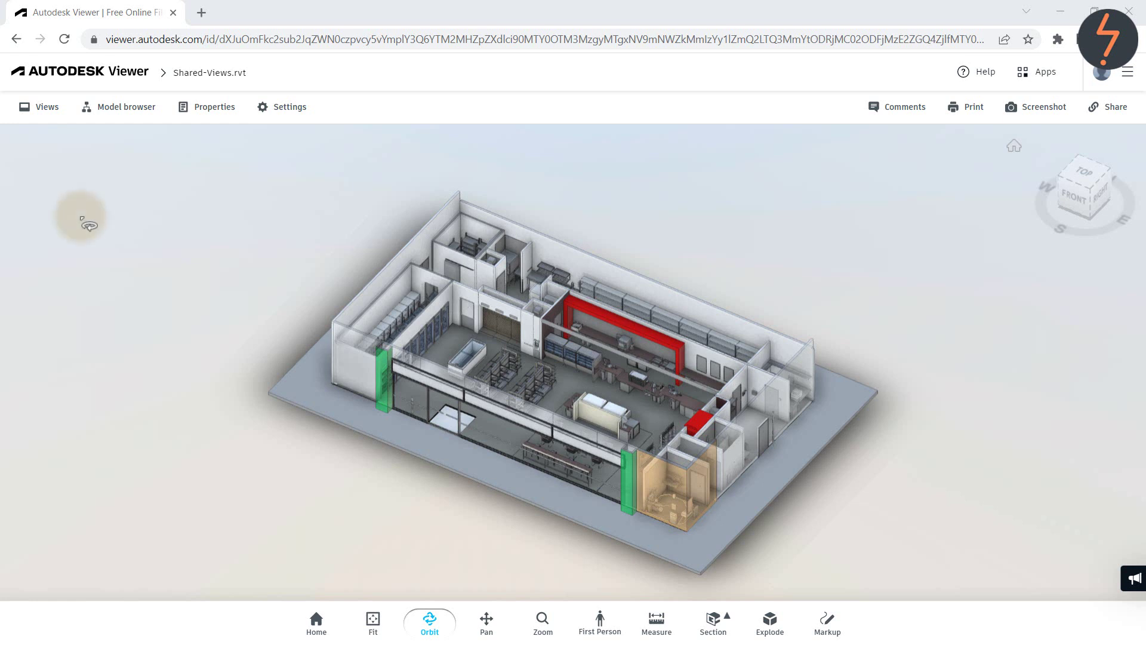
left_click(134, 113)
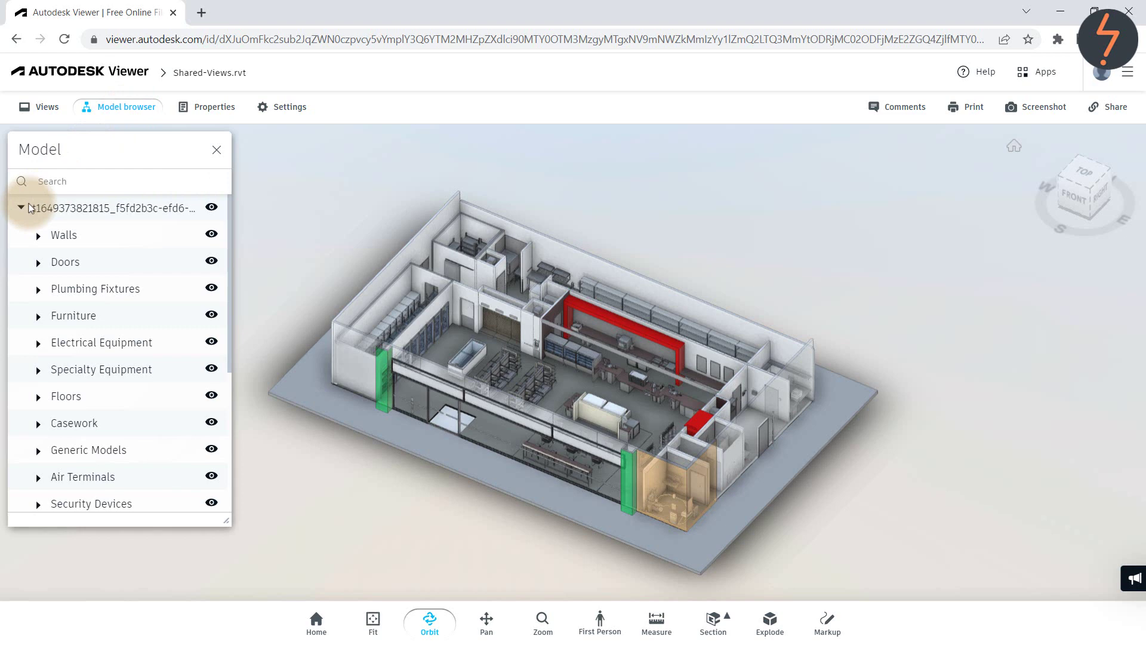
- Re-expand the root node, collapse Furniture Systems, and expand the Walls category
left_click(22, 209)
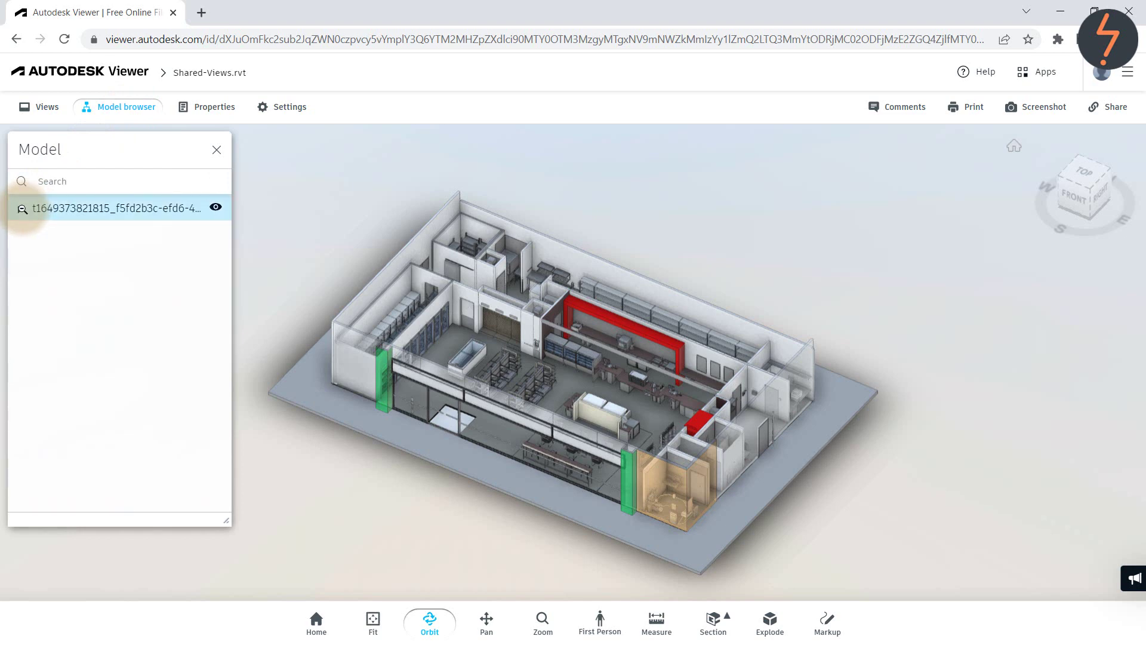
left_click(21, 209)
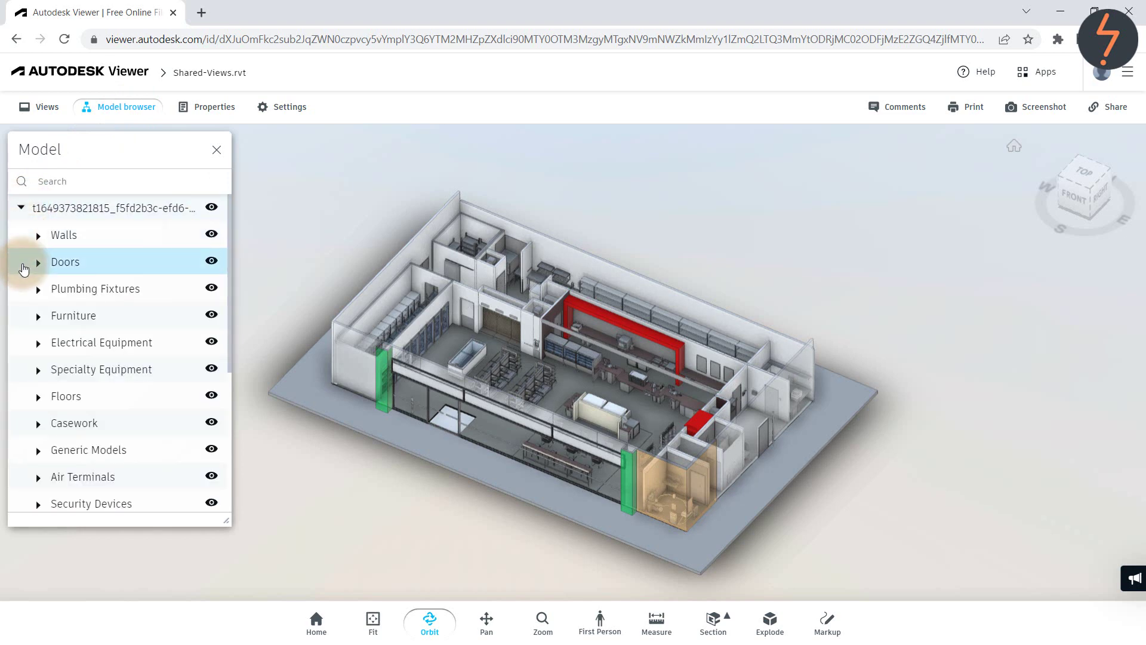
scroll(24, 268, "down", 2)
scroll(25, 257, "down", 3)
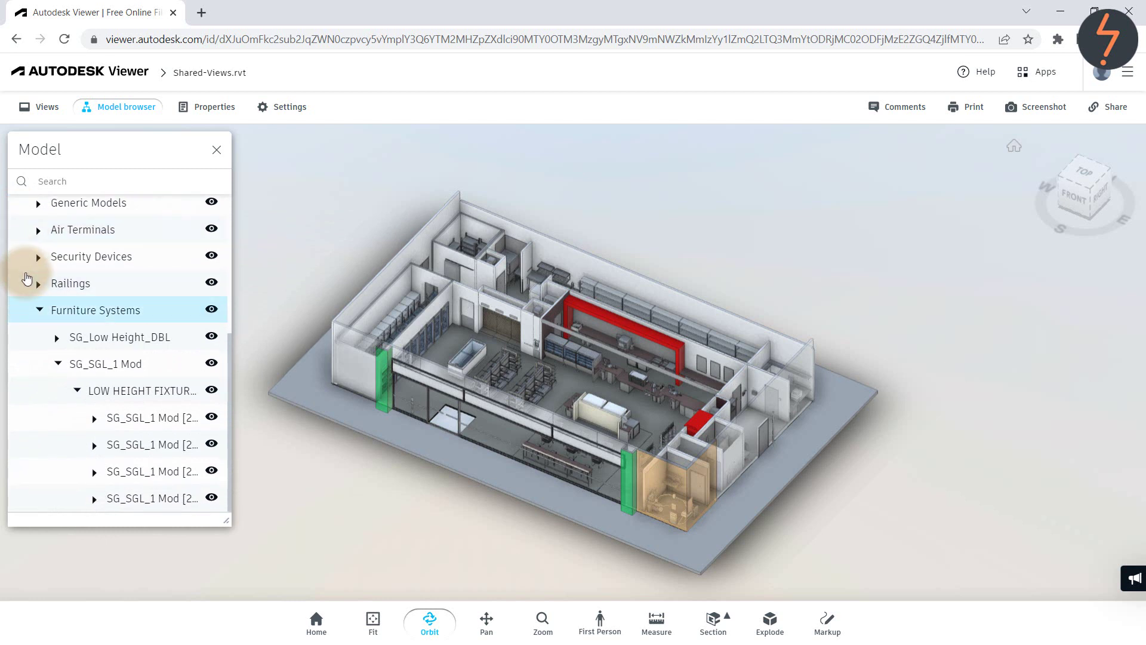
left_click(39, 311)
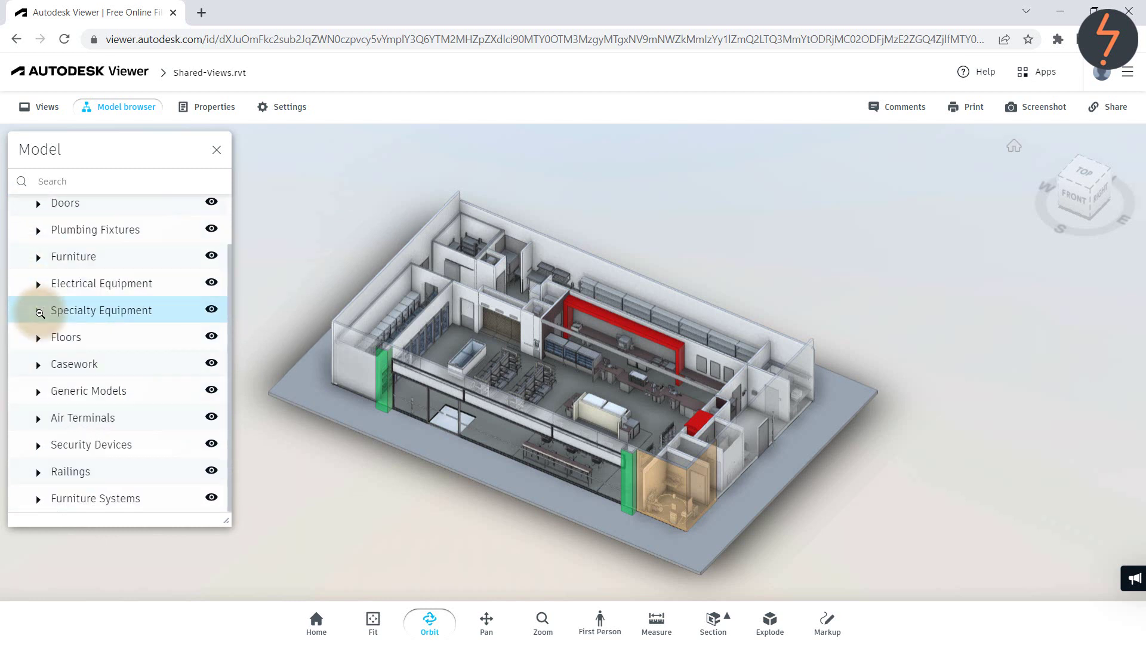
scroll(39, 311, "up", 1)
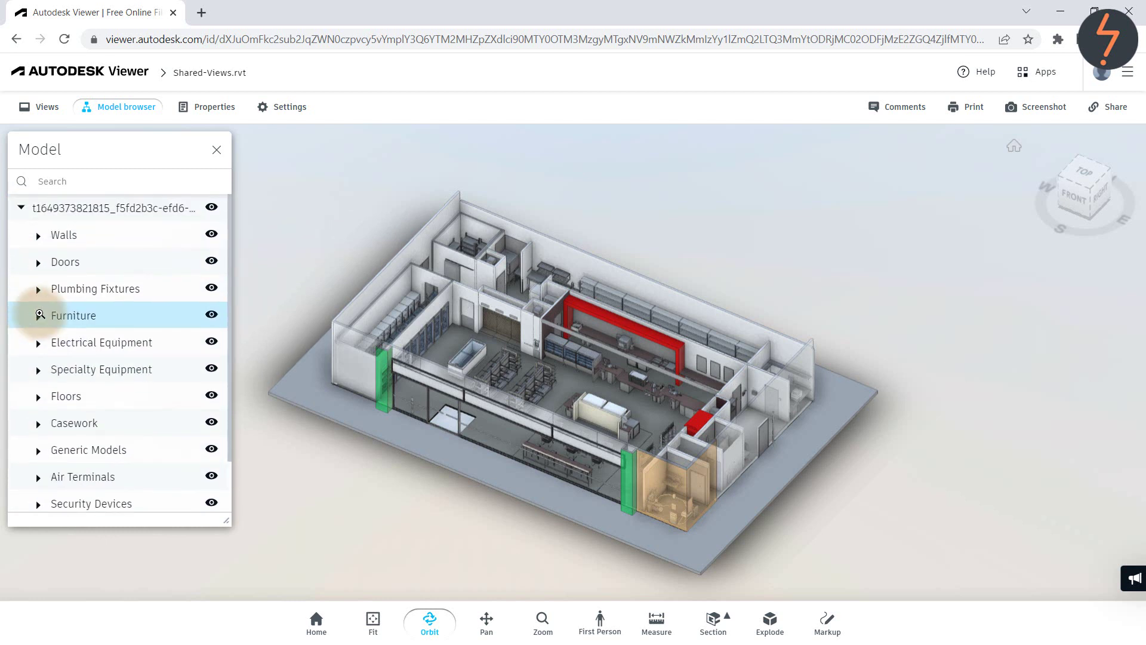
left_click(38, 236)
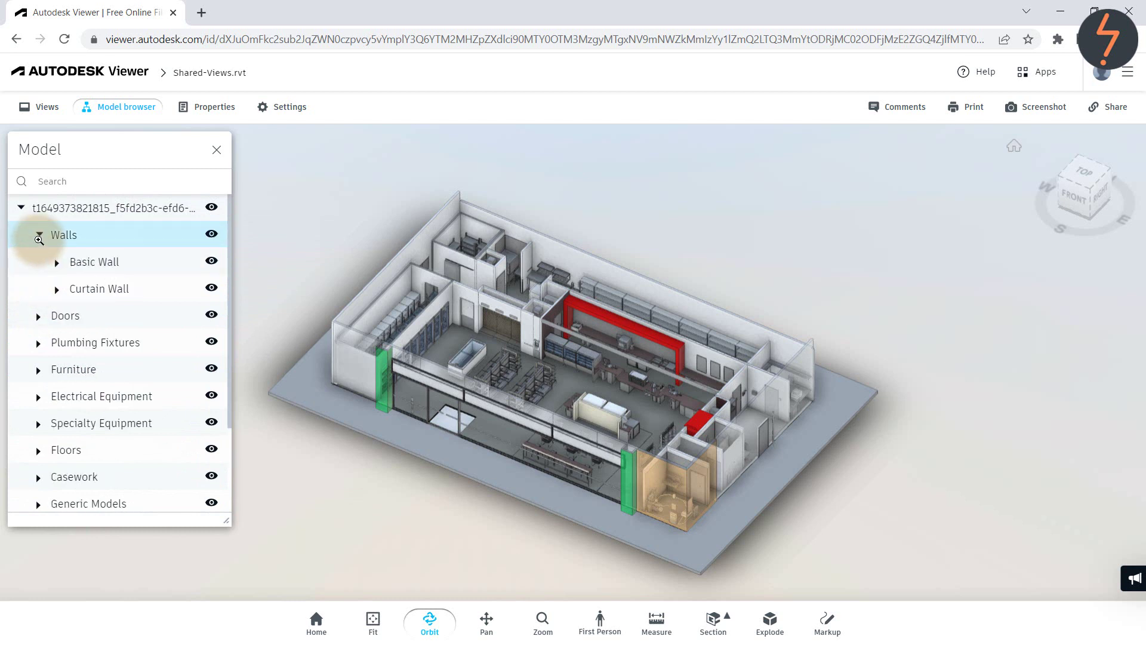
- Isolate the EXT_Concrete-In-Situ Basic Wall type and select the isolated wall
left_click(56, 263)
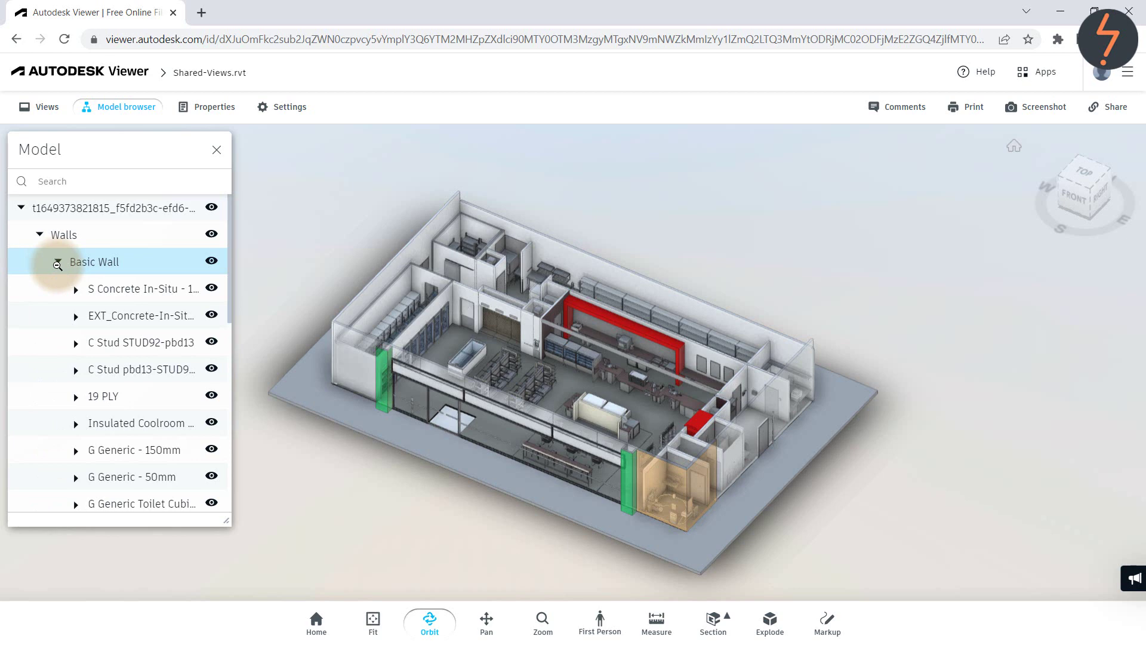
double_click(142, 318)
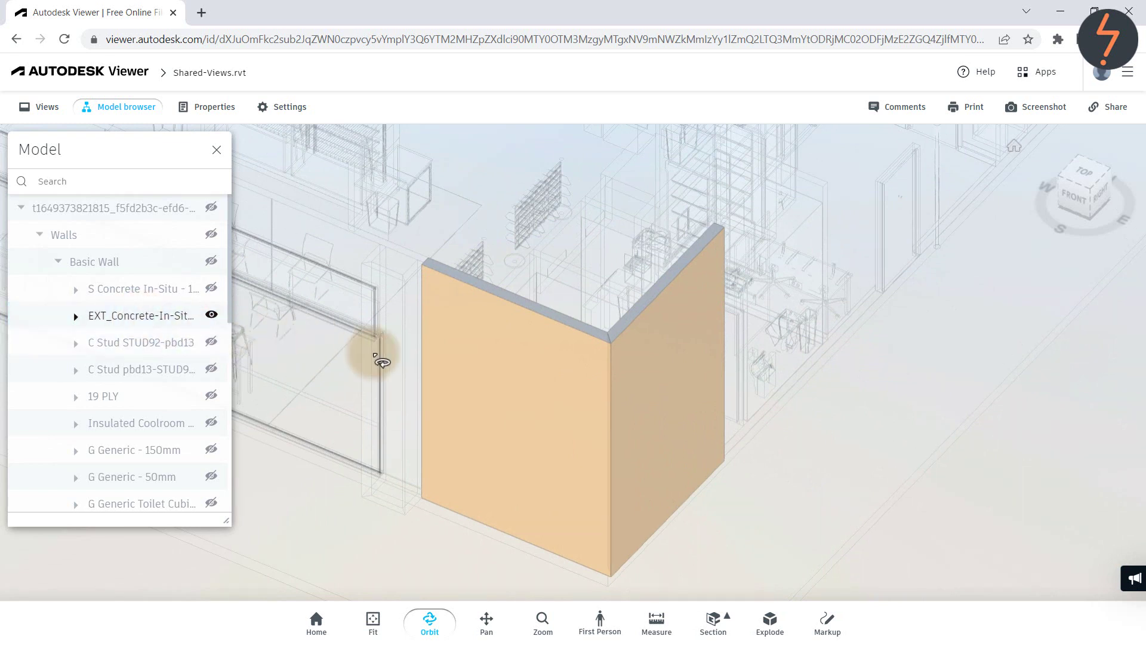
left_click(481, 370)
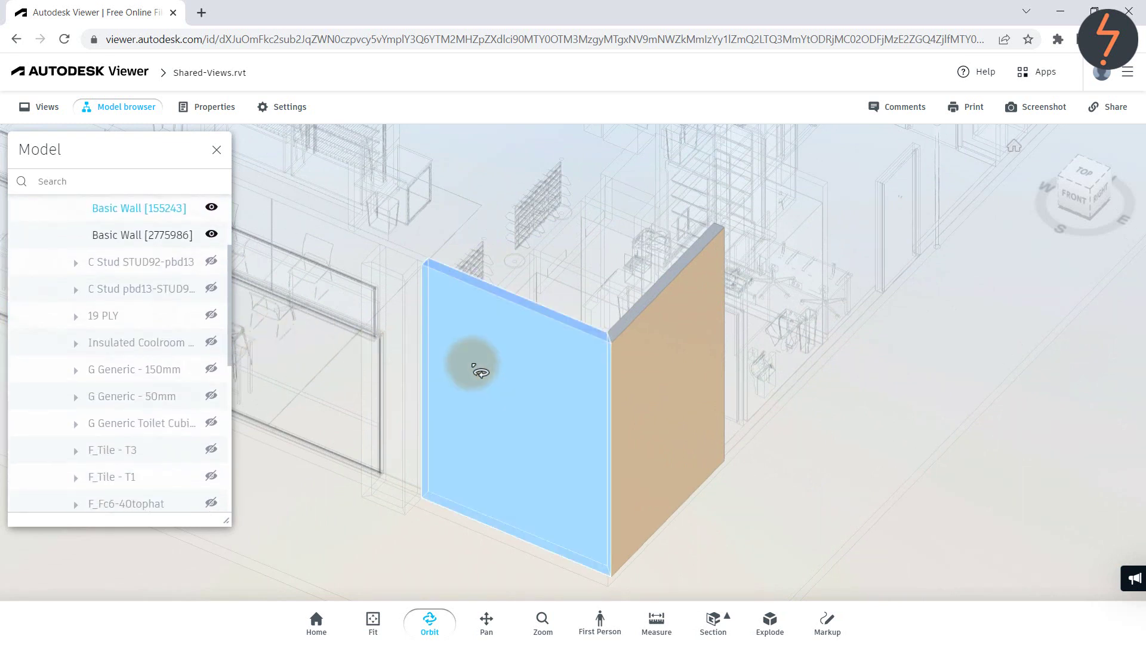
- Review Basic Wall [155243] properties, collapsing Cross-Section Definition, Fire Protection and Constraints, then close
left_click(229, 111)
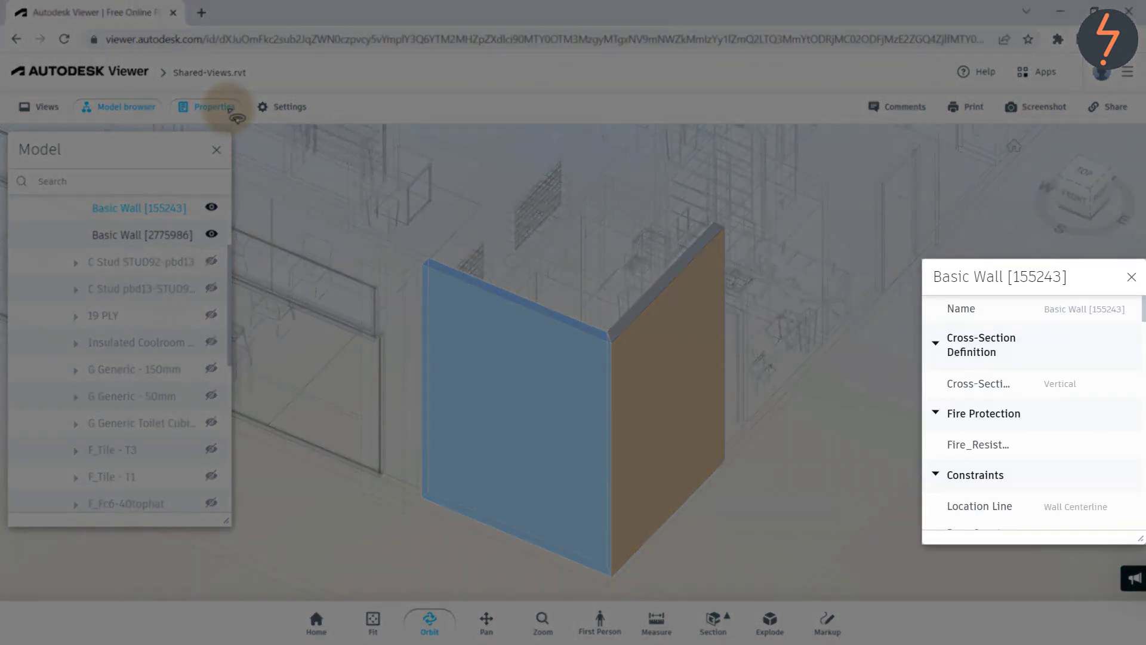
left_click(934, 343)
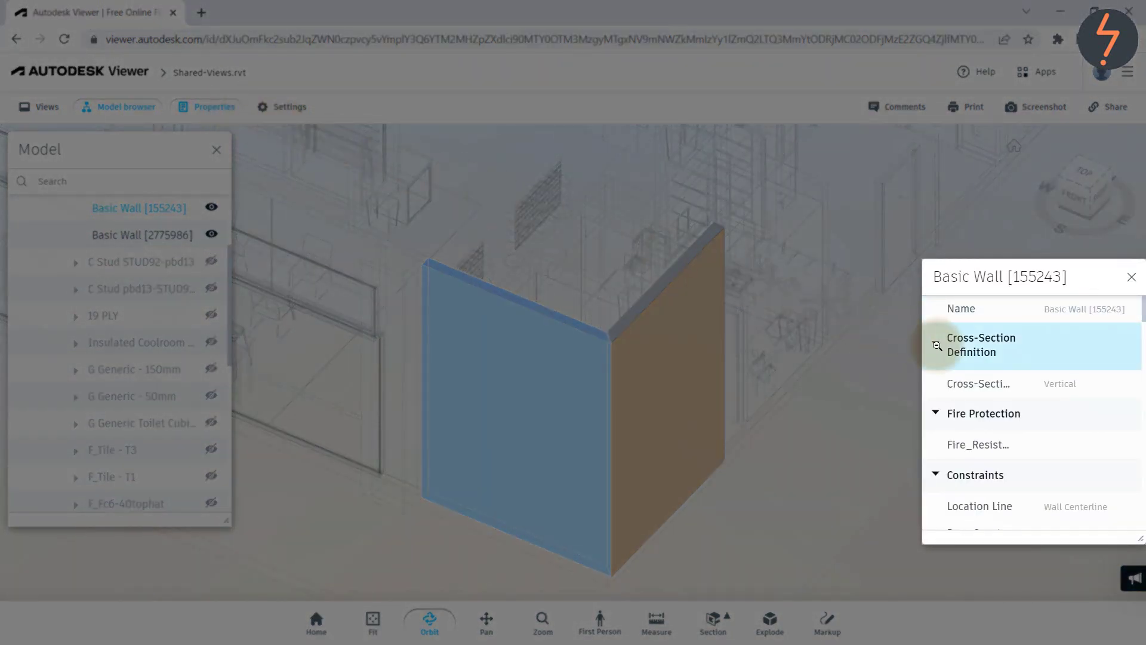
left_click(937, 345)
left_click(935, 386)
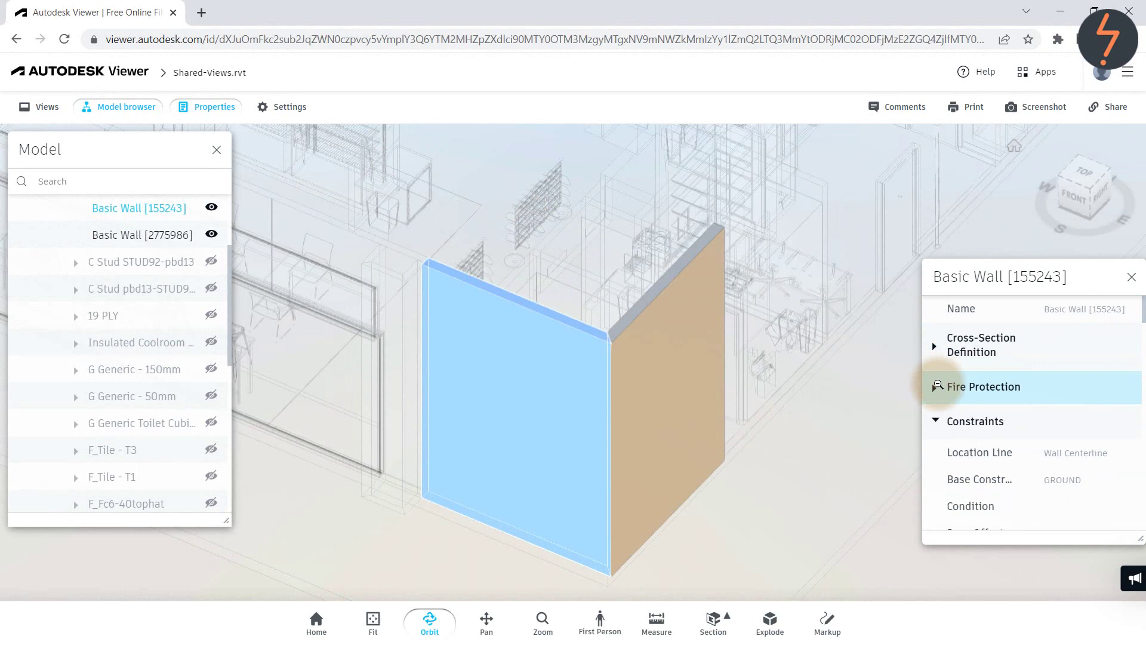
left_click(935, 420)
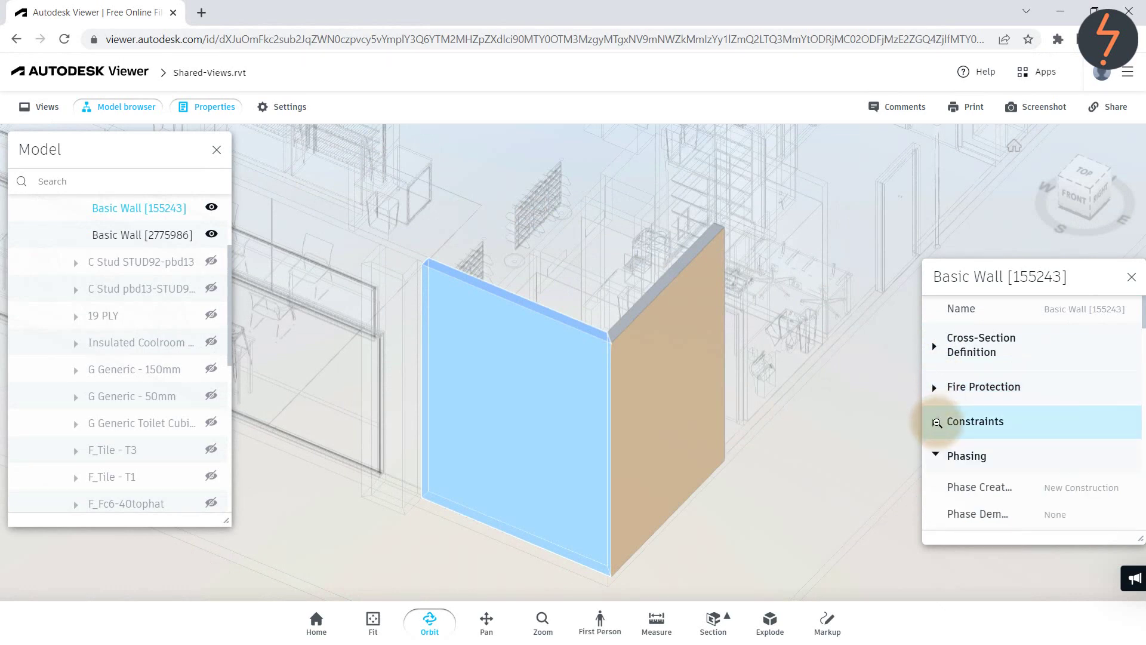
left_click(1130, 278)
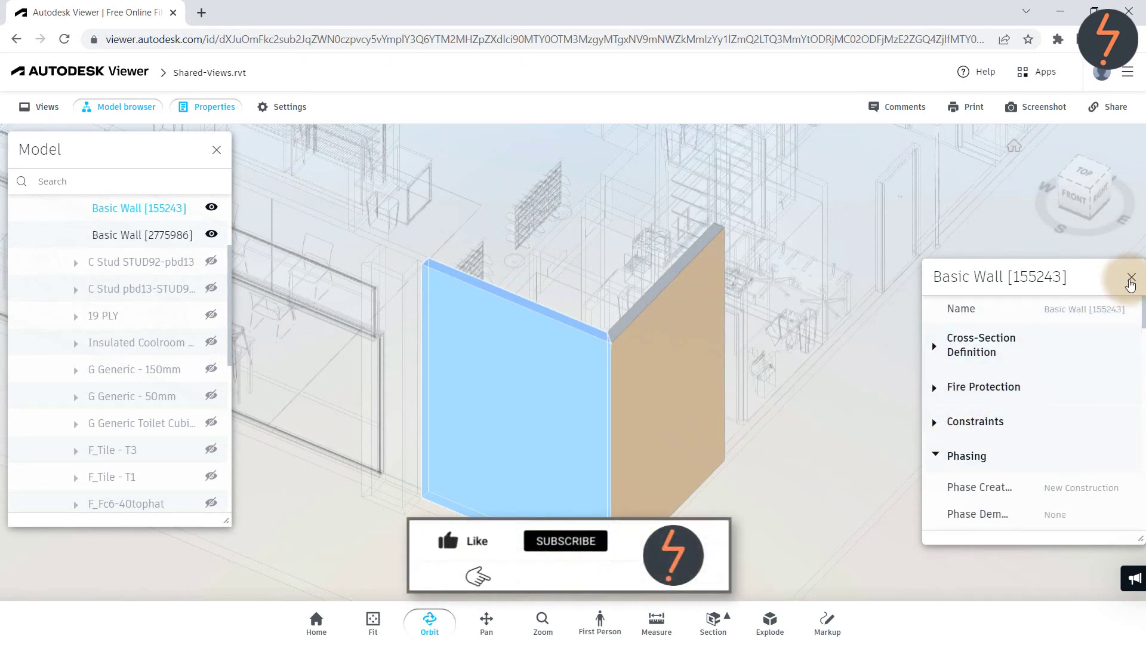
left_click(1130, 279)
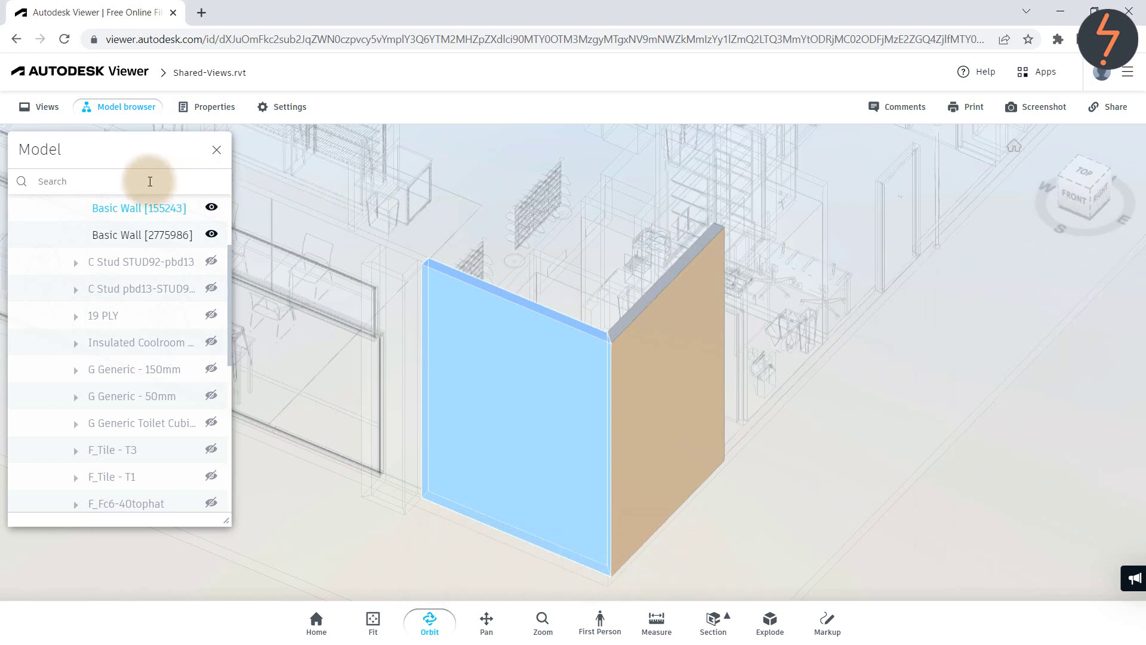
- Search 'Coolroom', then isolate Basic Wall [156578] from the Insulated Coolroom Panel group
left_click(150, 182)
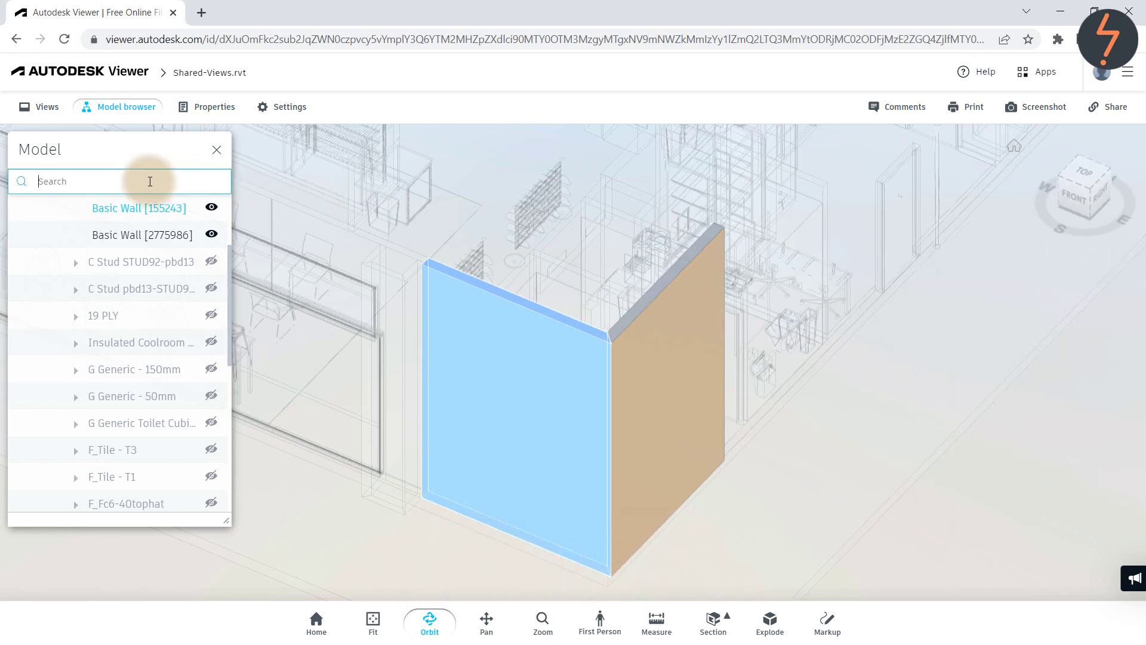
type("Coolroom")
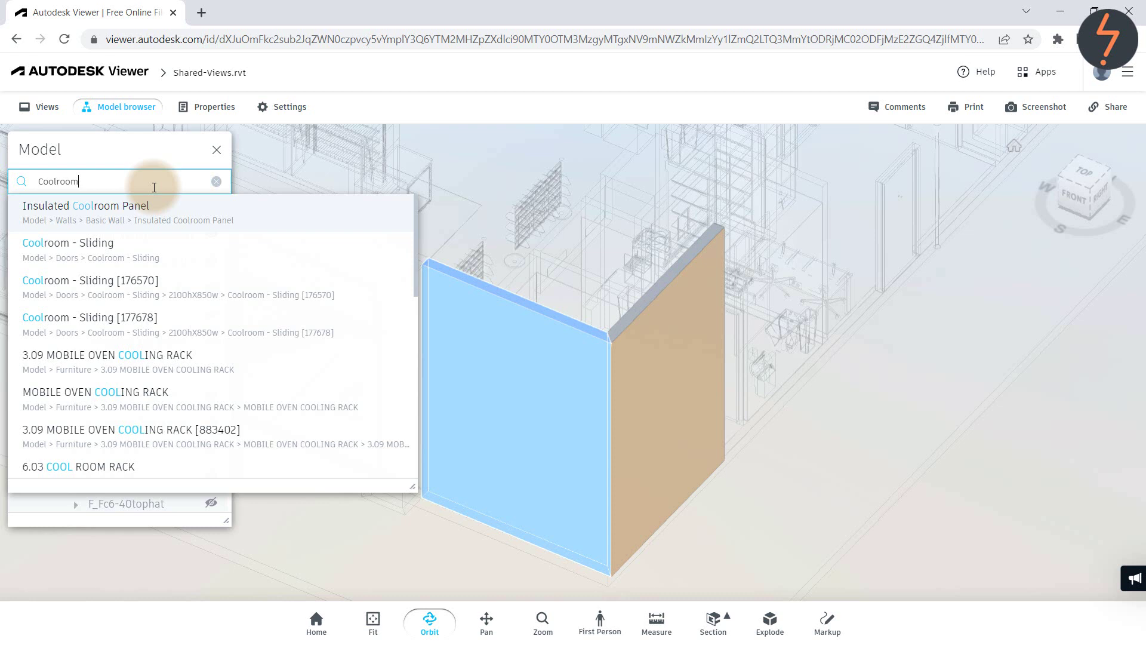
key("Escape")
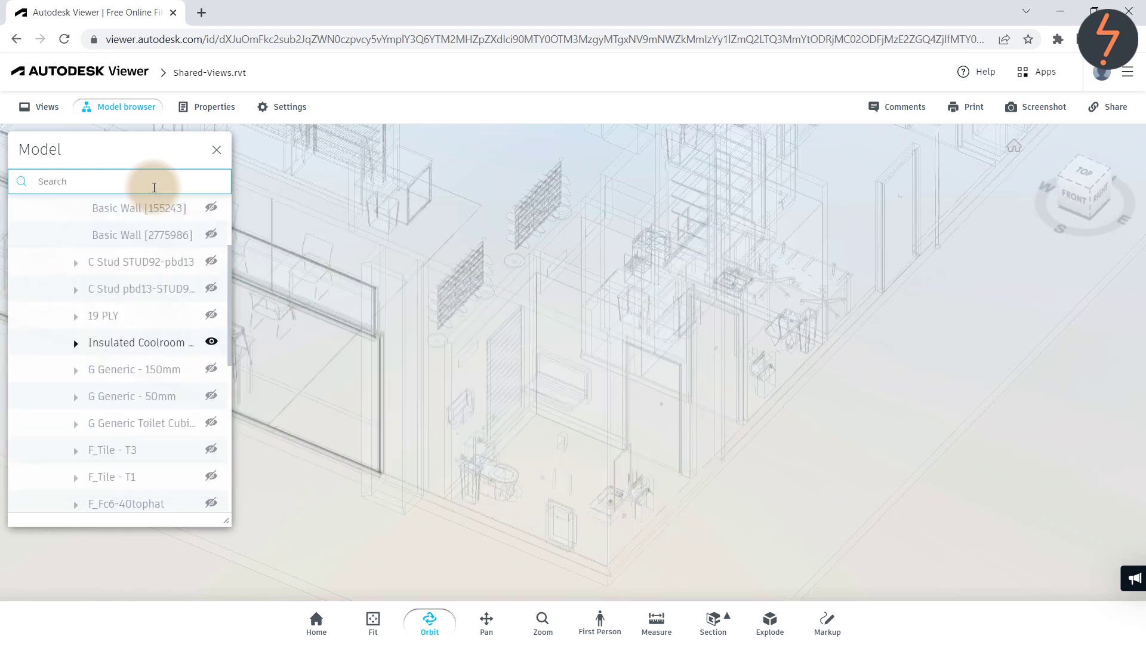
left_click(75, 344)
left_click(136, 371)
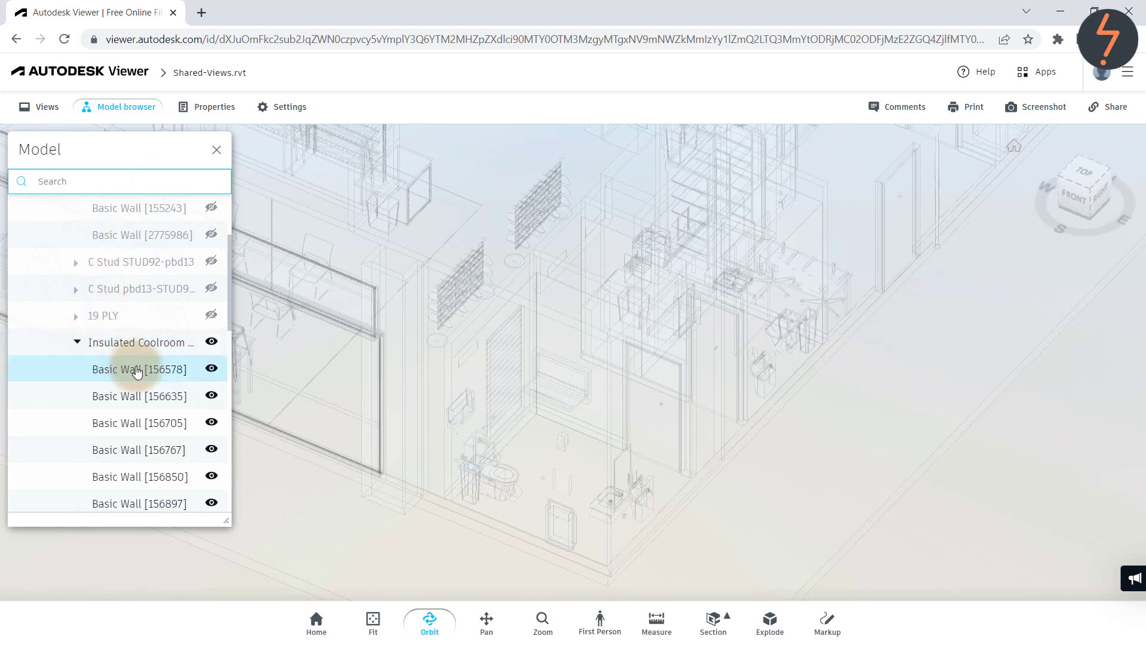
double_click(137, 371)
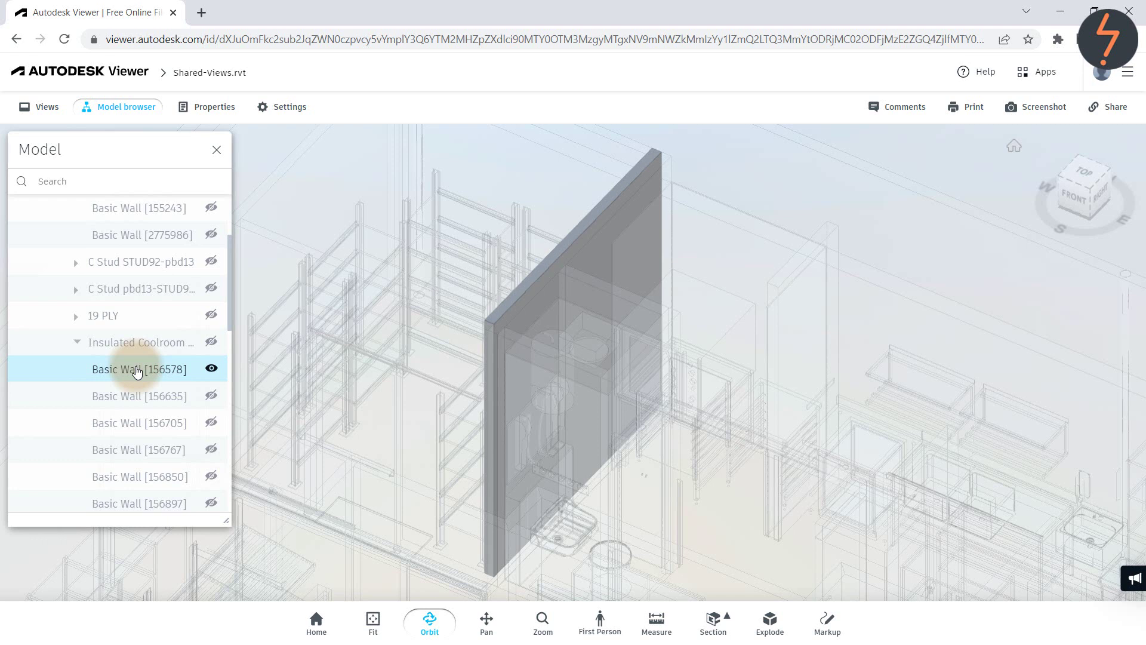
- Collapse the coolroom group and show the whole building model via the root node
left_click(77, 344)
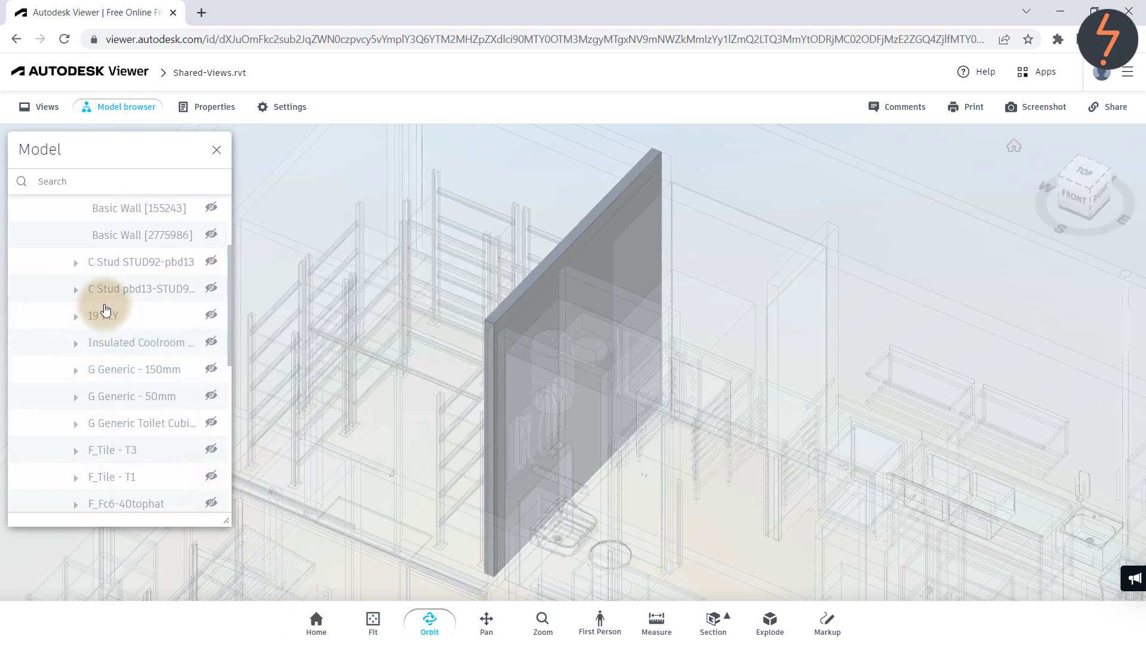
scroll(103, 298, "up", 3)
left_click(65, 210)
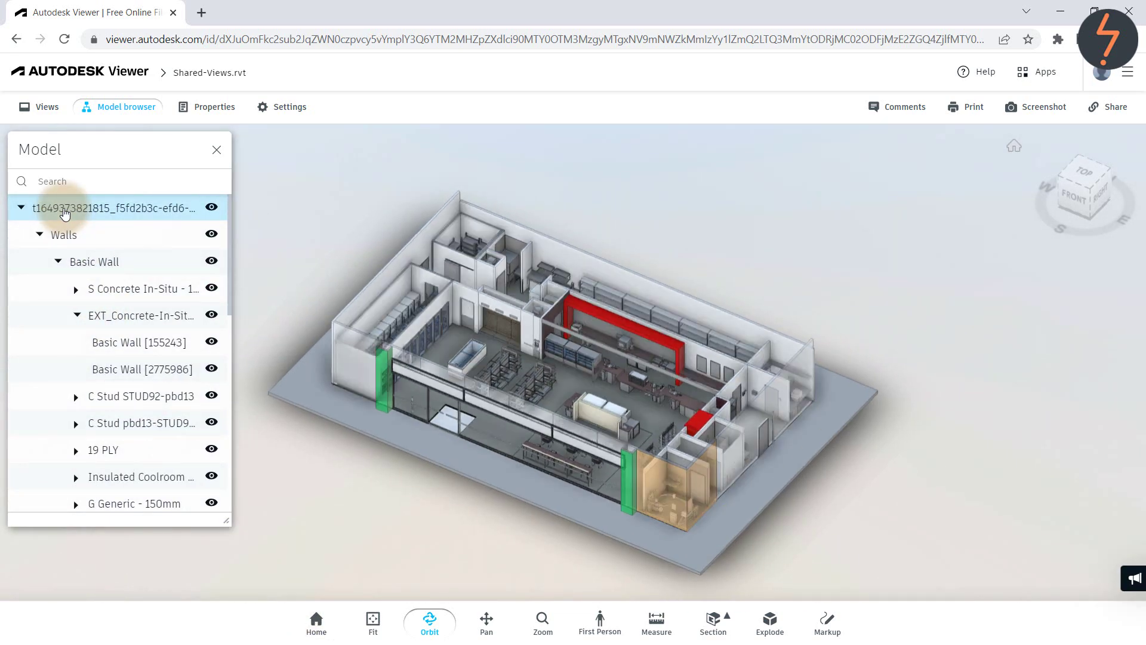
- Collapse Walls and isolate one 8.04 CAFE TABLE from Furniture > 8.04b
left_click(40, 236)
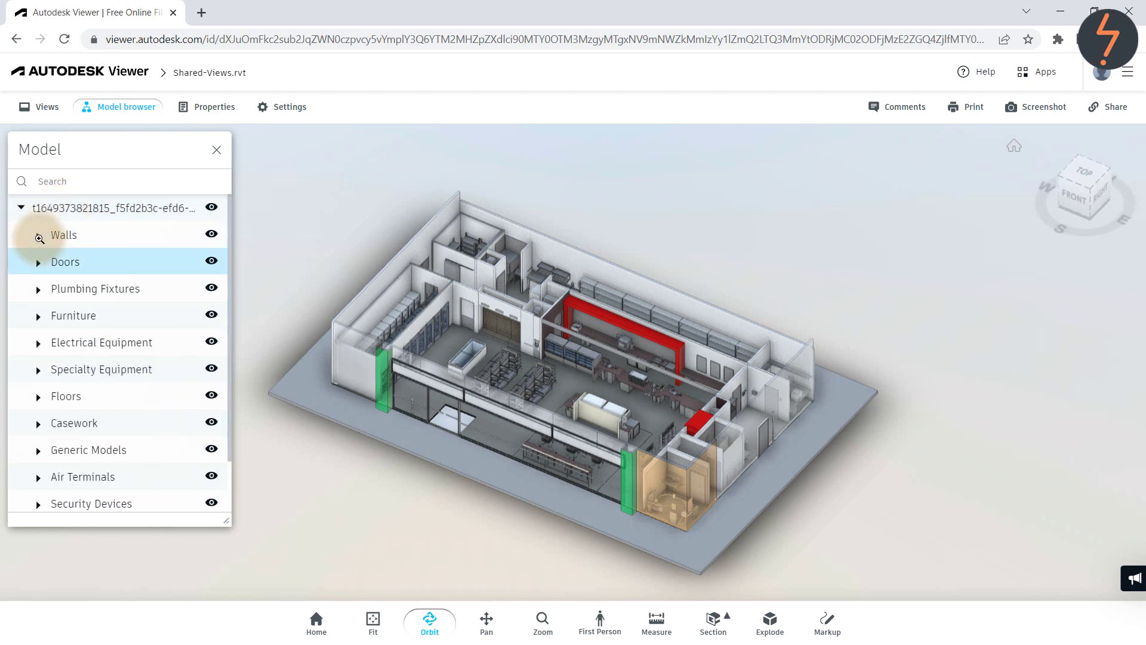
left_click(36, 316)
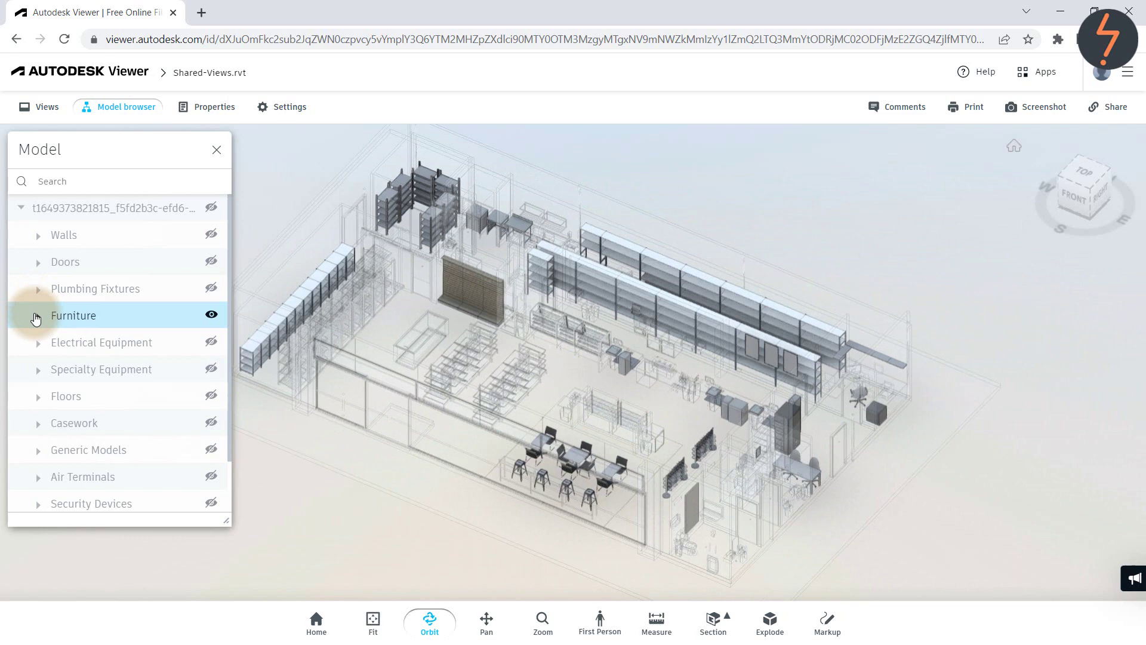
left_click(37, 318)
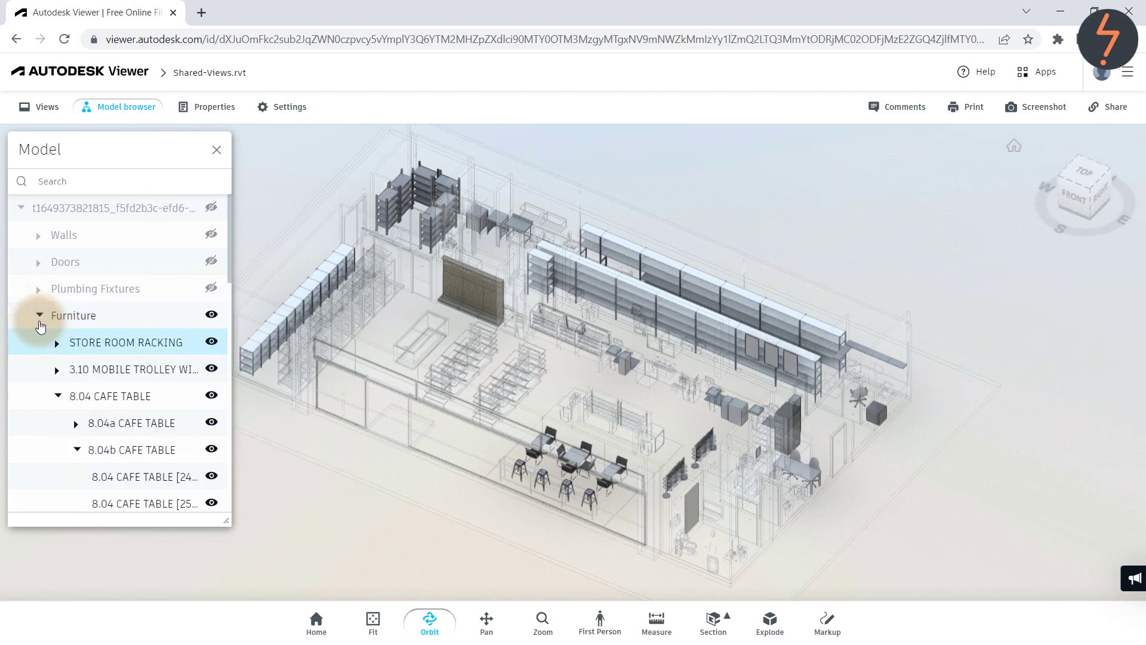
left_click(138, 451)
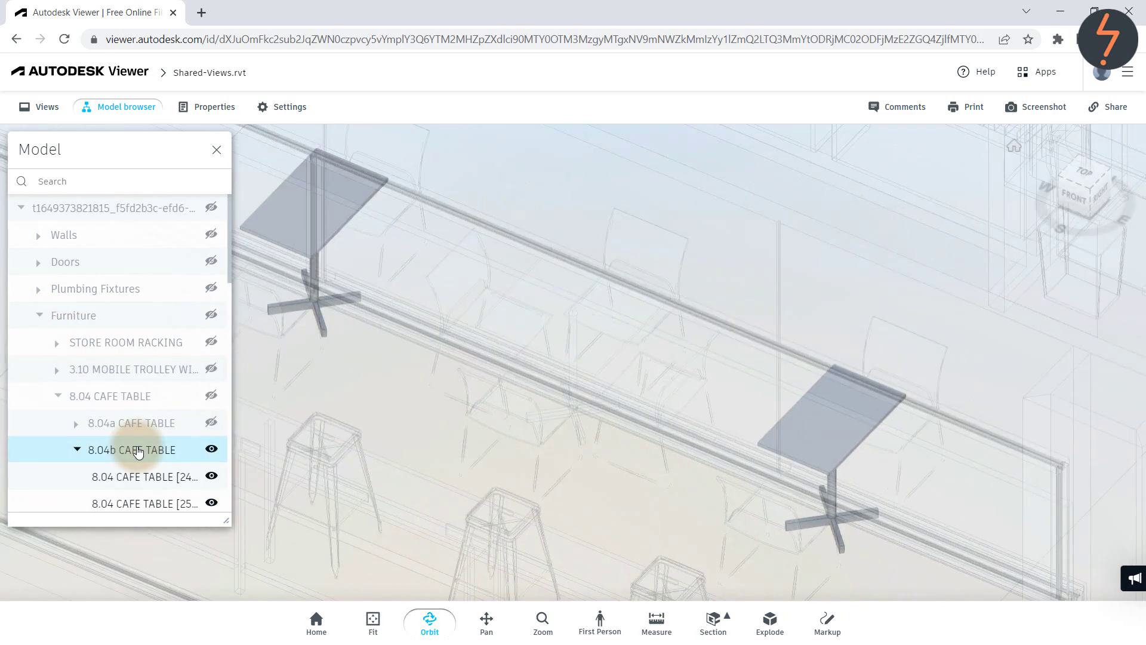
left_click(156, 478)
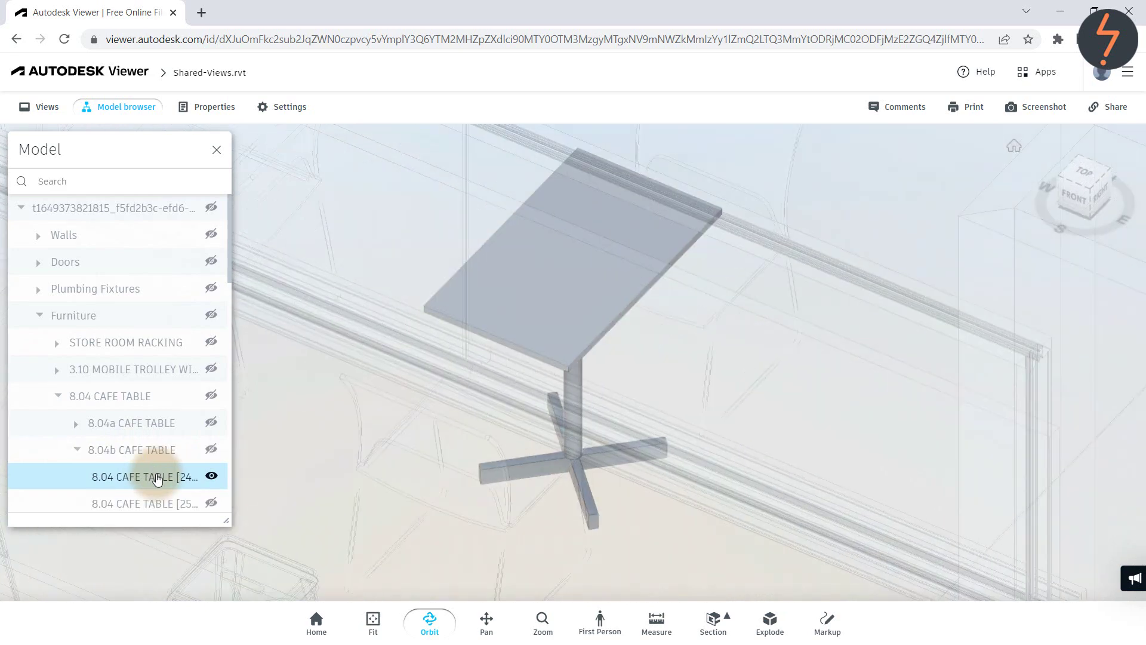
- Show 8.04 CAFE TABLE [249217] properties, checking Phase Created: New Construction
left_click(487, 282)
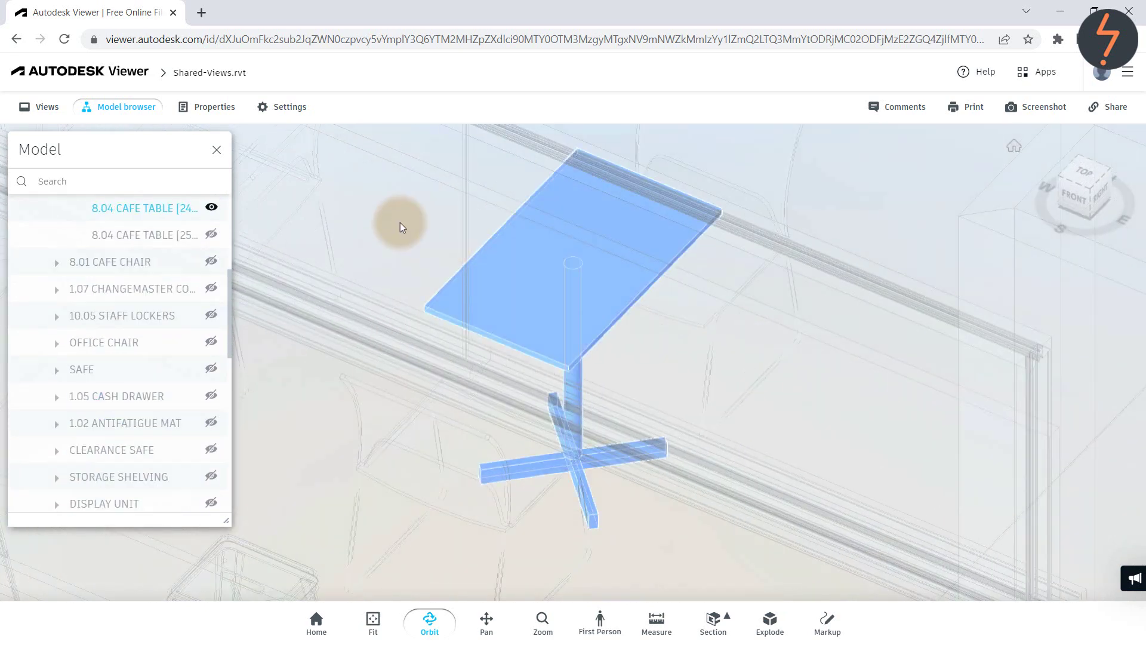
left_click(209, 109)
scroll(985, 361, "down", 10)
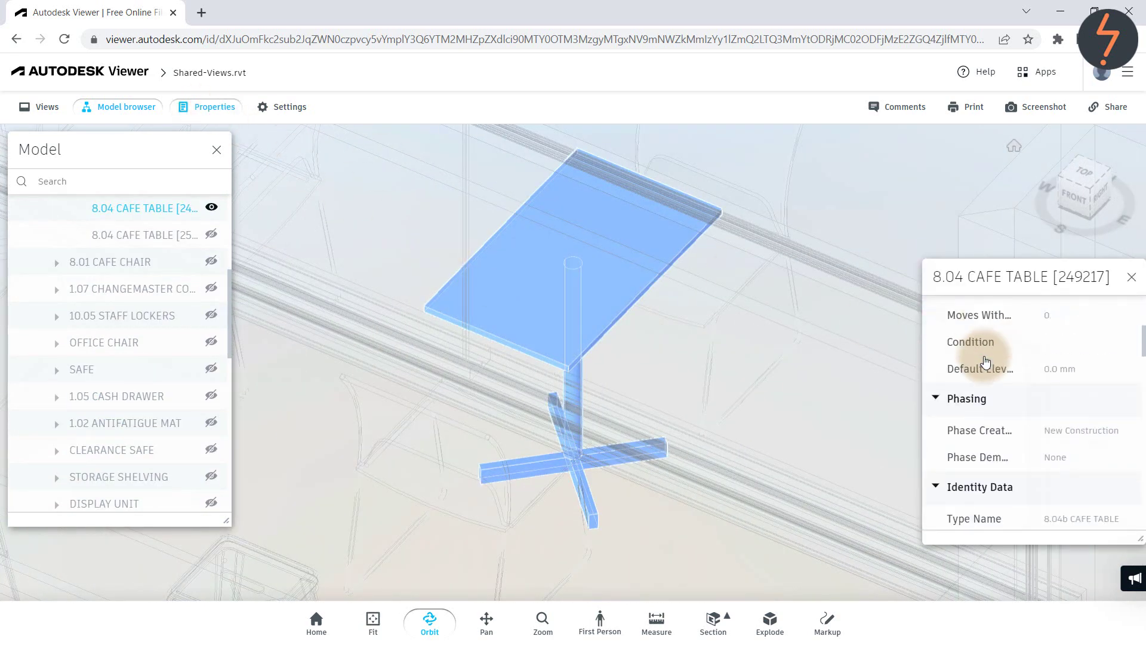
scroll(985, 361, "down", 5)
scroll(985, 361, "up", 8)
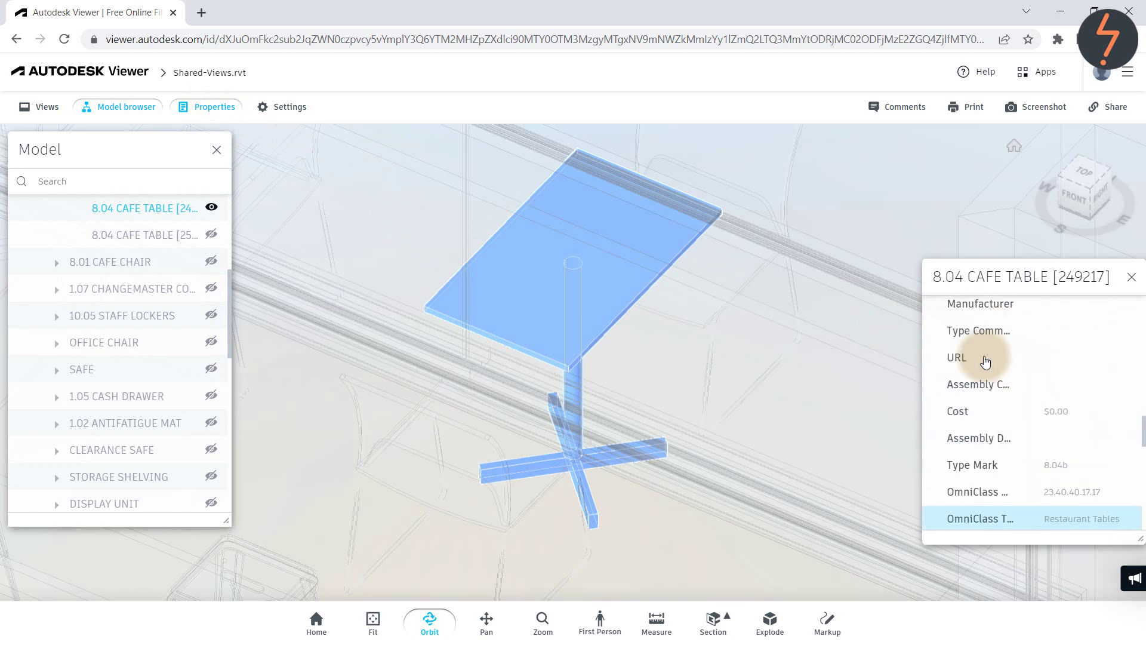
scroll(985, 361, "up", 5)
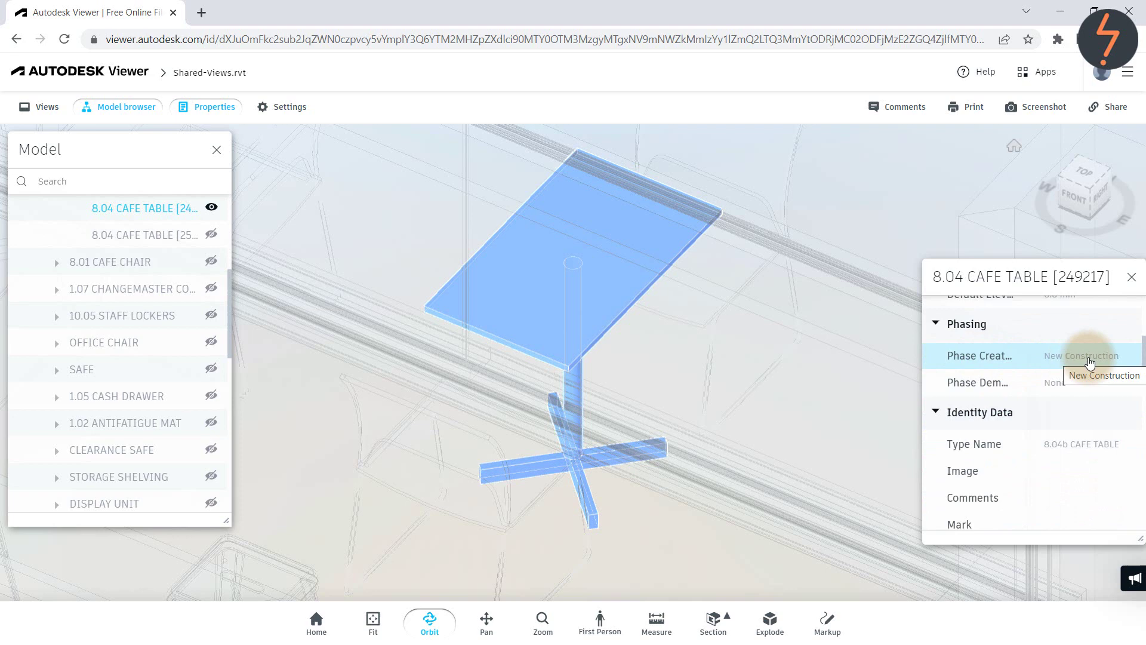
- Draw a blue revision cloud around the cafe table's top
left_click(824, 625)
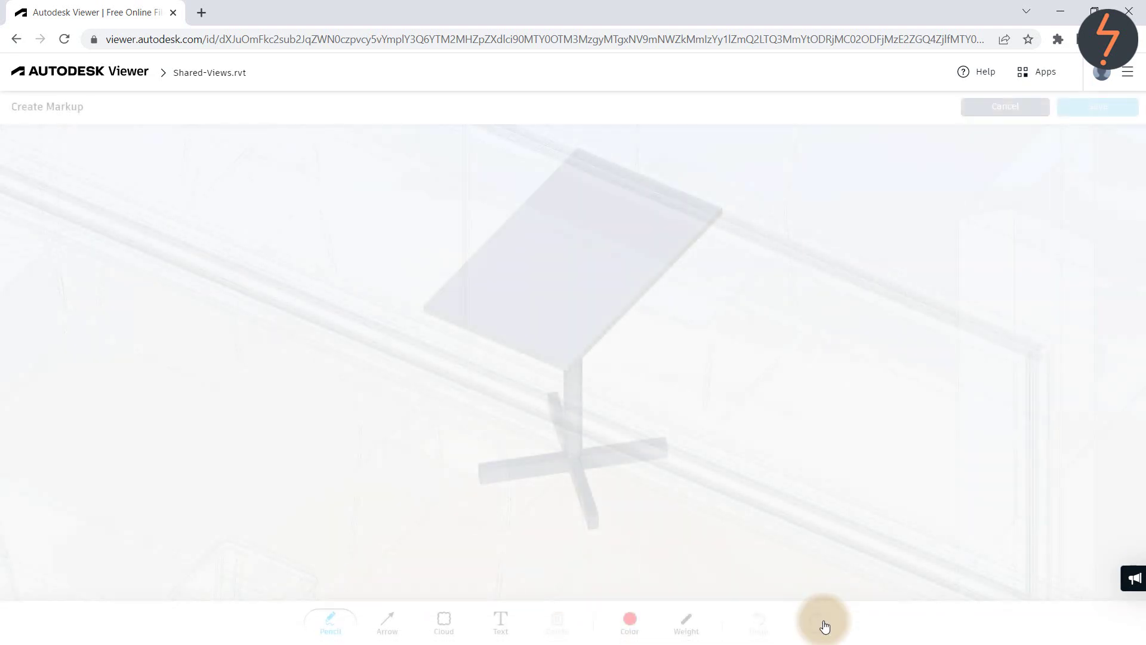
left_click(631, 624)
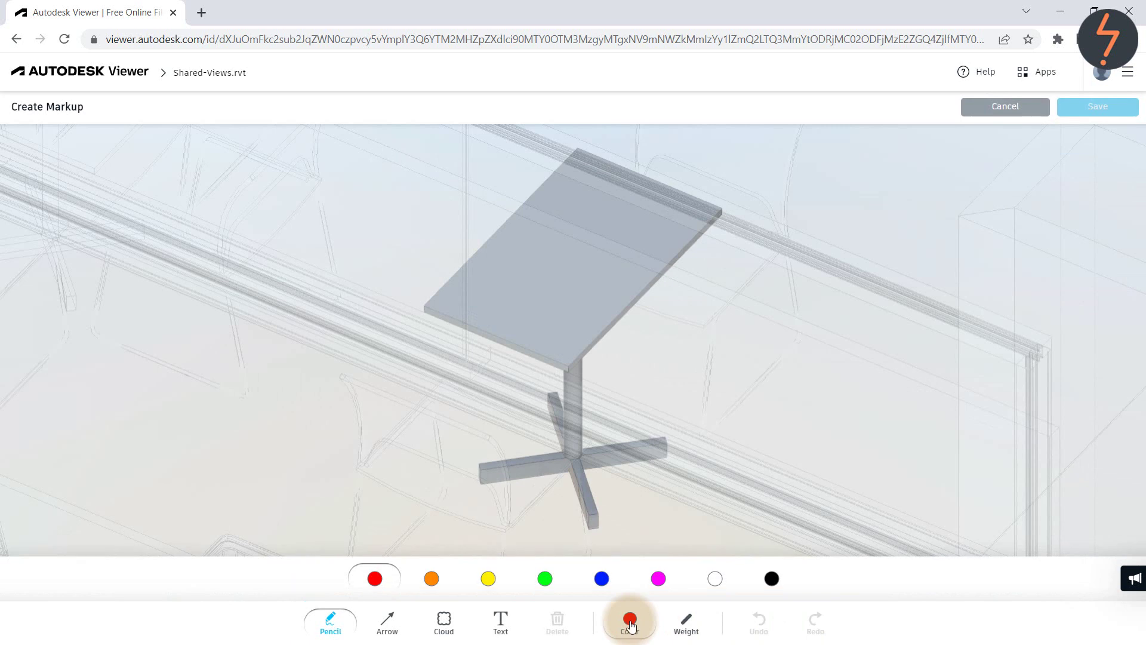
left_click(444, 620)
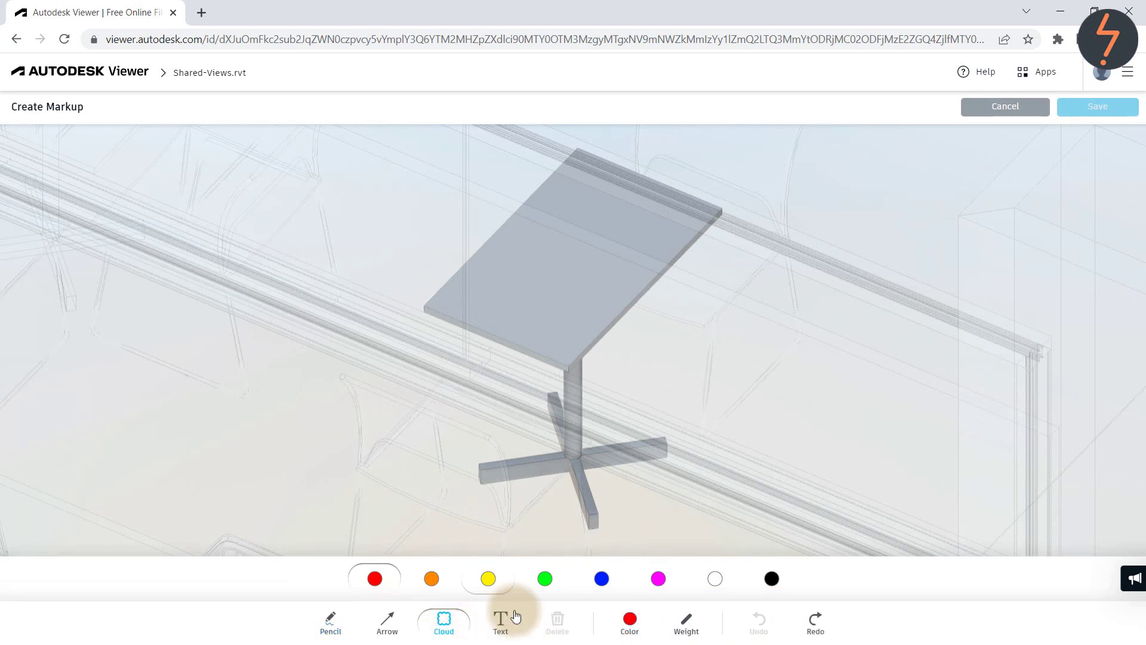
left_click(600, 580)
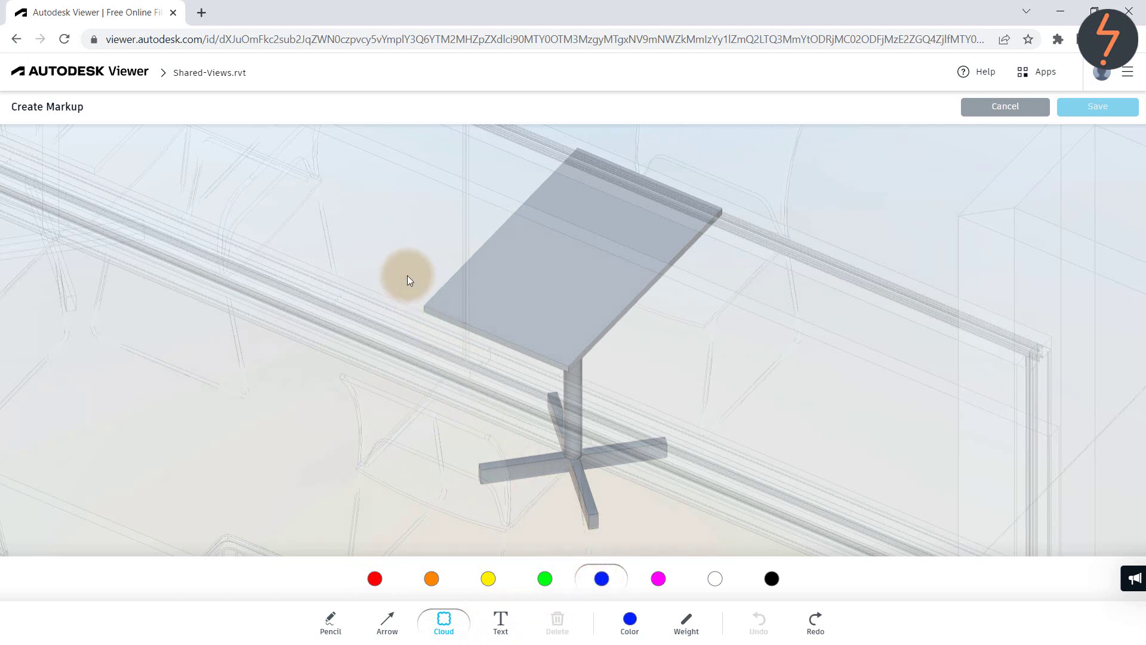
left_click_drag(407, 274, 635, 389)
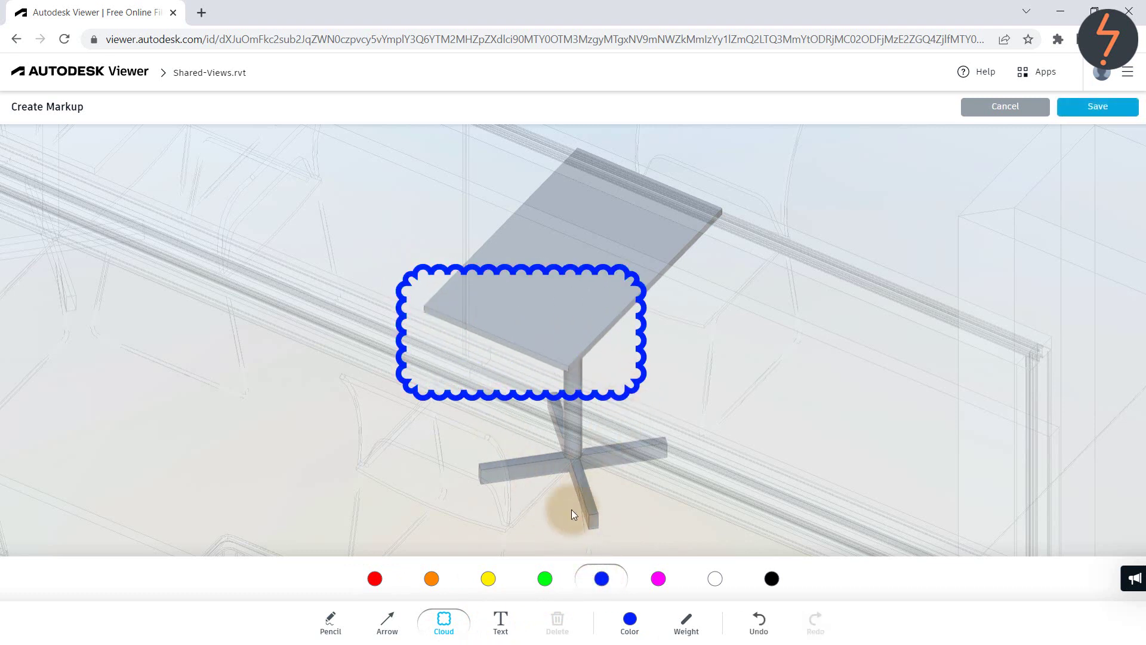
- Add a green 'Wrong Phase' text note beside the cloud
left_click(501, 621)
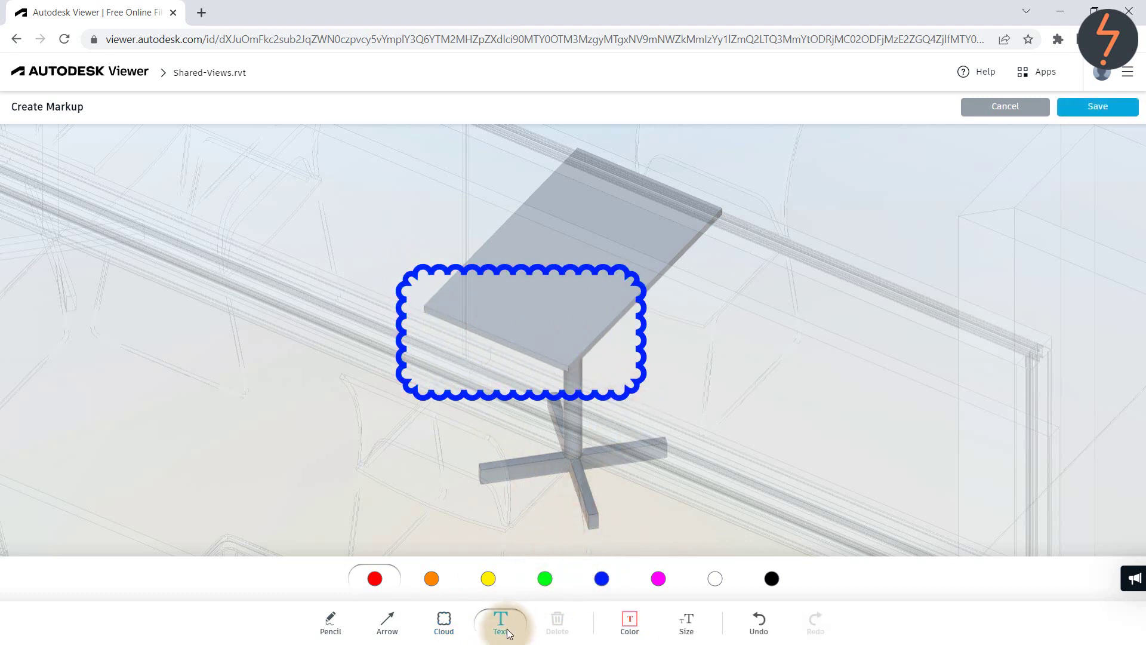
left_click(628, 624)
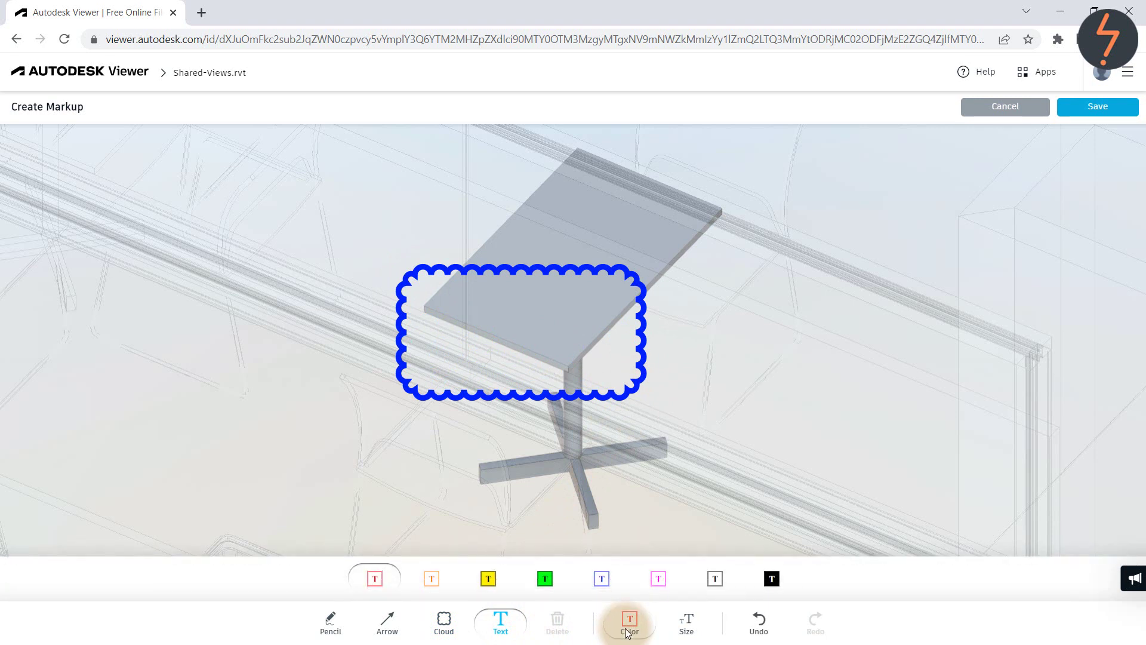
left_click(545, 578)
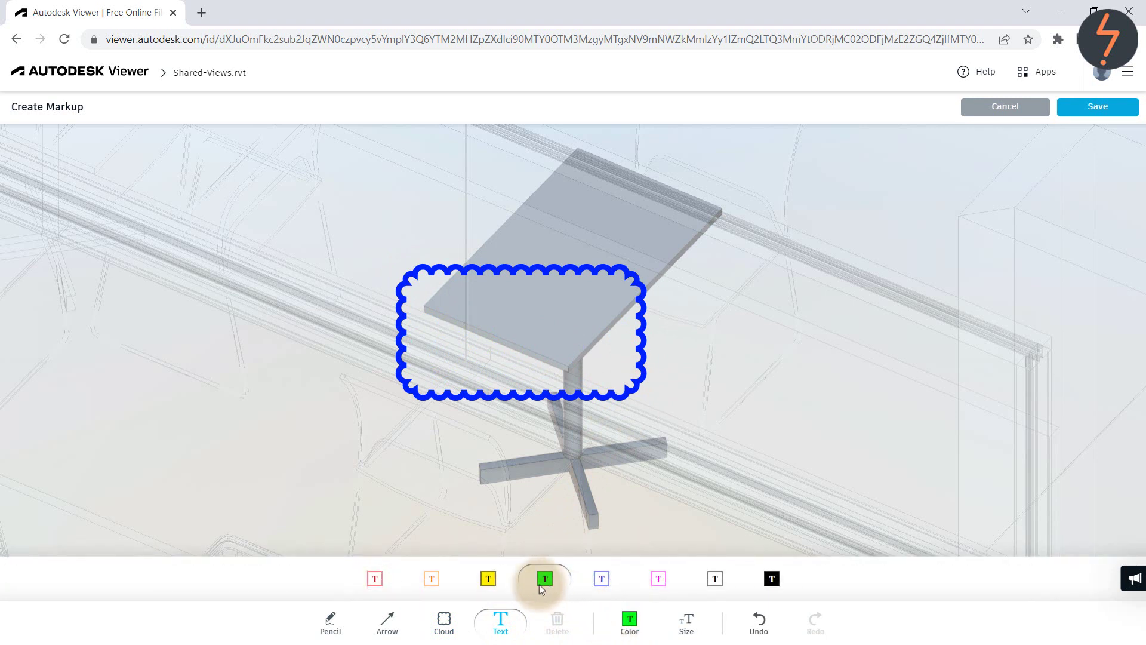
left_click(659, 359)
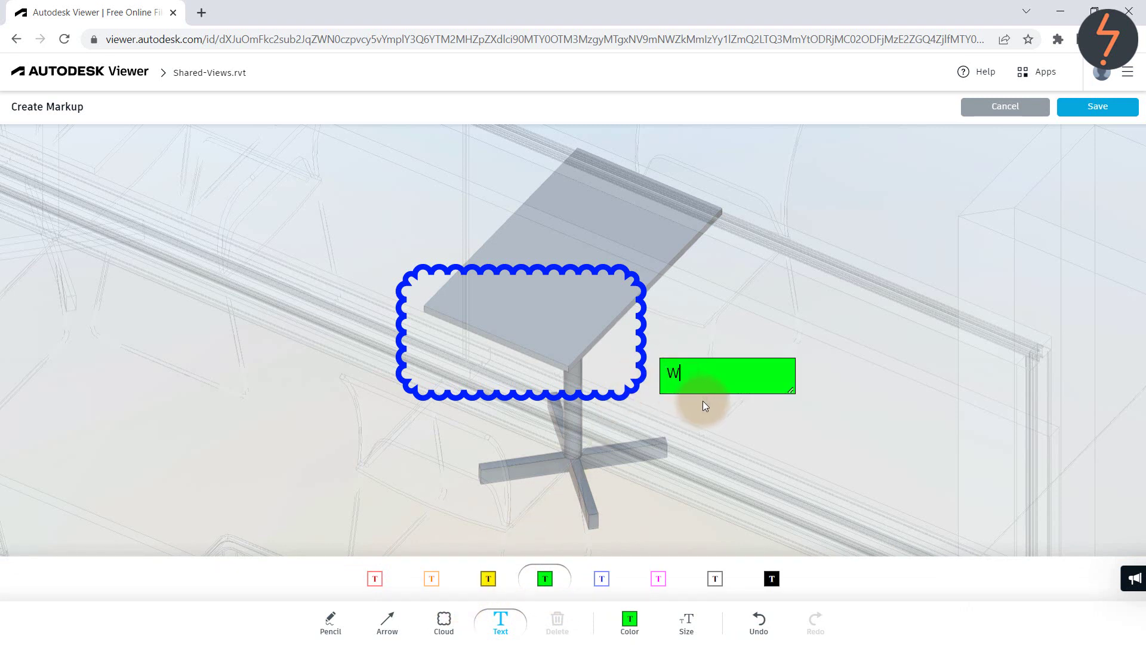
type("Wrong Phase")
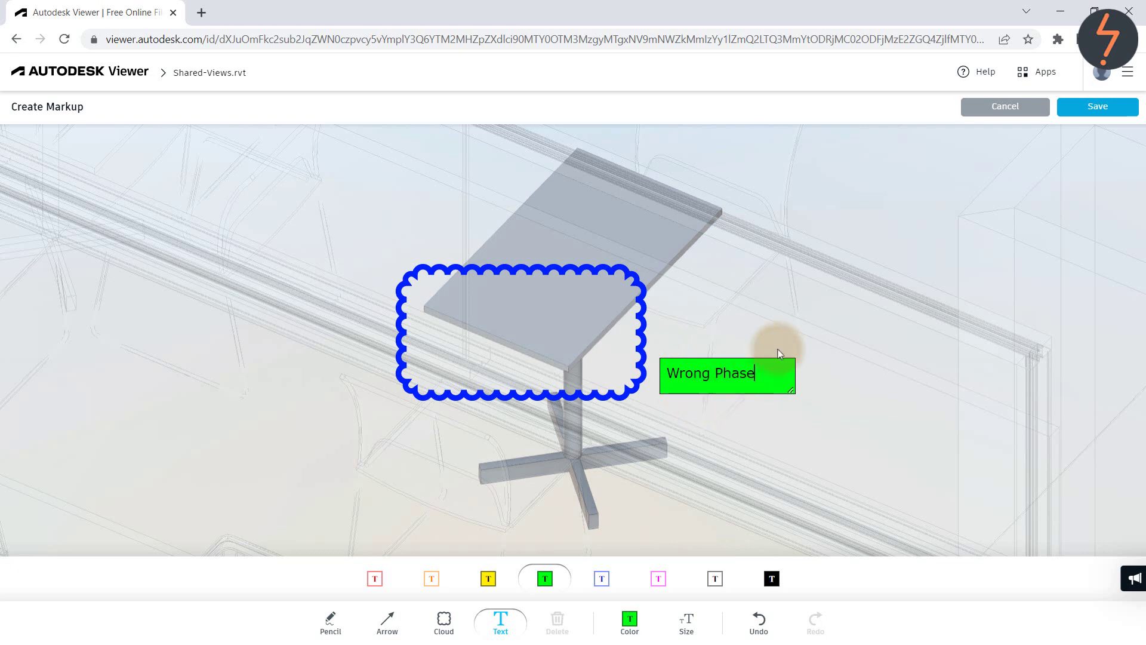
- Finish the Wrong Phase note and save the markup as a comment with a shareable link
left_click(855, 276)
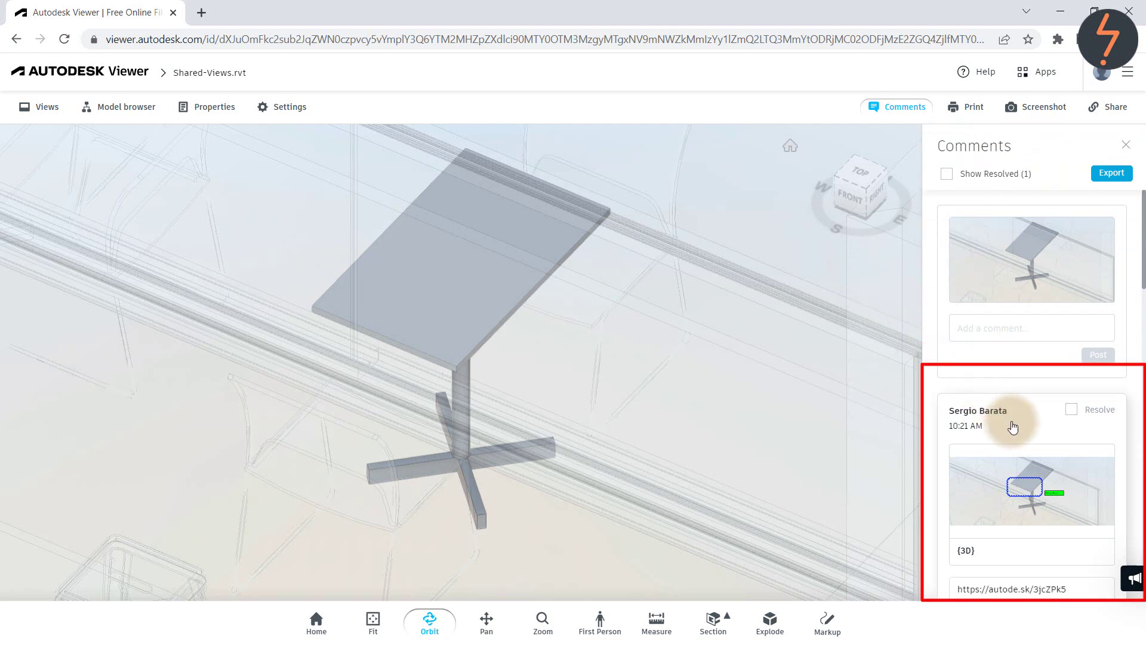
scroll(1013, 426, "down", 3)
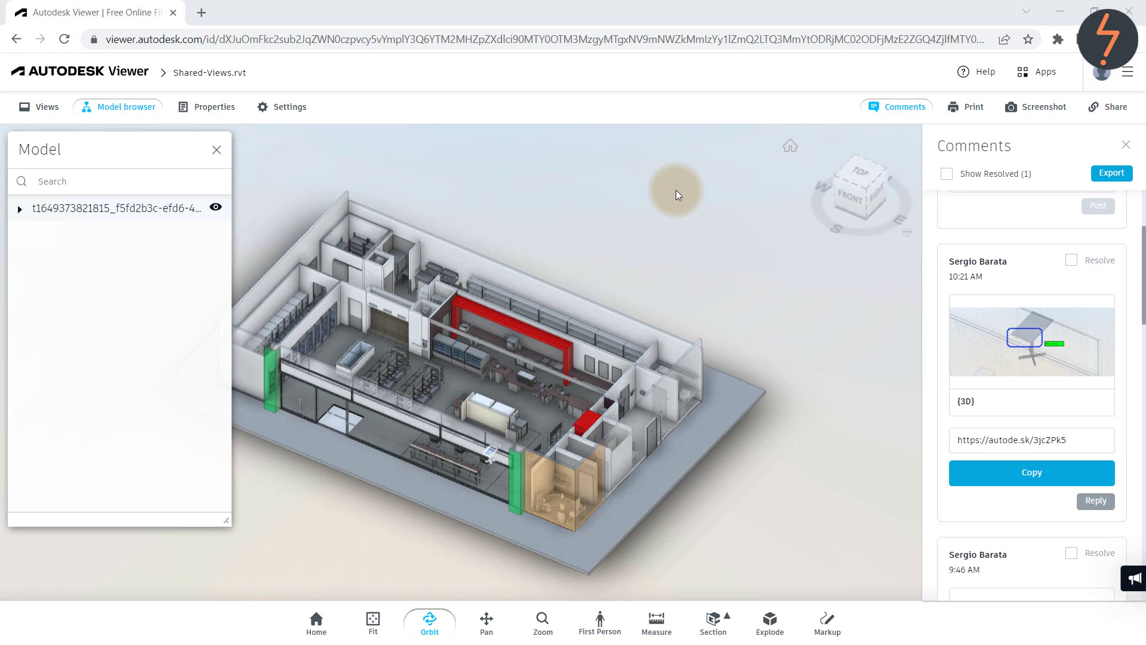
- Close the Comments panel and switch the view projection to Perspective
left_click(905, 110)
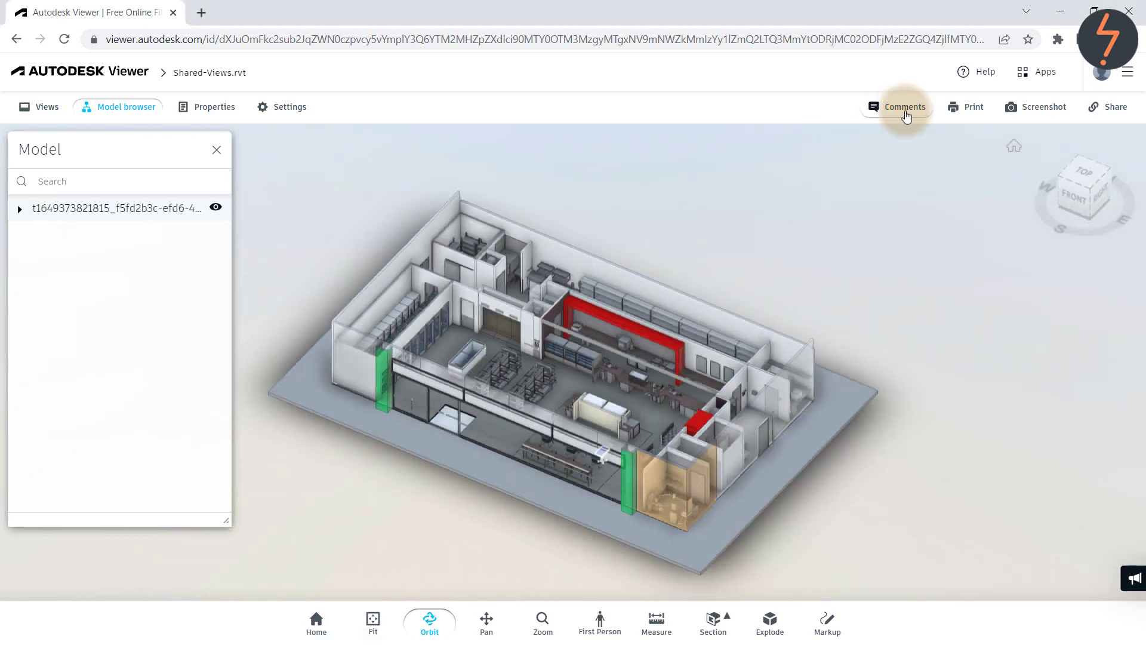
left_click(1131, 237)
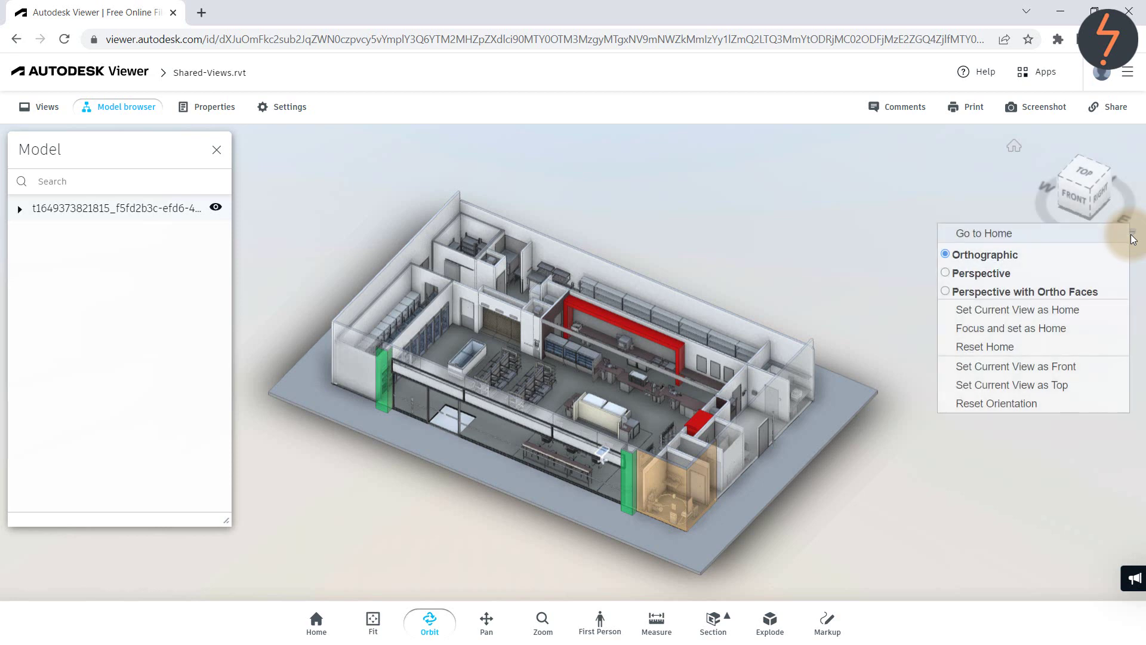
left_click(1001, 274)
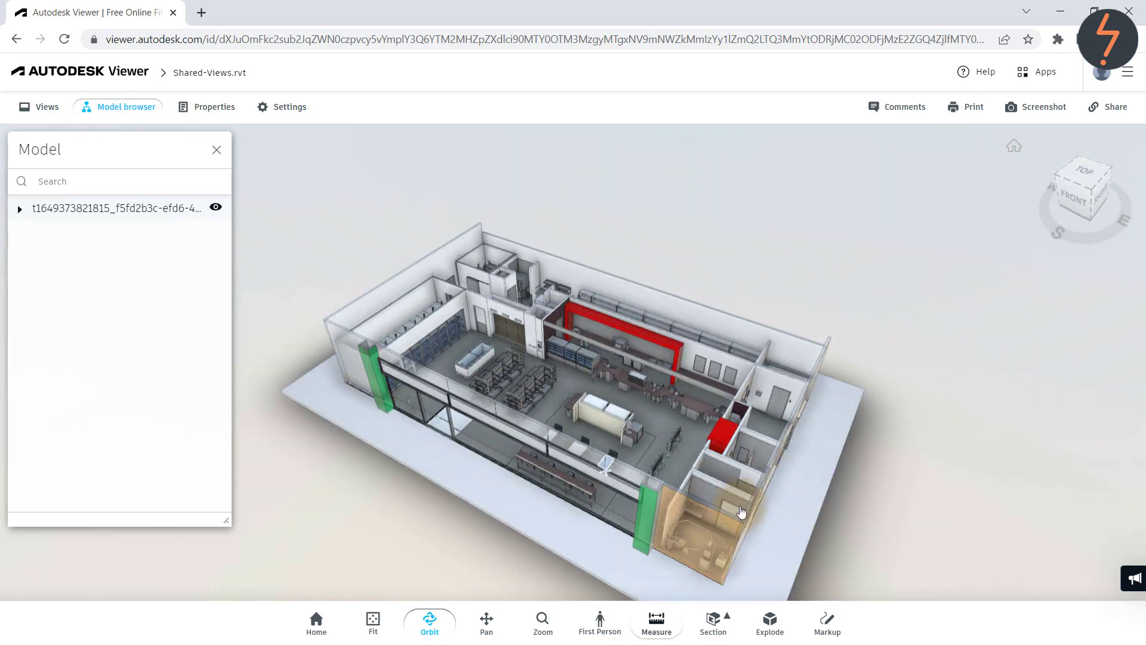
- Enter First Person mode, teleport to the store shelving, and look around the aisle
left_click(610, 628)
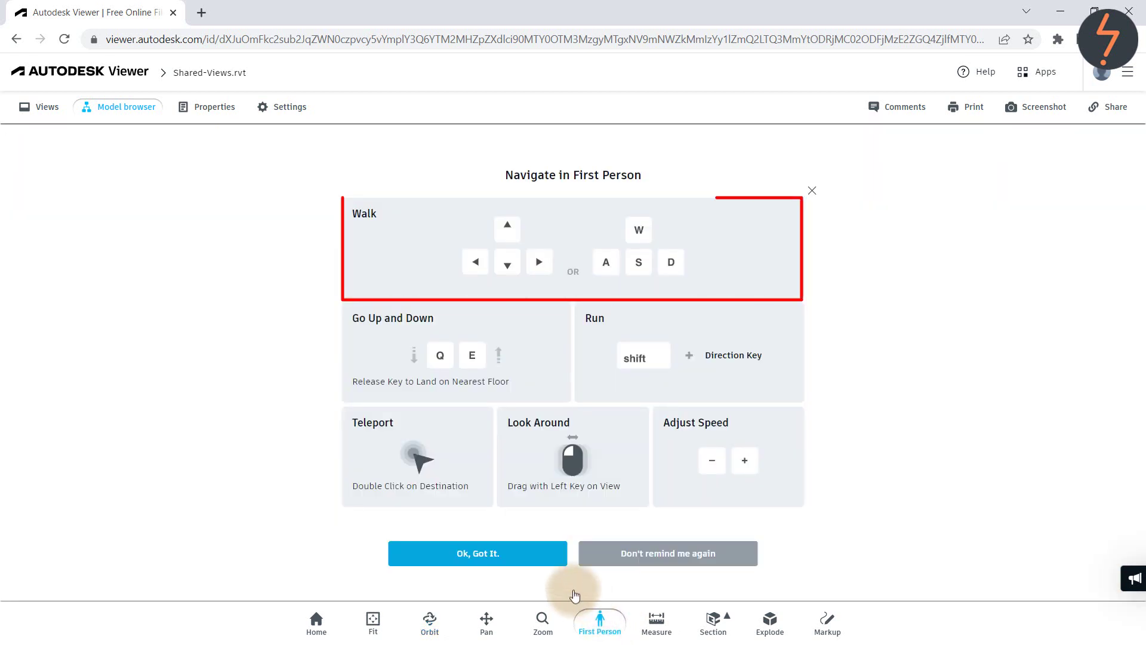
left_click(539, 563)
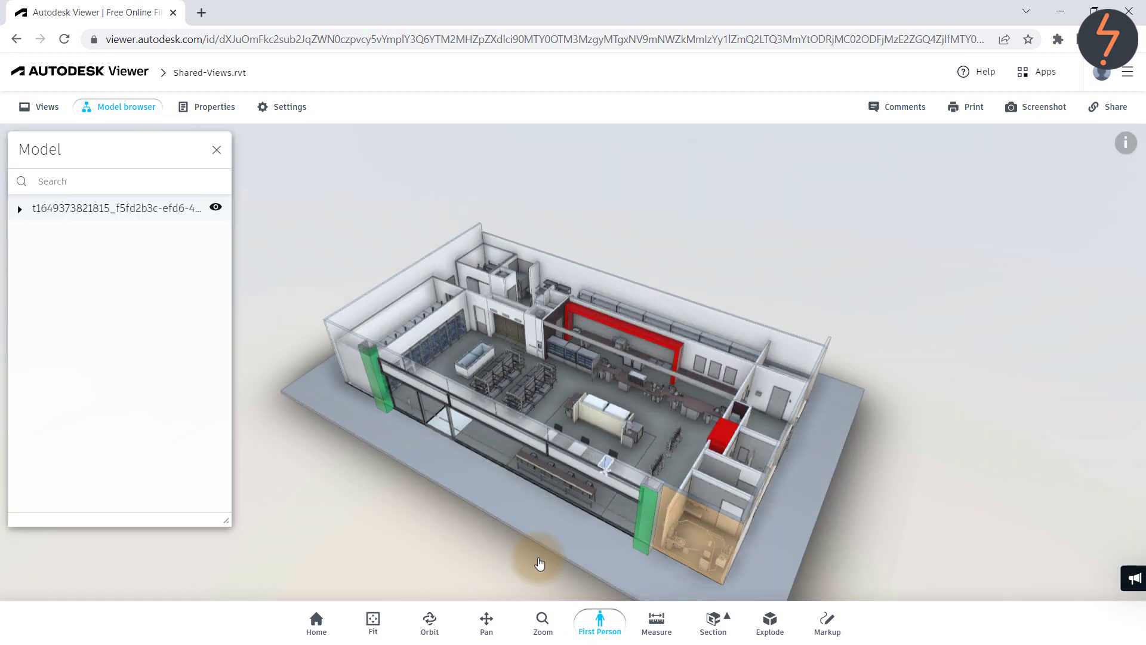
left_click(573, 382)
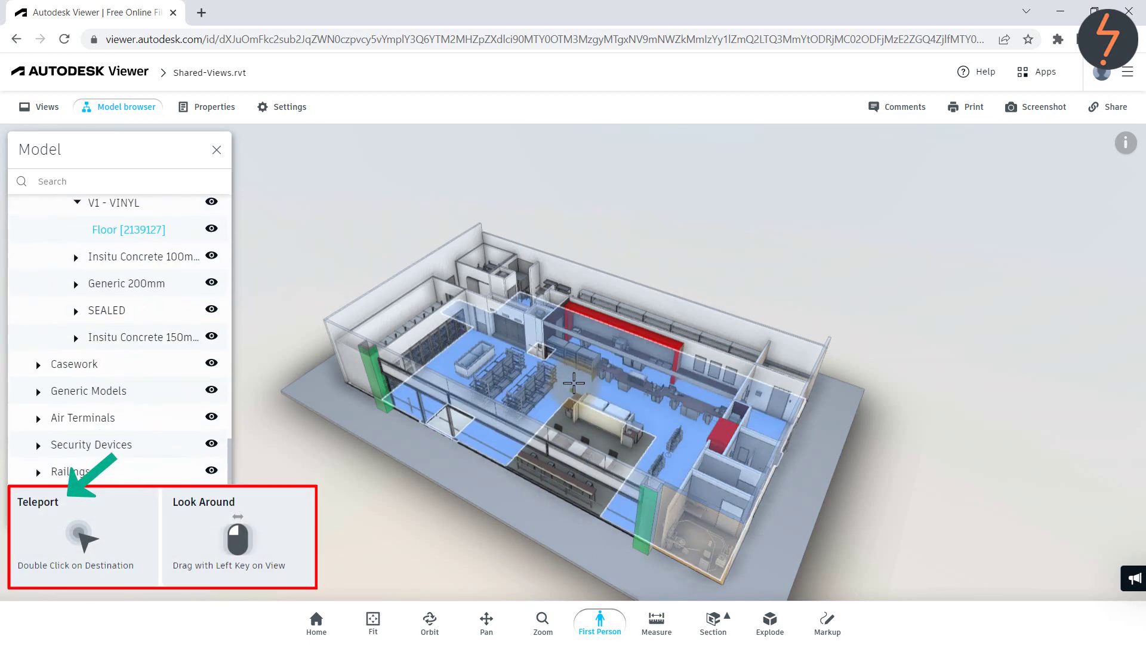
double_click(573, 382)
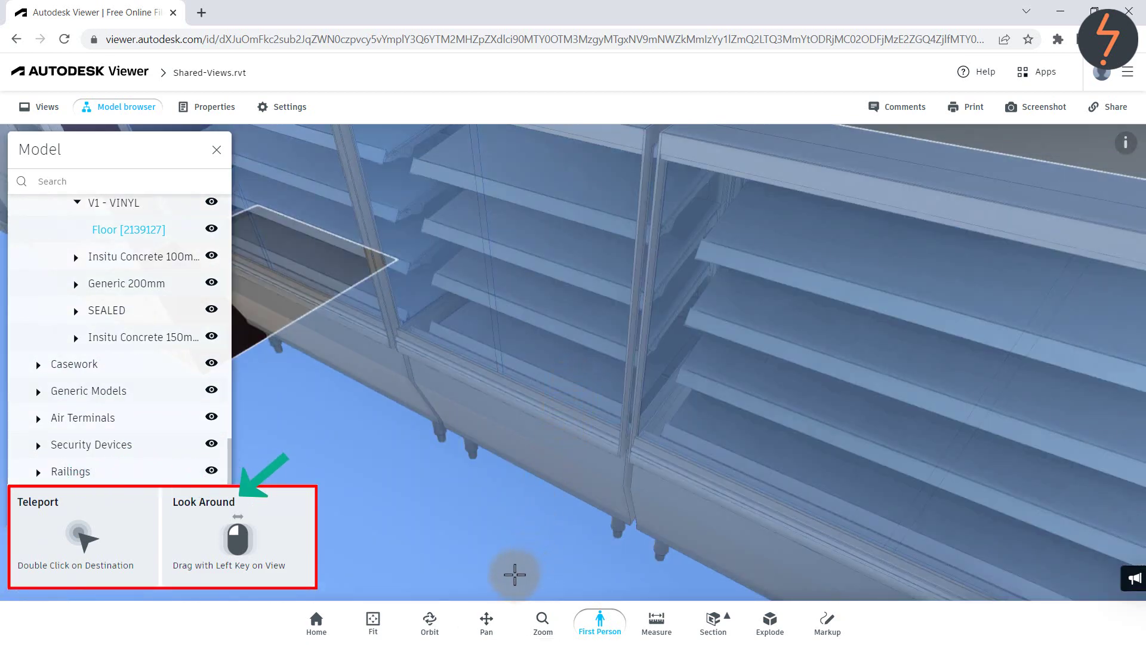
left_click_drag(501, 573, 379, 522)
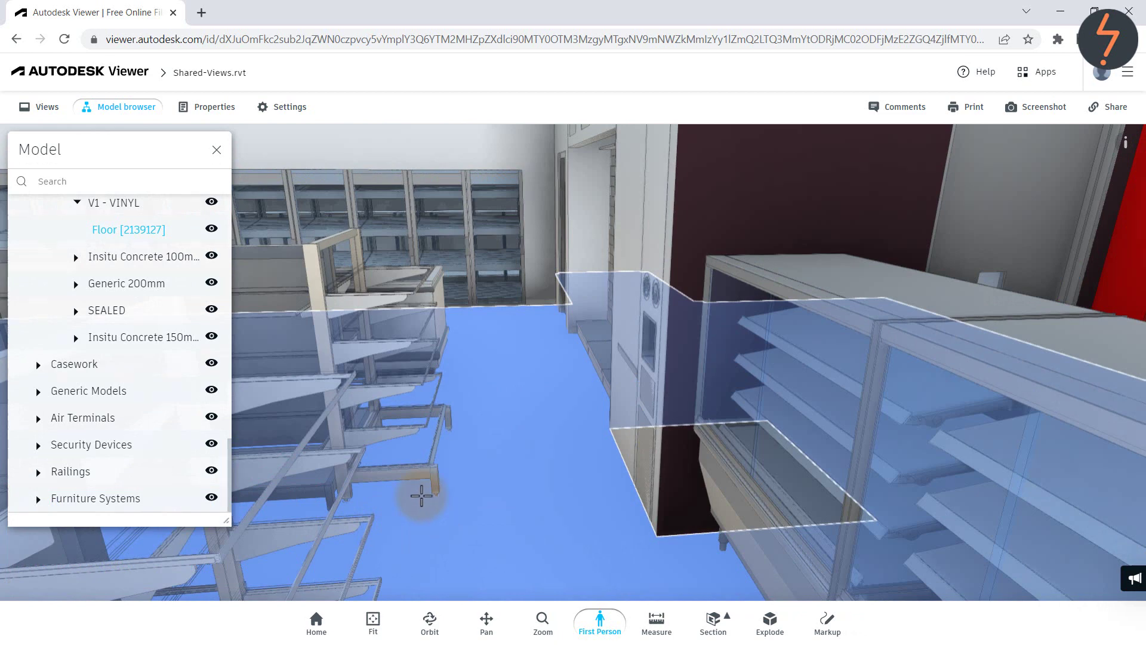
- Show the SG_SGL_1 Mod shelving unit's properties, including its linear metres value
left_click(362, 303)
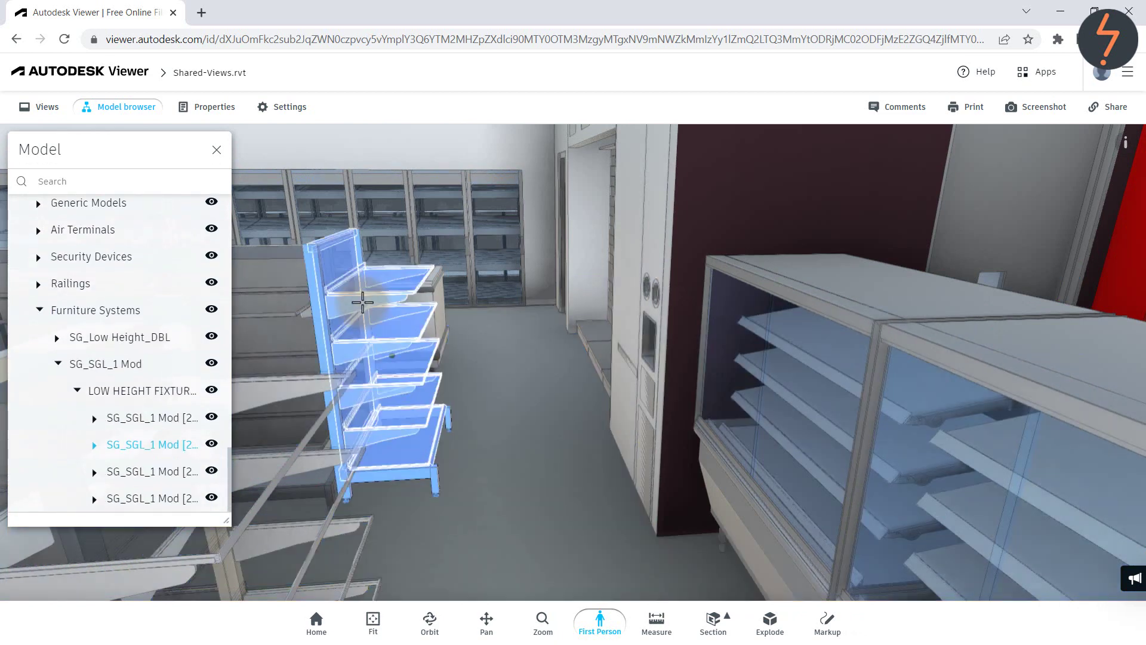
left_click(218, 108)
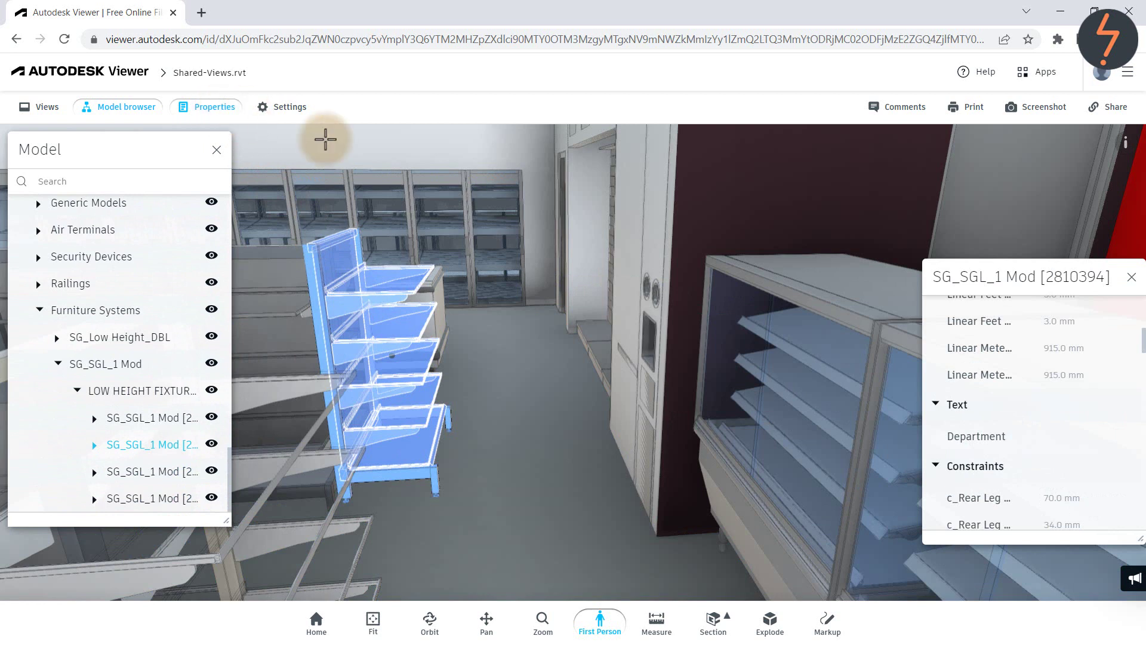
left_click(963, 342)
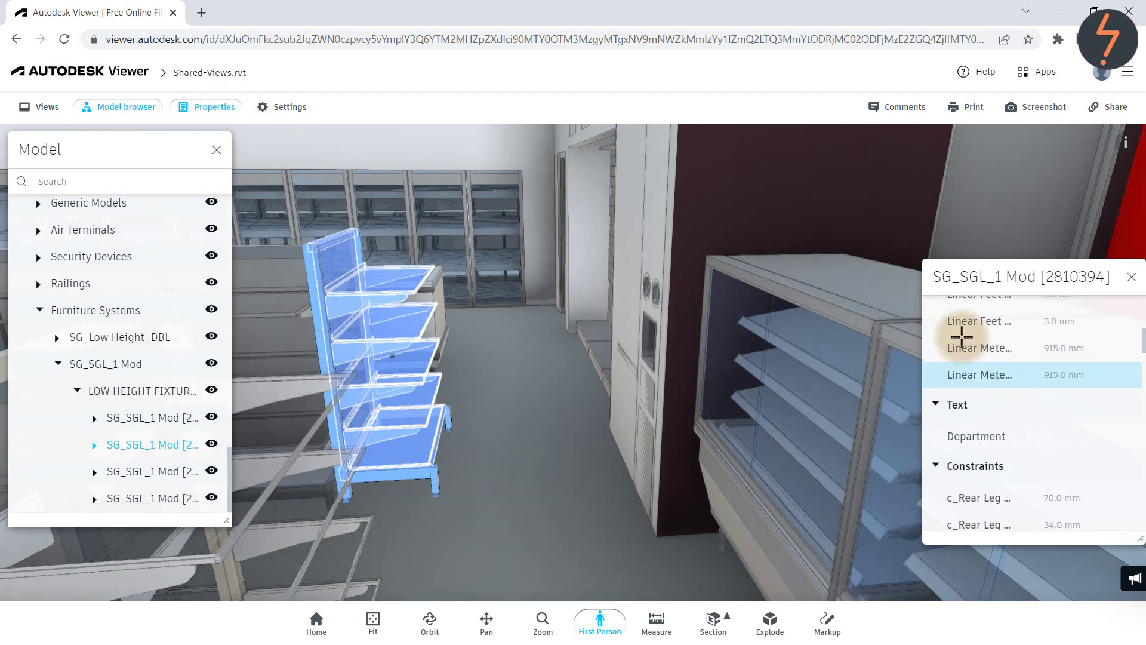
- Measure the 765.0 mm aisle gap between shelves and review the measure settings
left_click(656, 624)
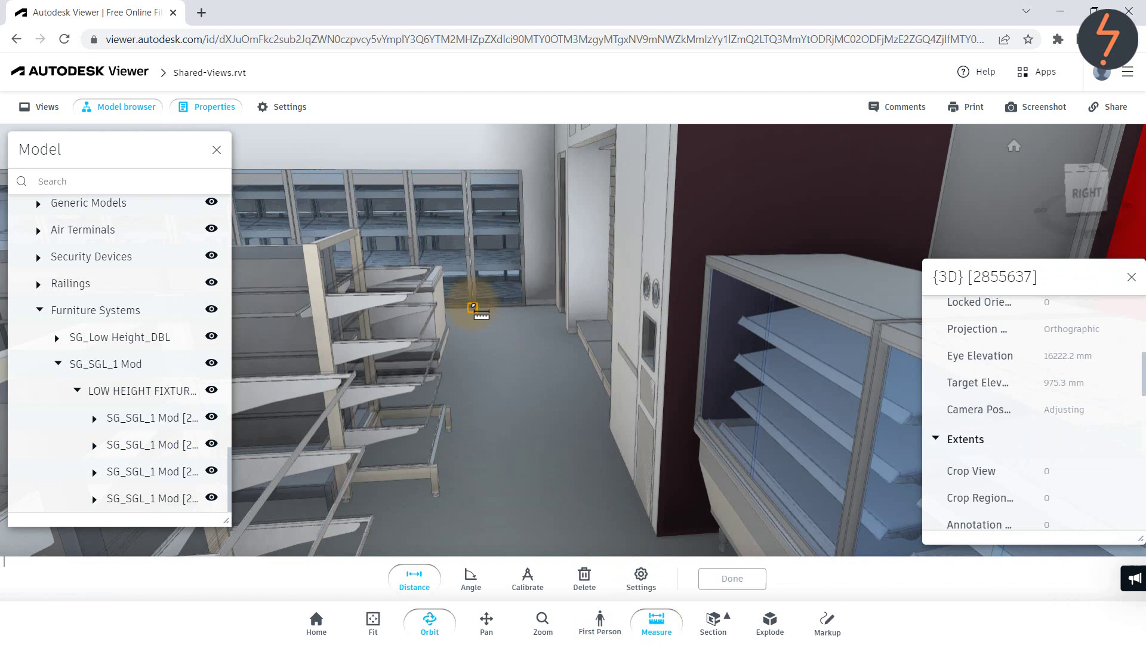
left_click(472, 307)
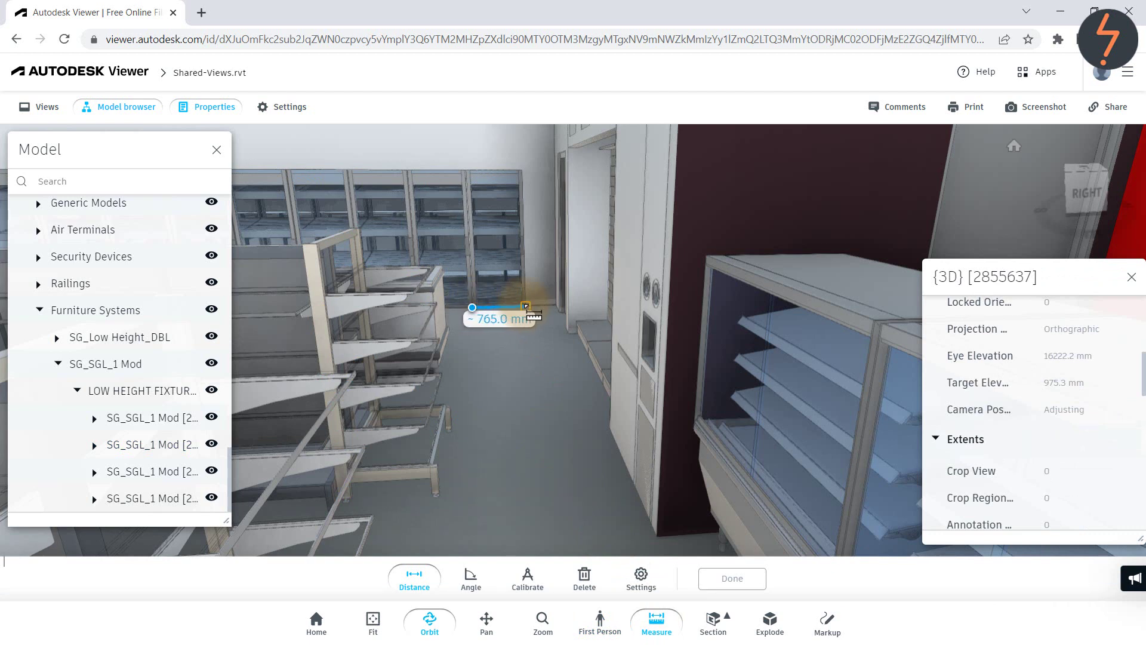
left_click(526, 306)
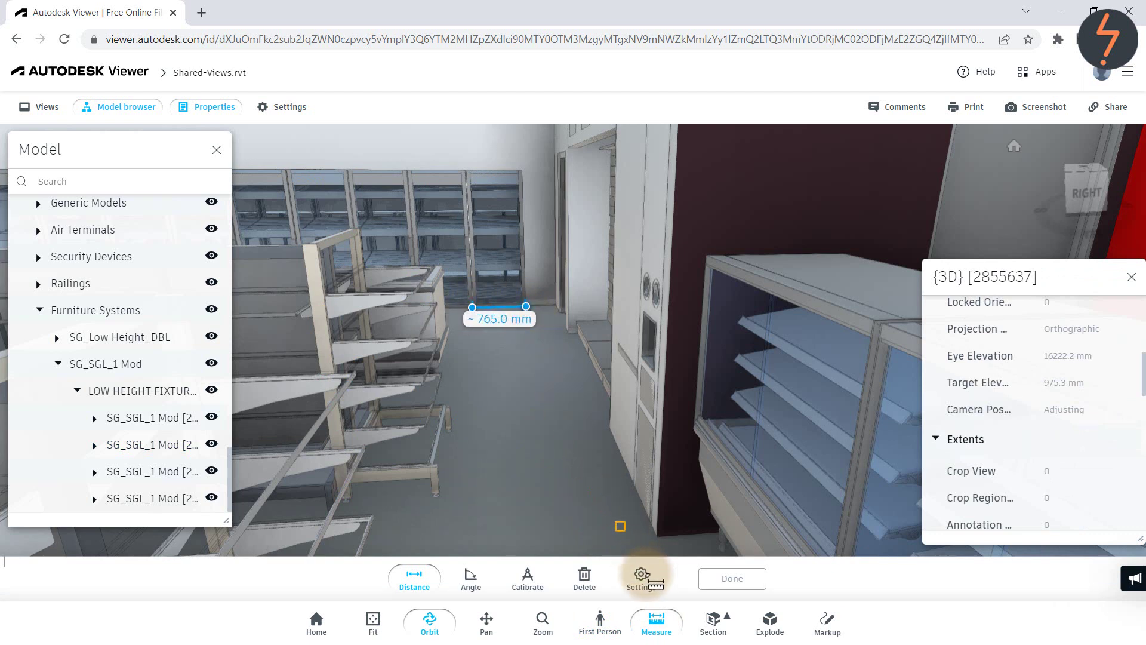
left_click(641, 575)
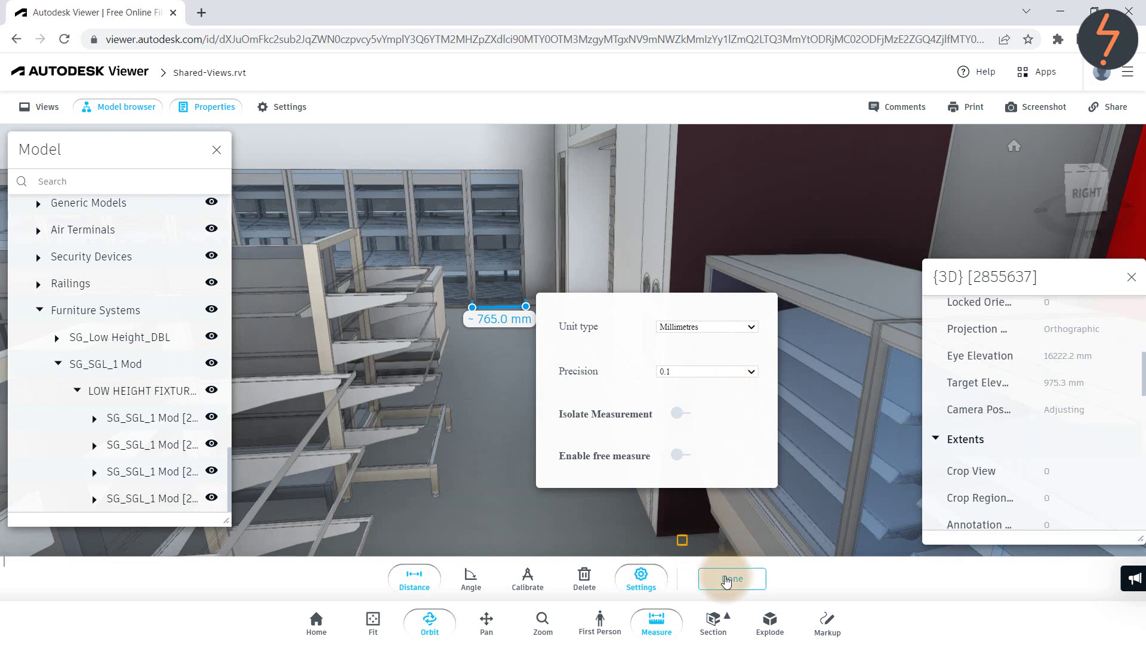
left_click(727, 579)
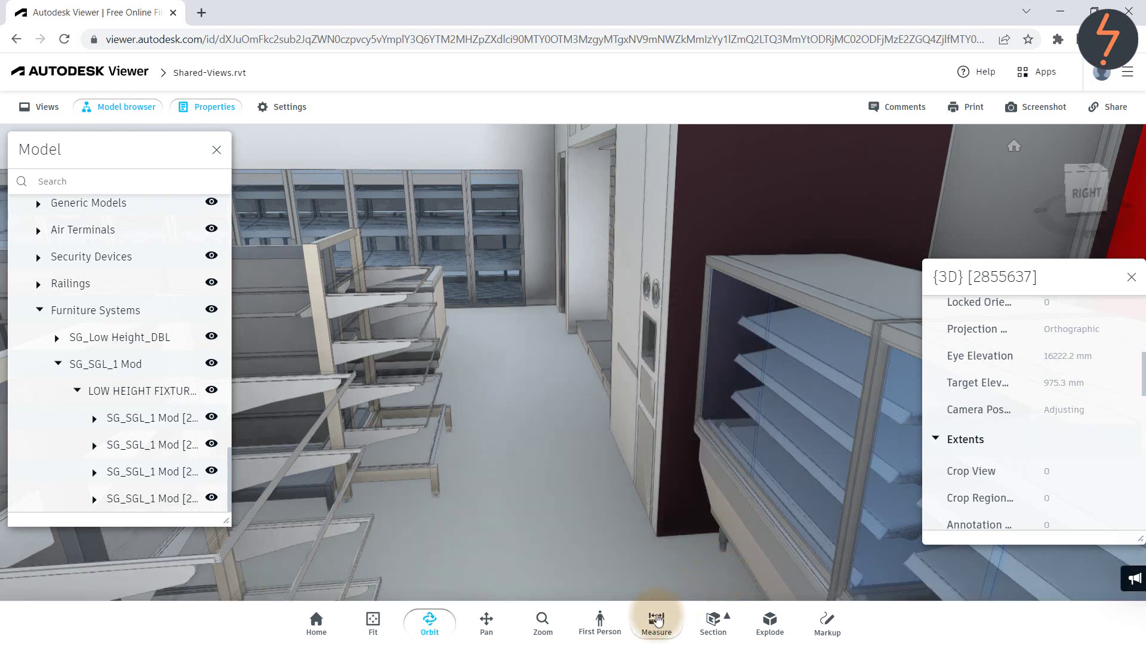
left_click(656, 621)
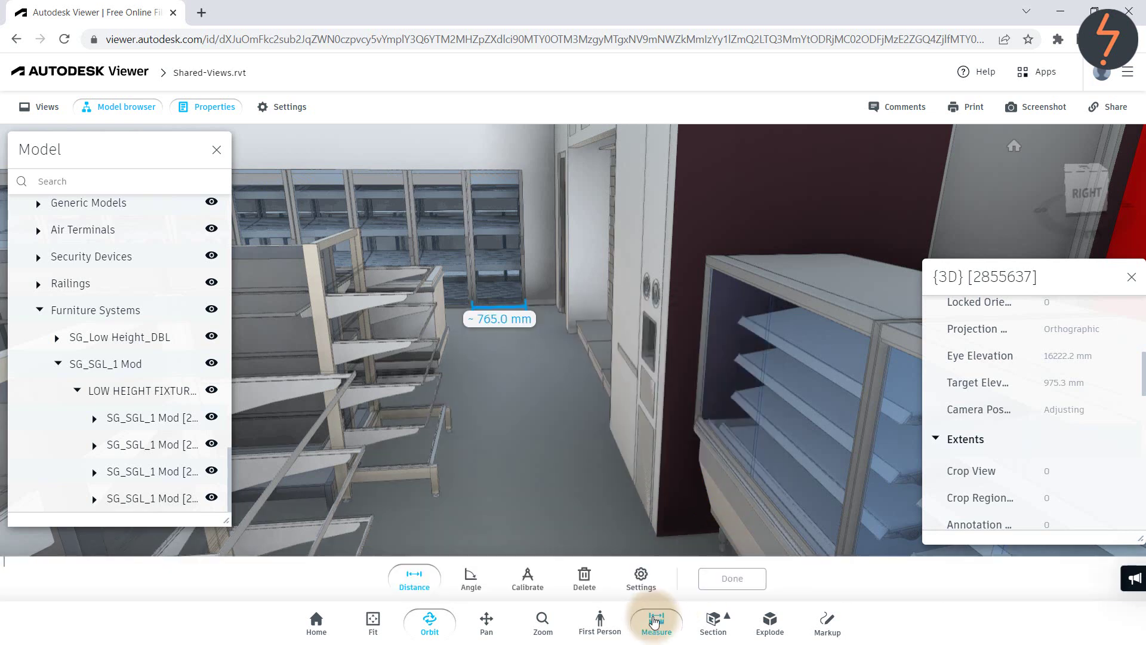
- Mark the 765.0 mm dimension with a red arrow and a pink 'Increase Width' note
left_click(823, 624)
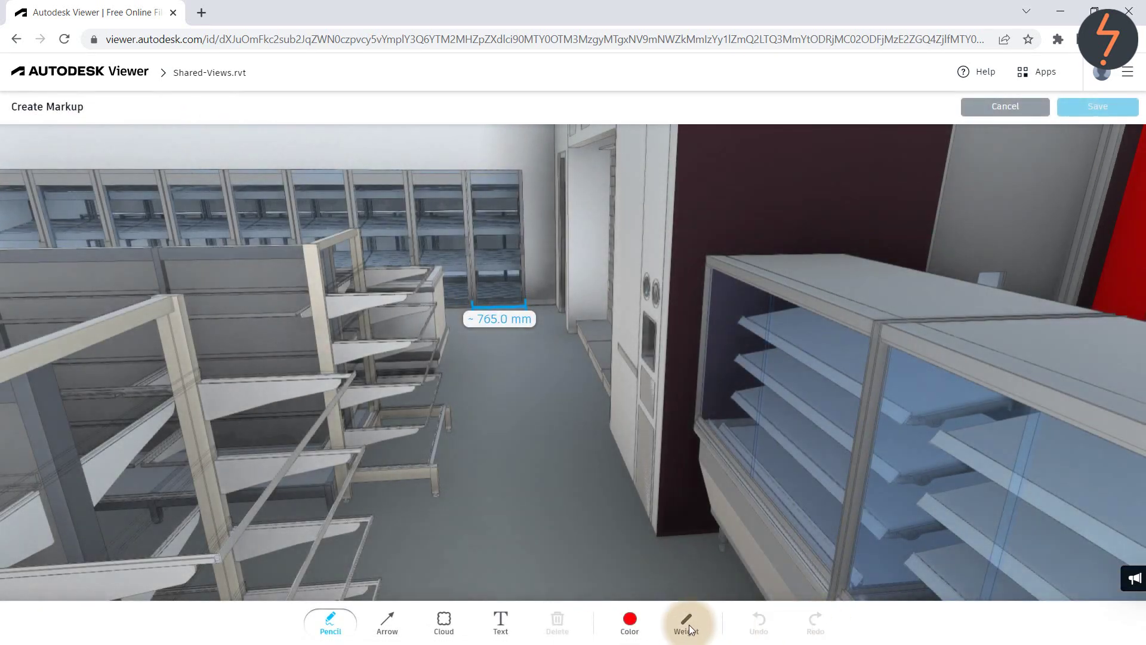
left_click(387, 620)
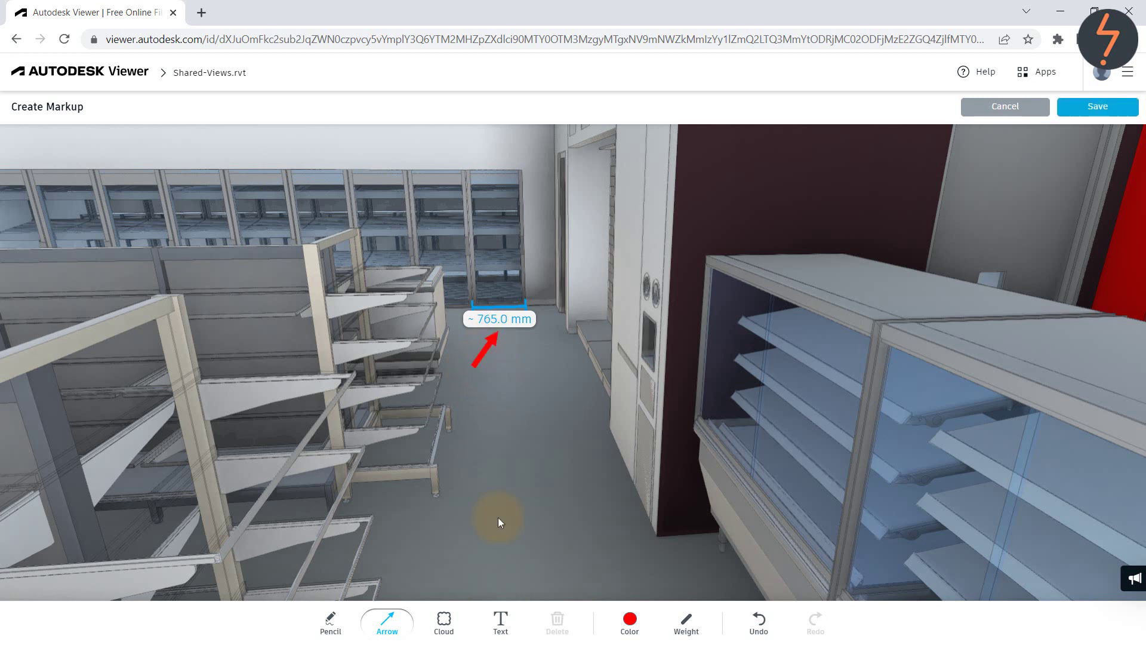
left_click(500, 619)
left_click(629, 620)
left_click(659, 579)
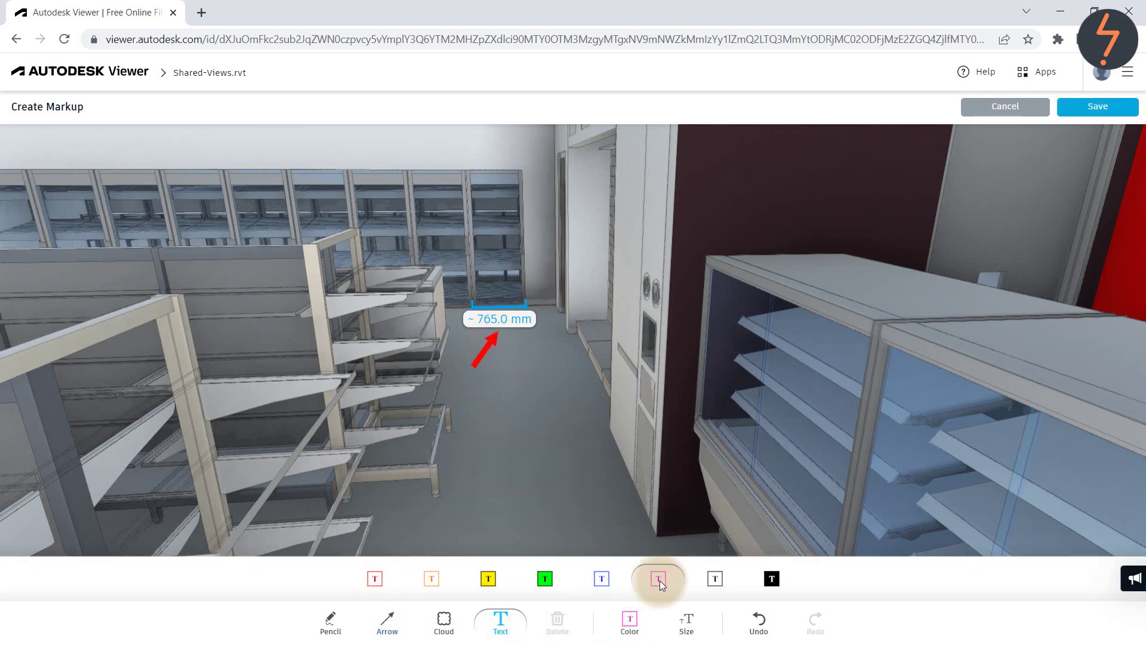
left_click(472, 374)
type("Increas")
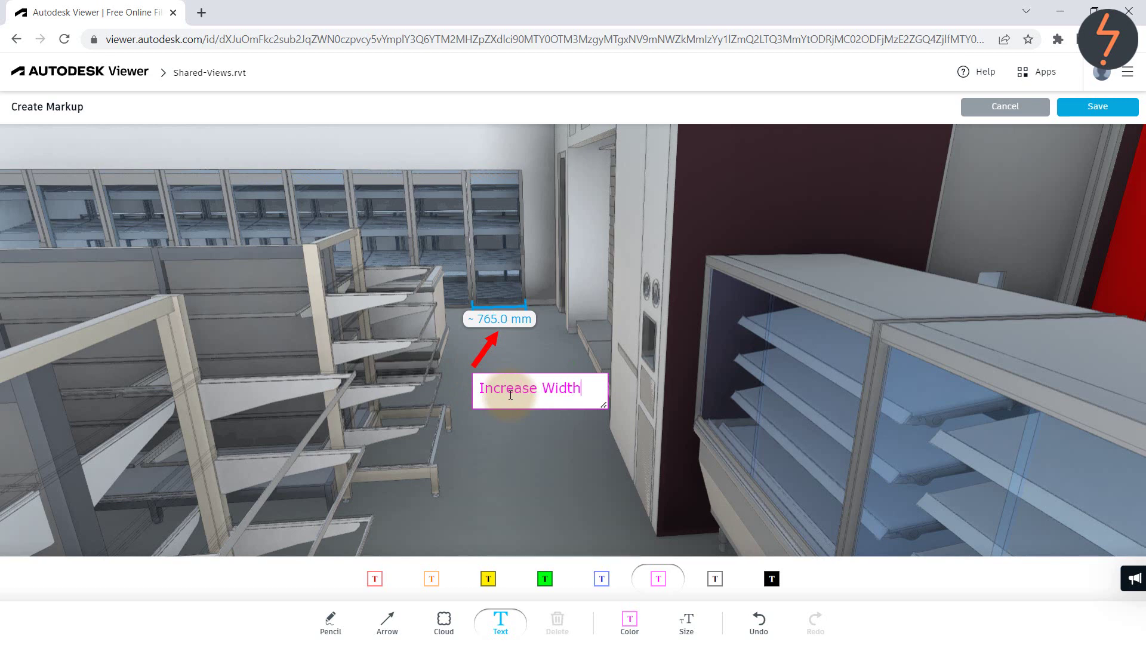
type("e Width")
left_click(732, 274)
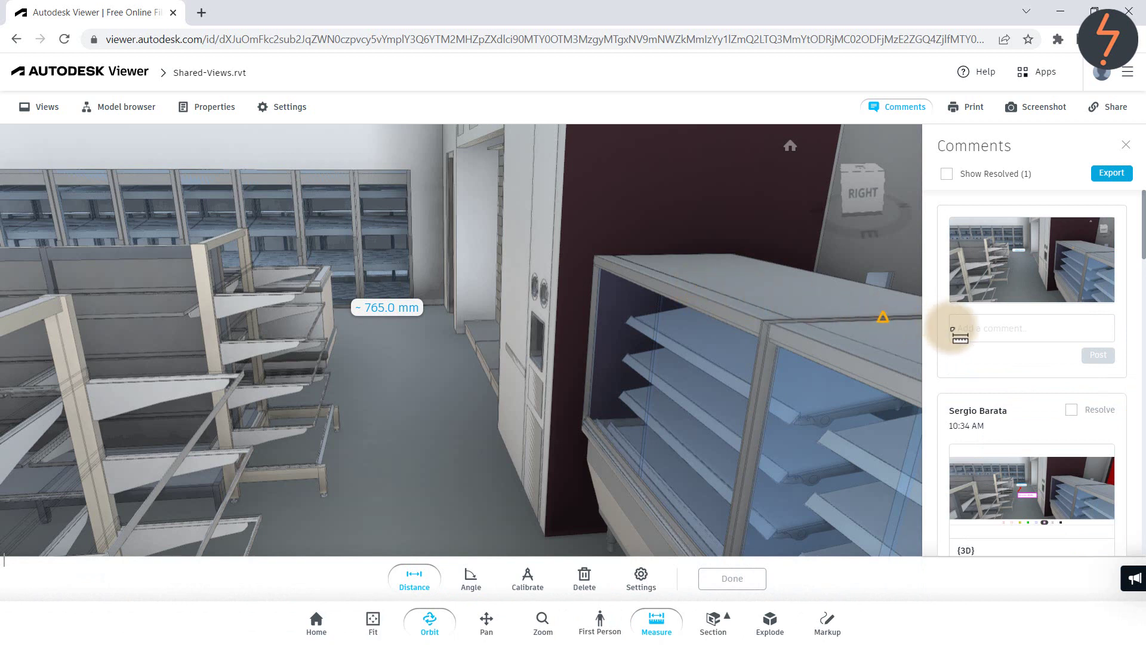
- Post the comment 'Check Opening' on the new 765.0 mm markup snapshot
left_click(956, 327)
type("Check")
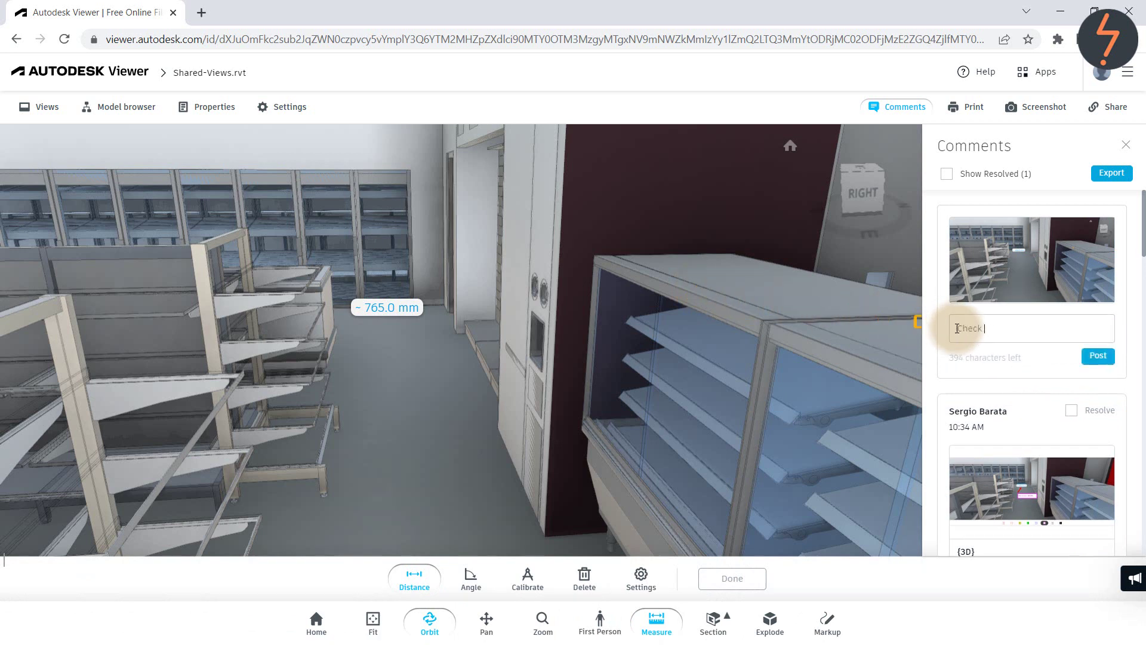
type(" Opening Width")
left_click(1098, 355)
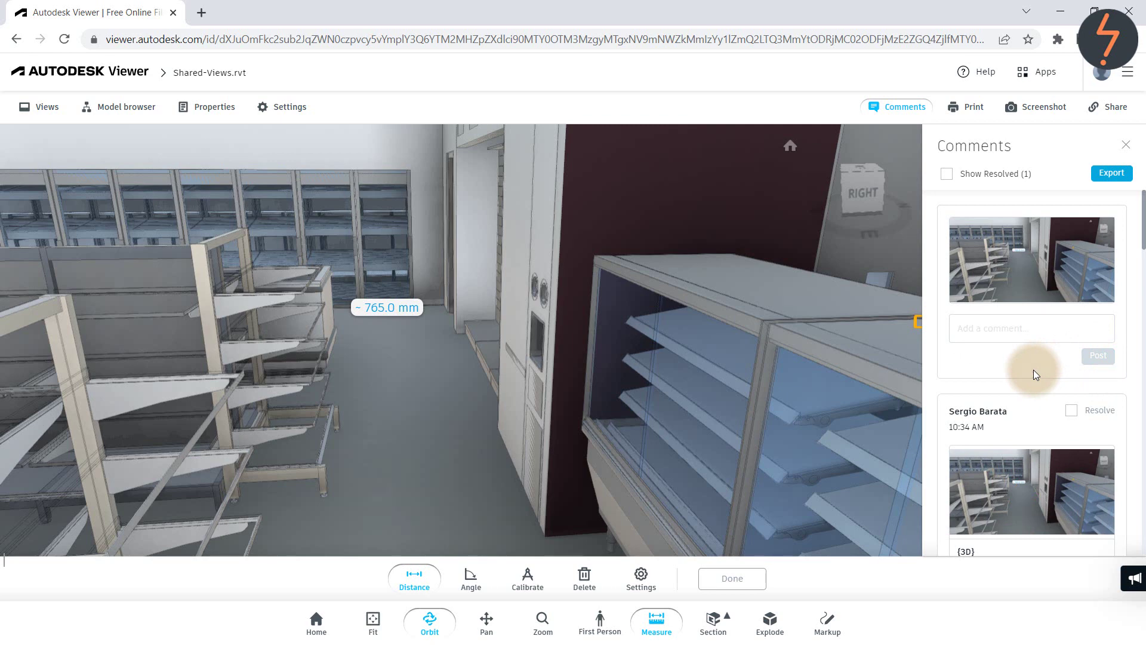
- From the home view, cut the building with a section box and adjust its extents
left_click(886, 107)
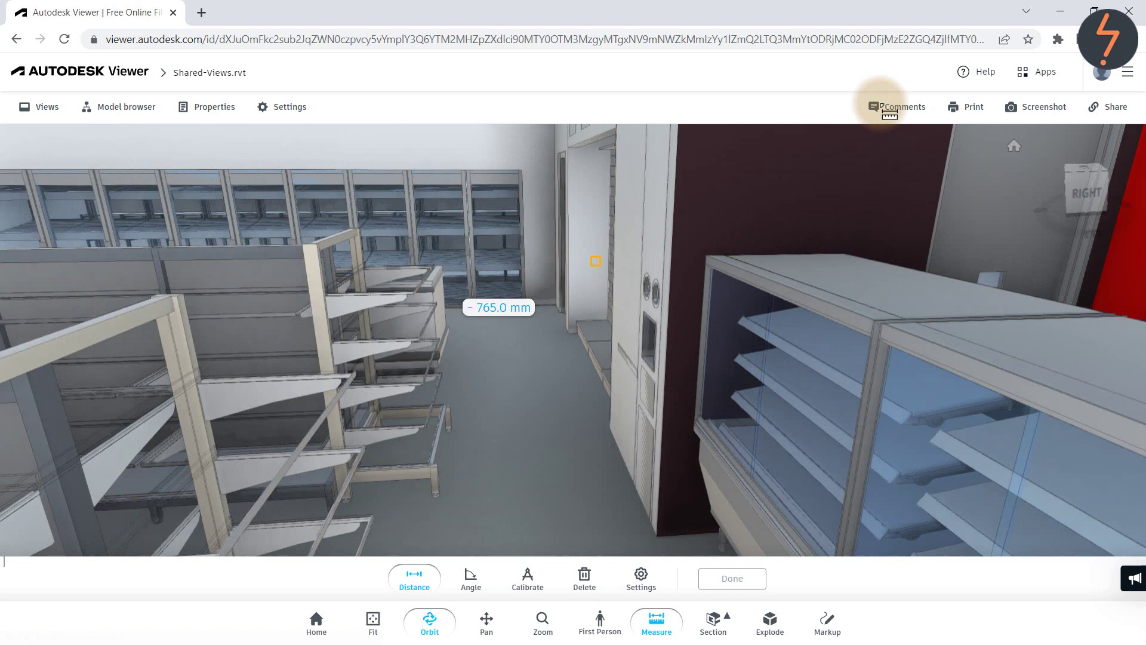
left_click(316, 624)
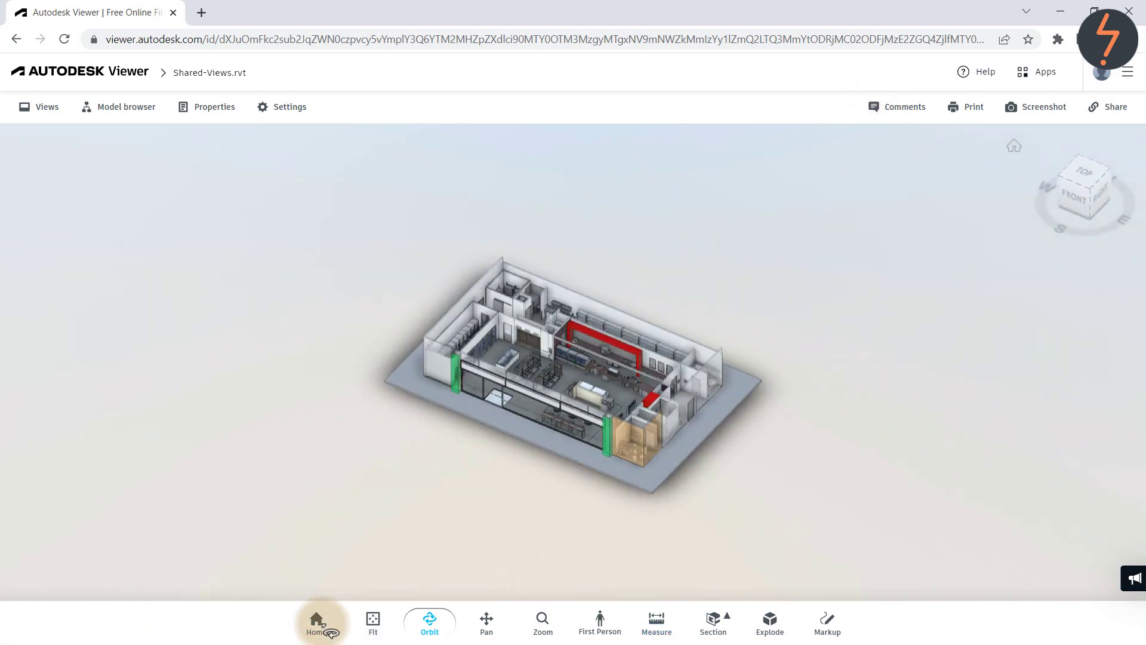
left_click(716, 625)
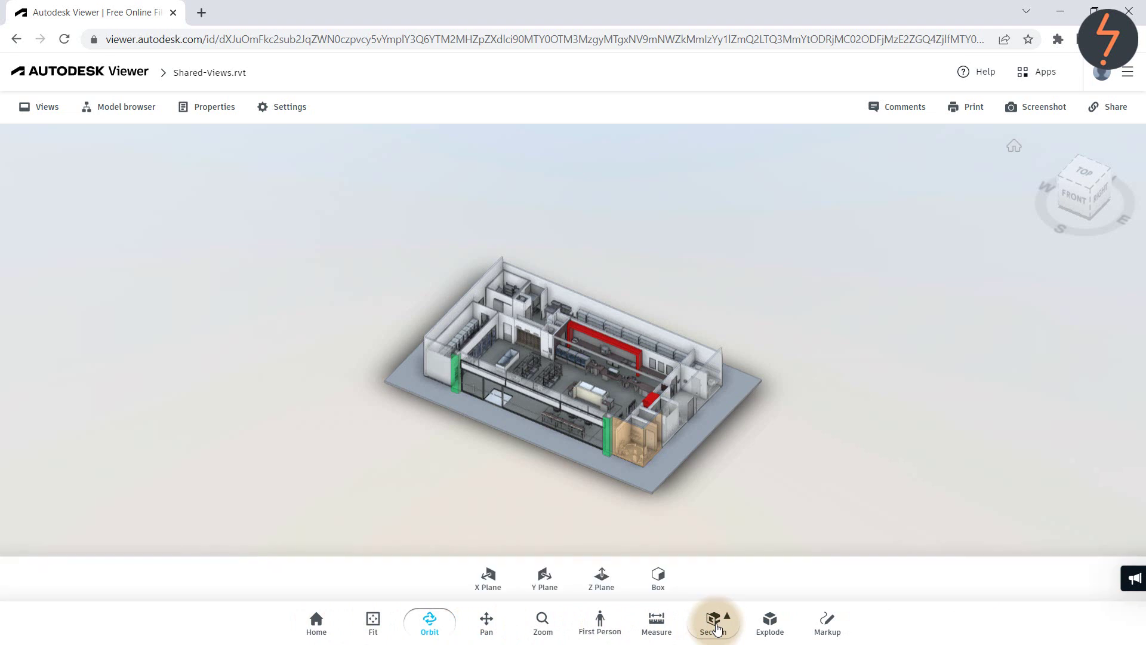
left_click(659, 579)
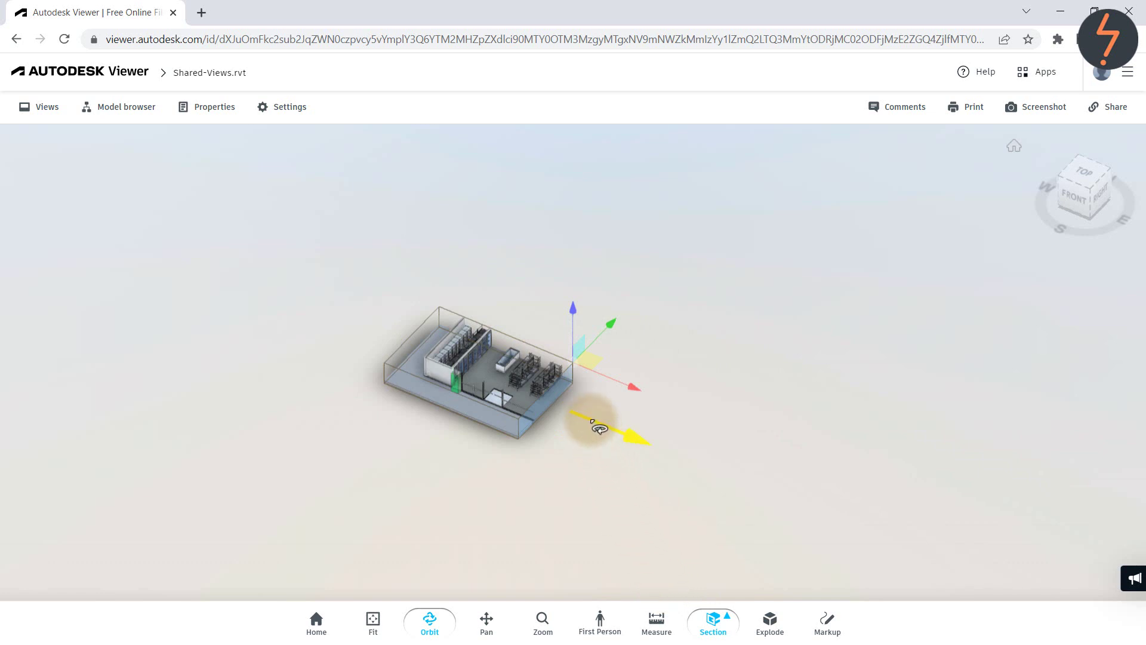
left_click_drag(595, 421, 652, 452)
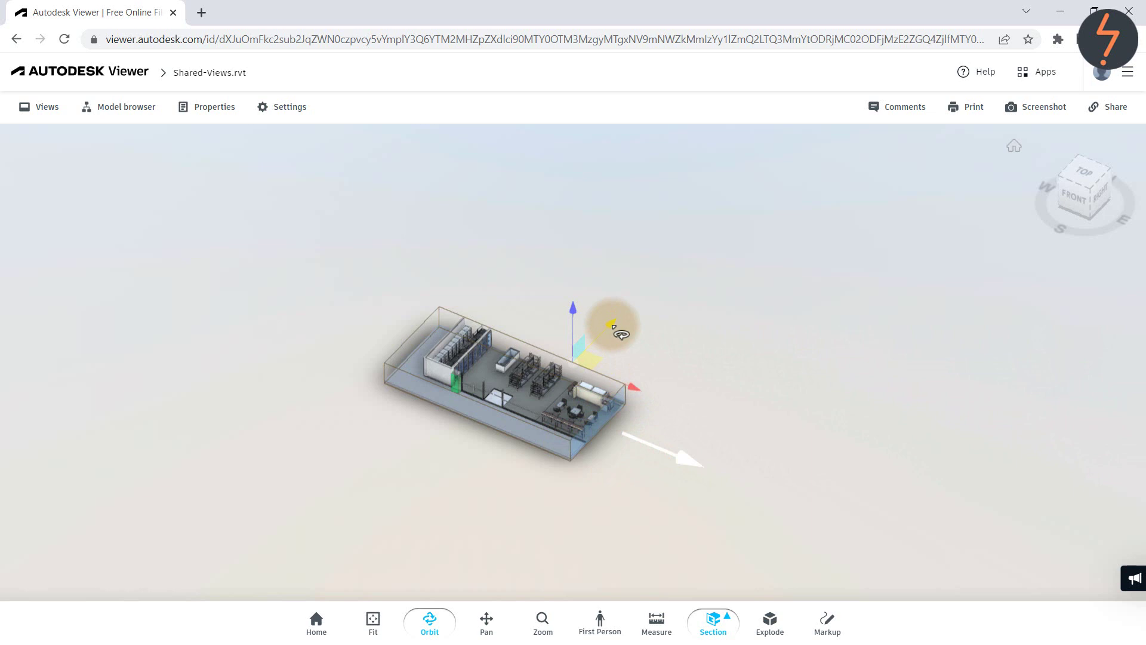
mouse_move(624, 327)
left_mouse_down()
mouse_move(644, 316)
mouse_move(614, 320)
left_mouse_up()
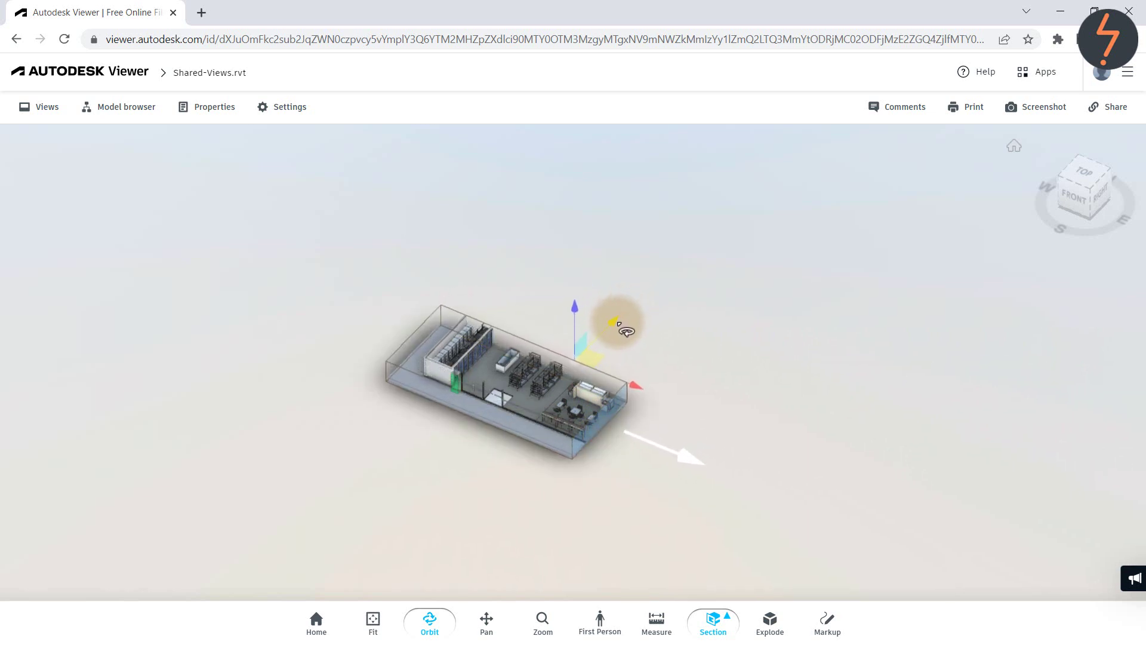
mouse_move(647, 394)
left_mouse_down()
mouse_move(688, 416)
mouse_move(649, 385)
left_mouse_up()
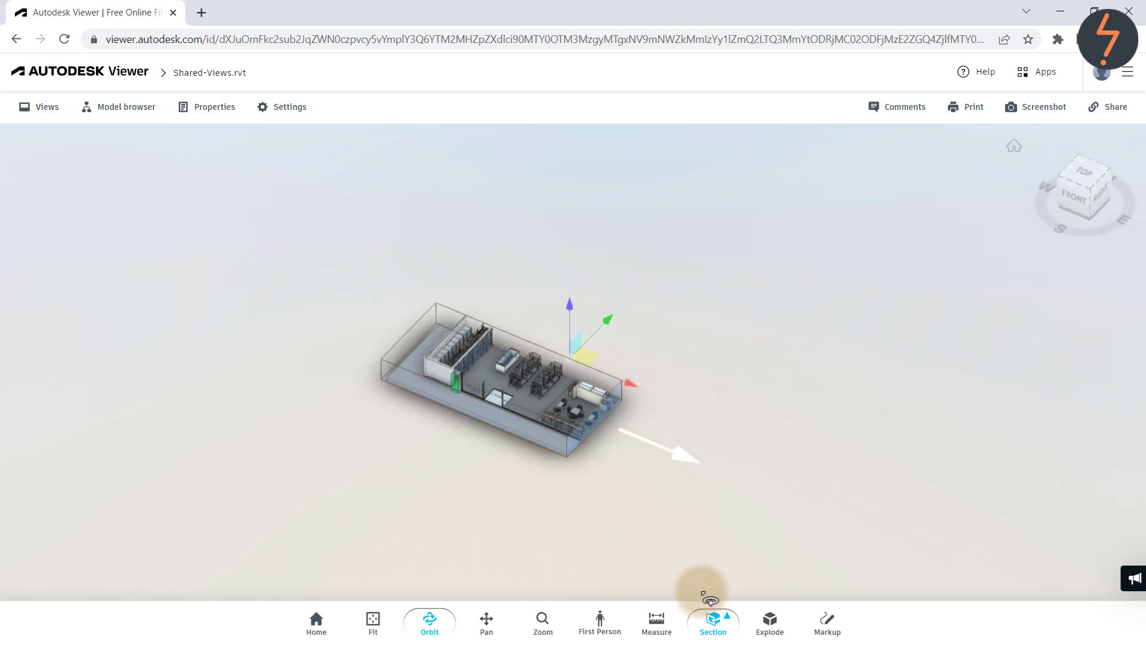
- Switch to an X-plane section, drag the cut outward, then return to the uncut home view
left_click(710, 621)
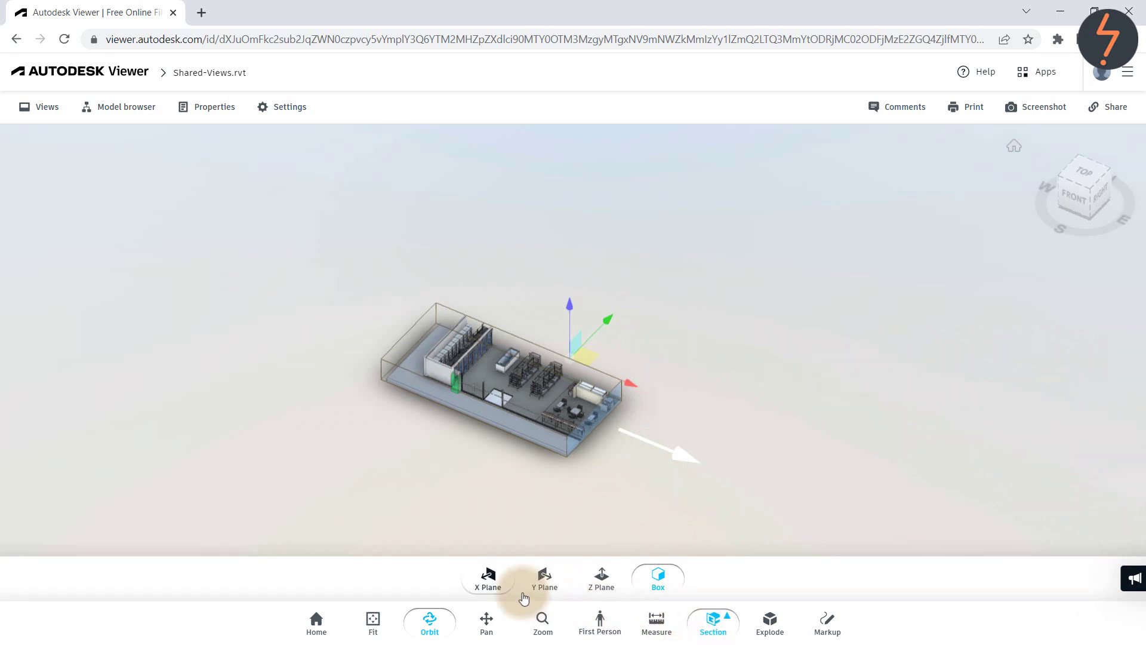
left_click(488, 580)
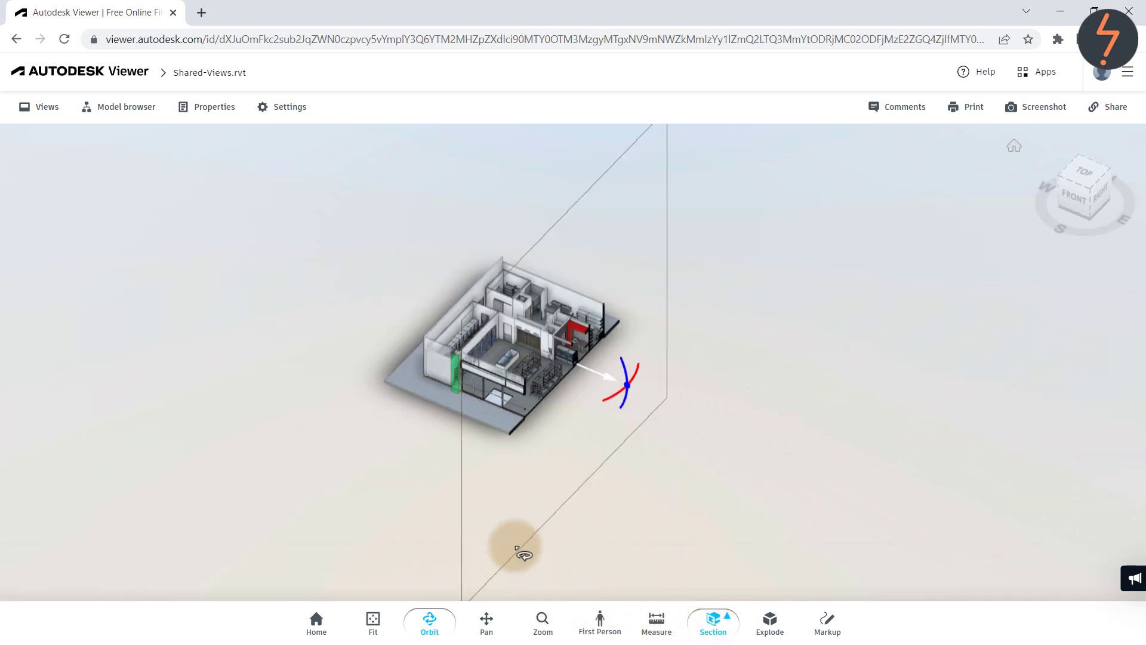
left_click_drag(610, 379, 717, 428)
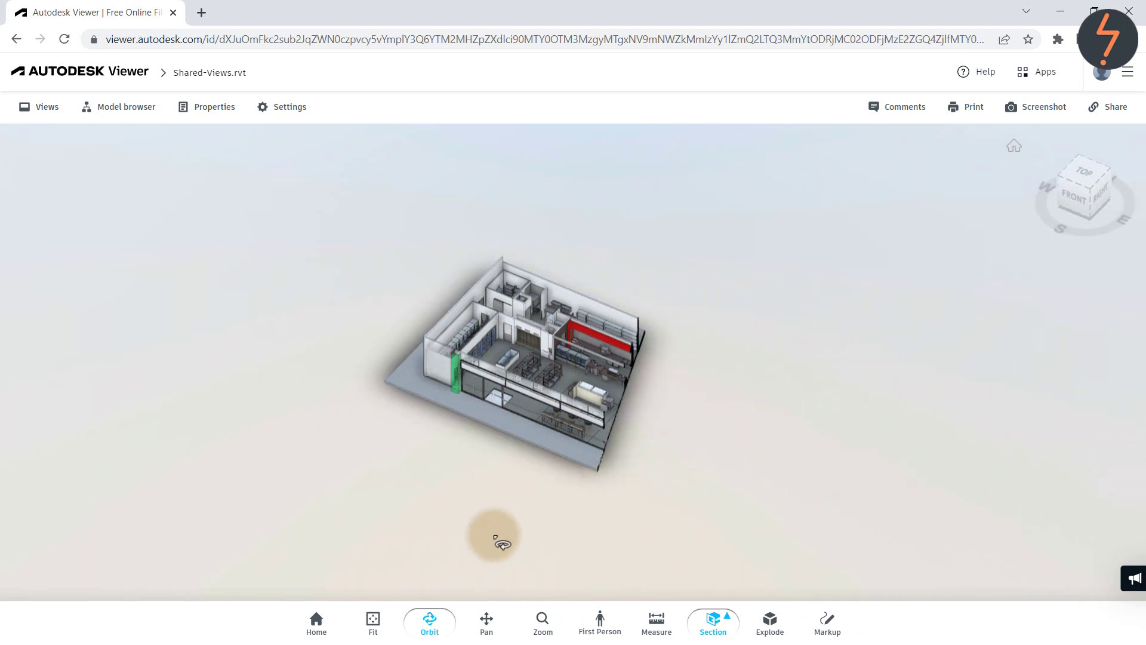
left_click(317, 620)
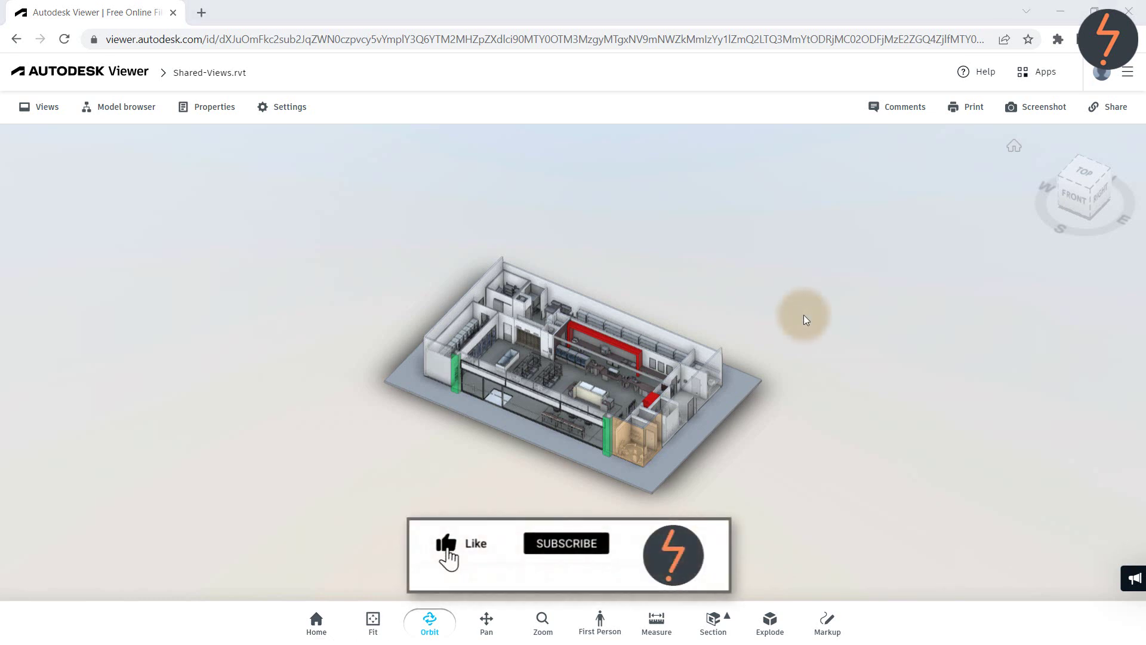
- View, then close, the saved markups of the Change cladding and Wrong Phase comments
left_click(899, 110)
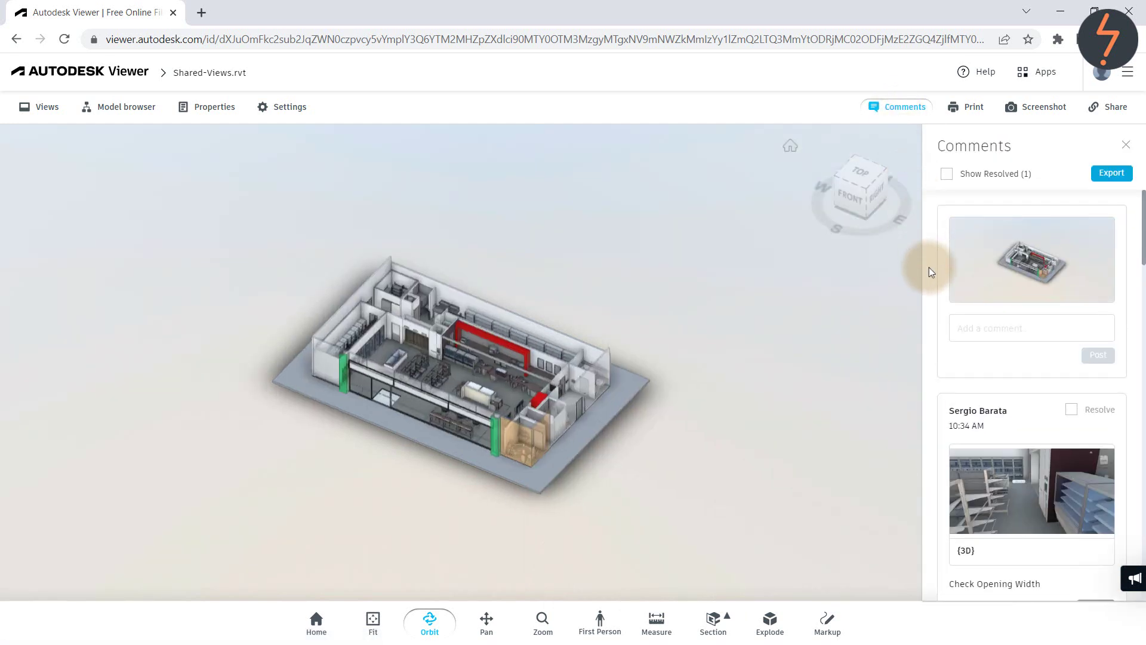
scroll(932, 285, "down", 3)
scroll(932, 285, "down", 6)
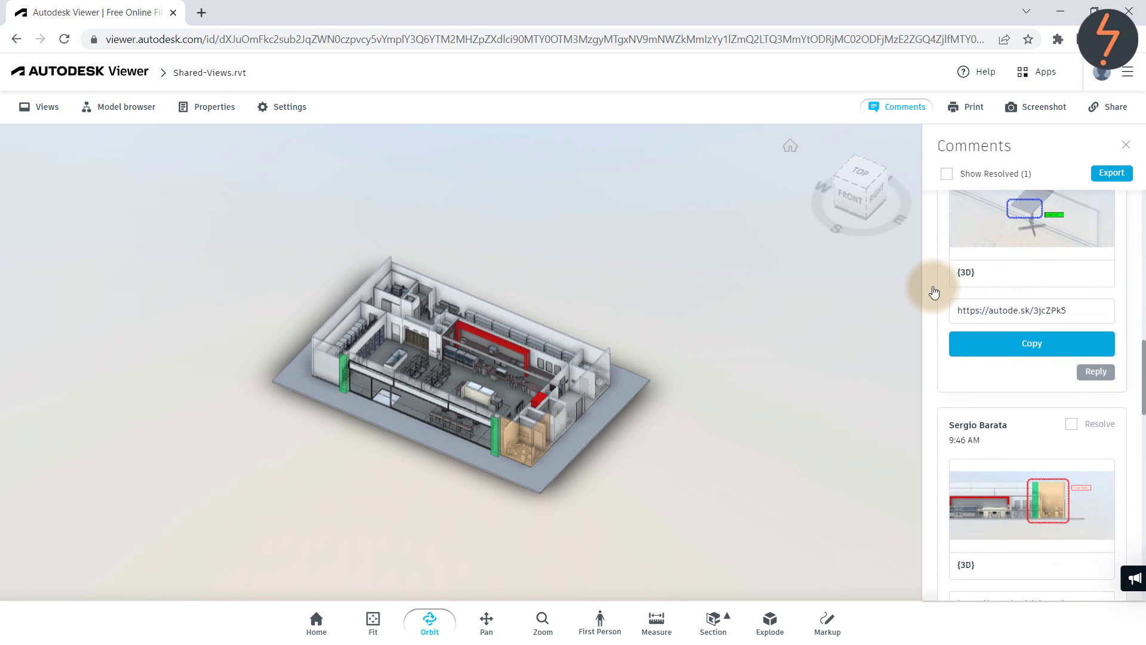
left_click(1023, 505)
left_click(1023, 504)
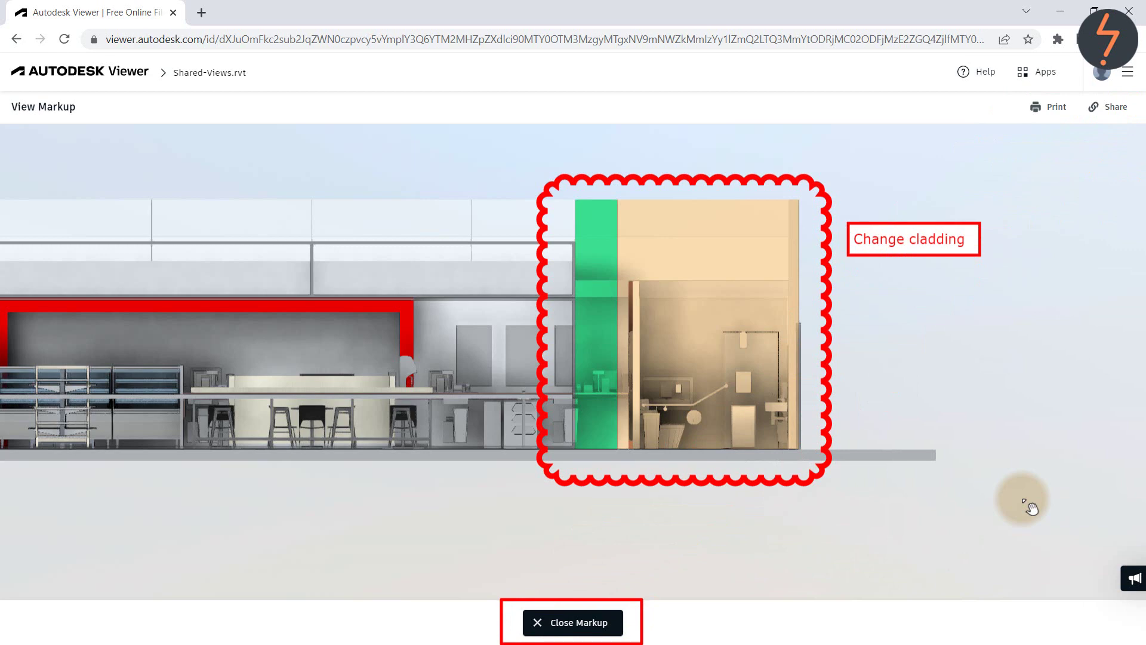
left_click(594, 622)
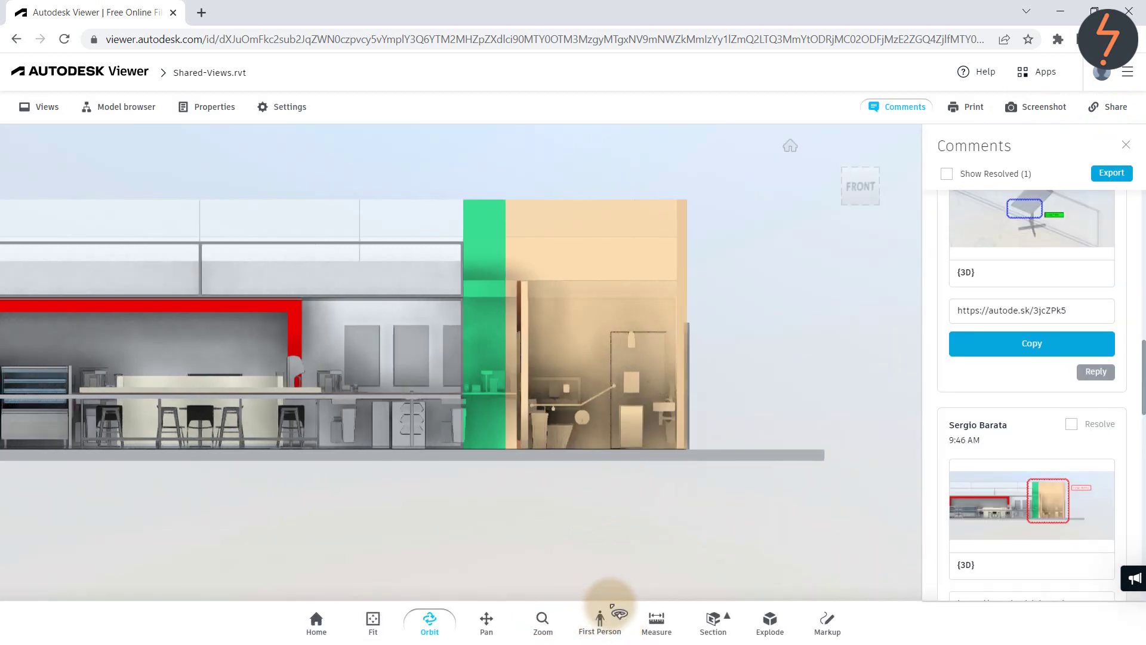
left_click(1013, 222)
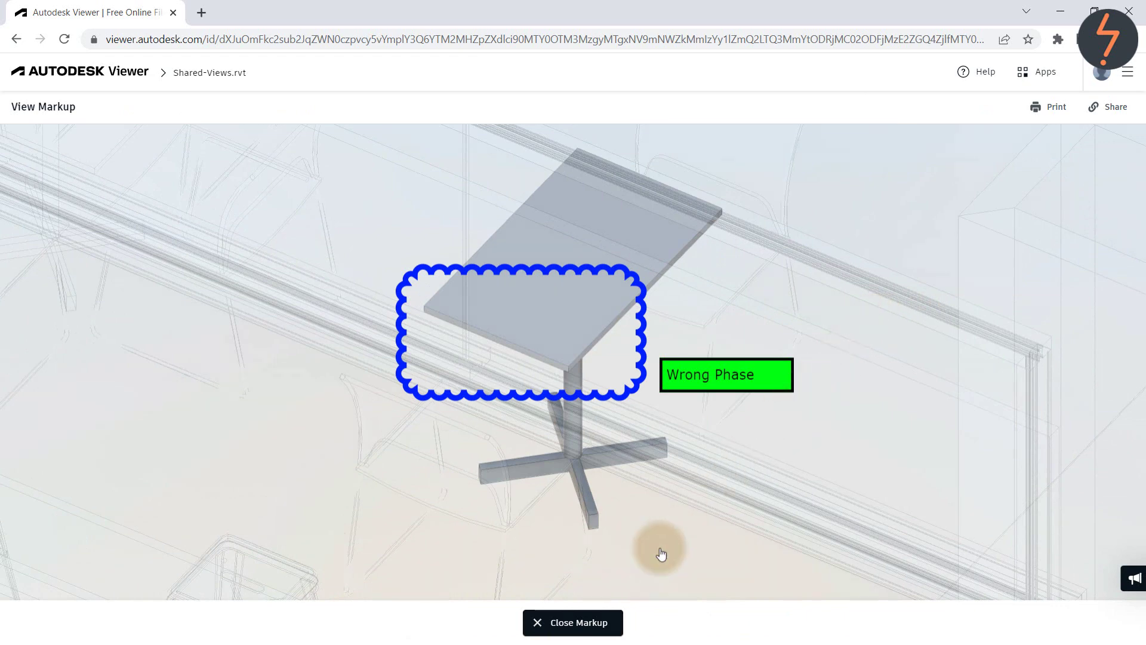
left_click(599, 620)
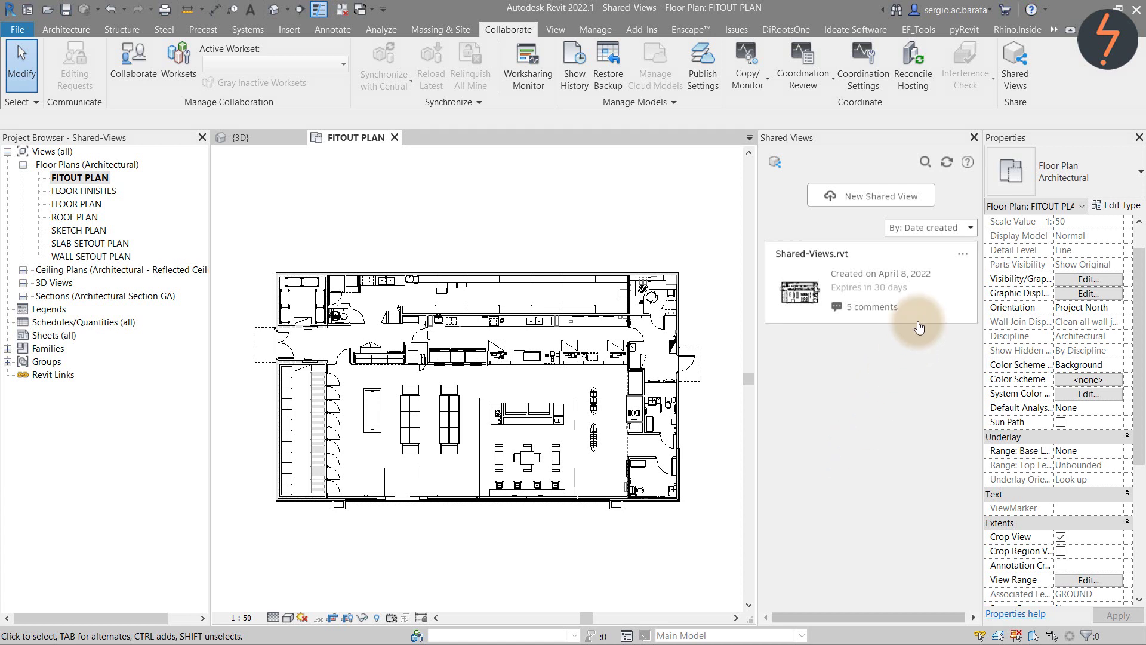
- Refresh shared views, reply 'Done' to the Check Opening Width comment and mark it resolved
left_click(947, 164)
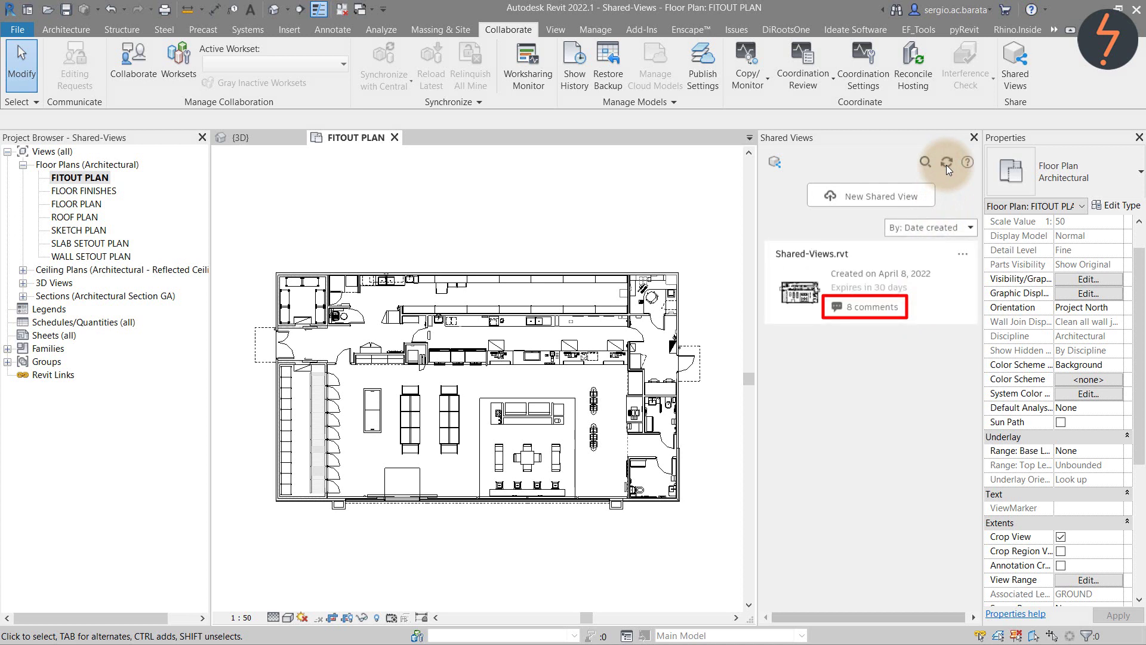
left_click(909, 313)
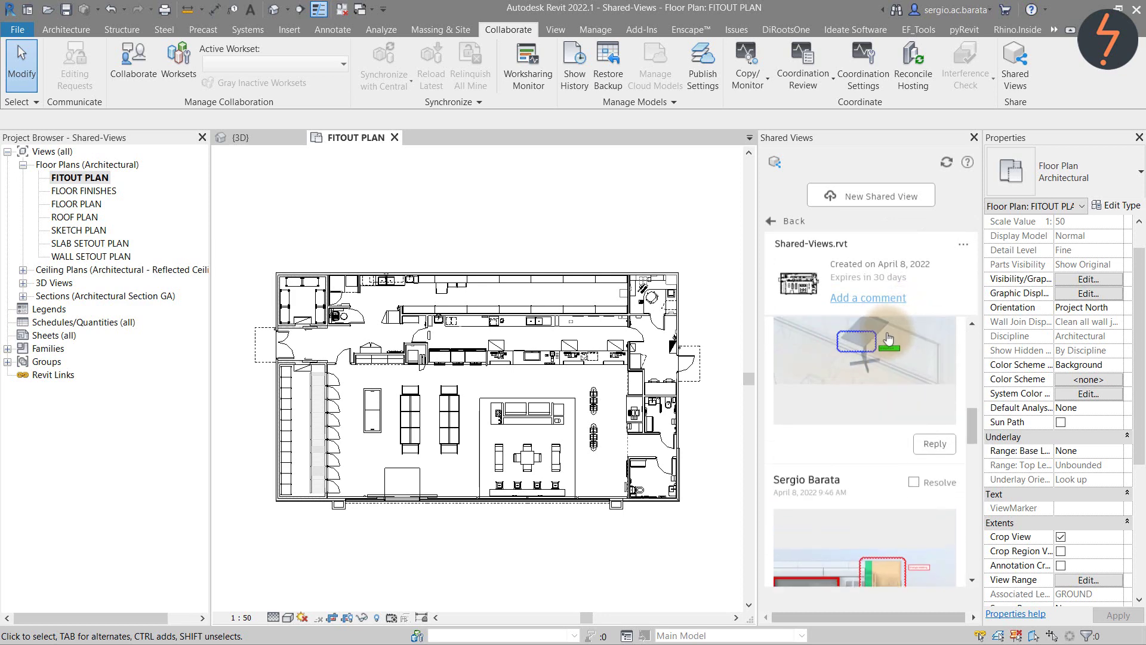
scroll(883, 335, "up", 3)
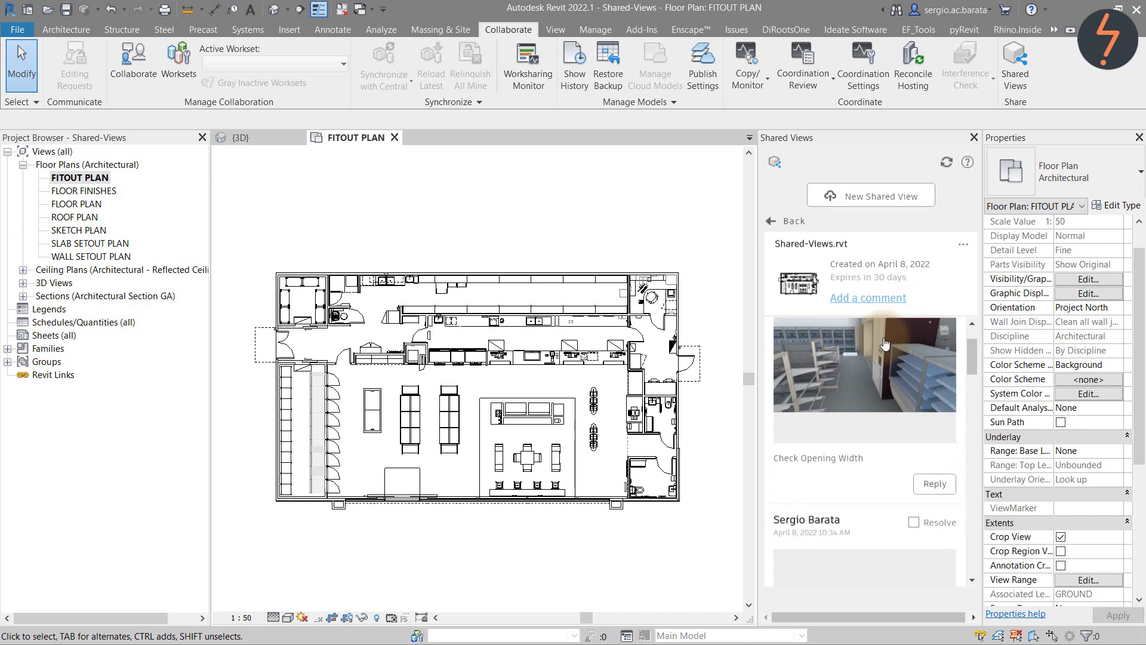
left_click(932, 485)
type("Done")
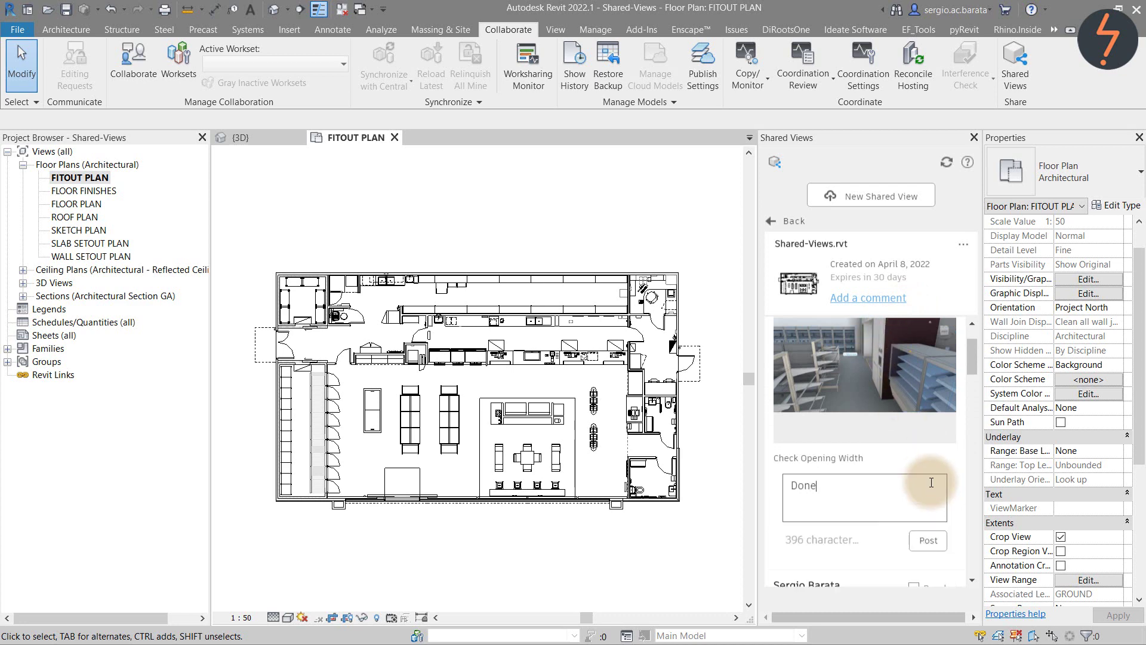
left_click(930, 540)
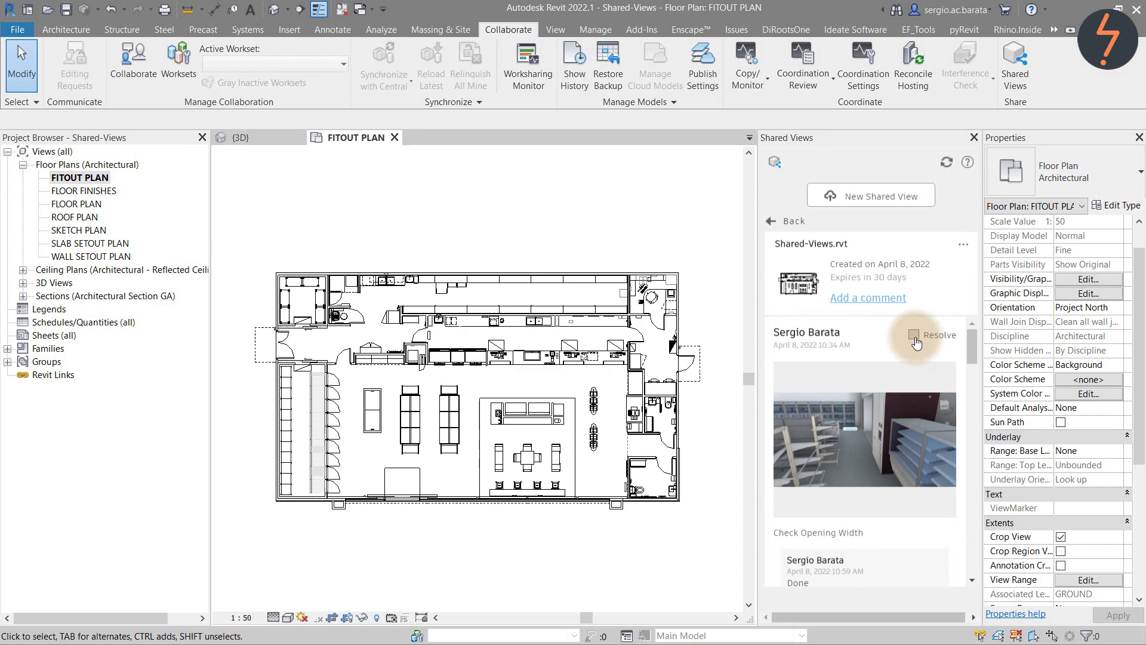
left_click(914, 338)
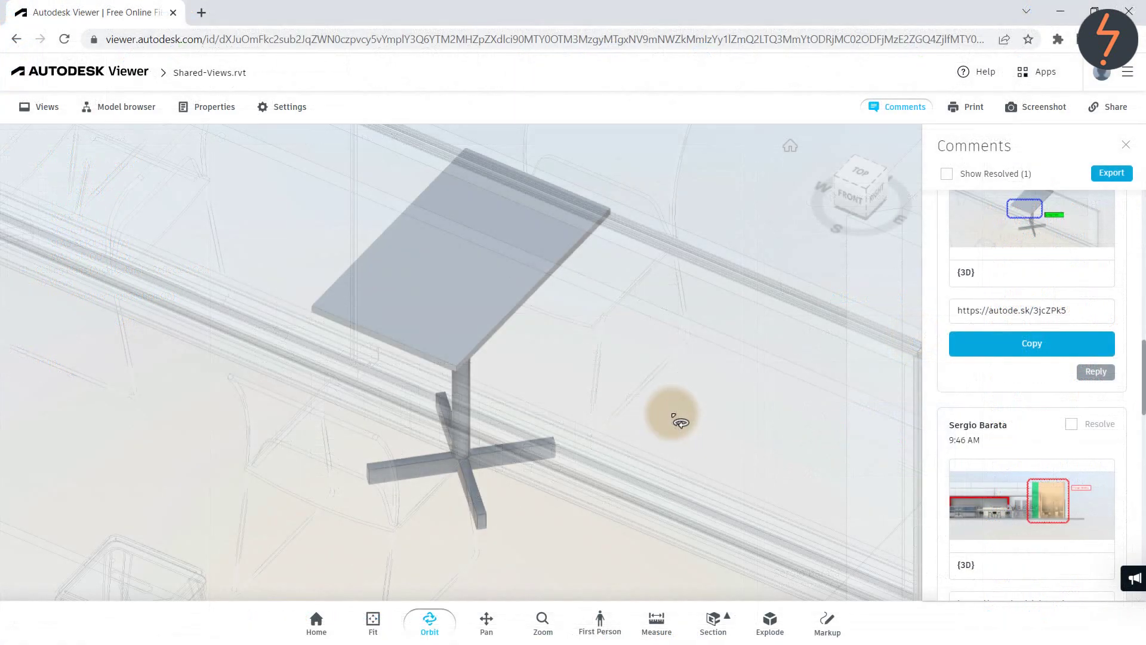
- Reload the viewer page, turn on Show Resolved, and scroll through the comments
left_click(66, 39)
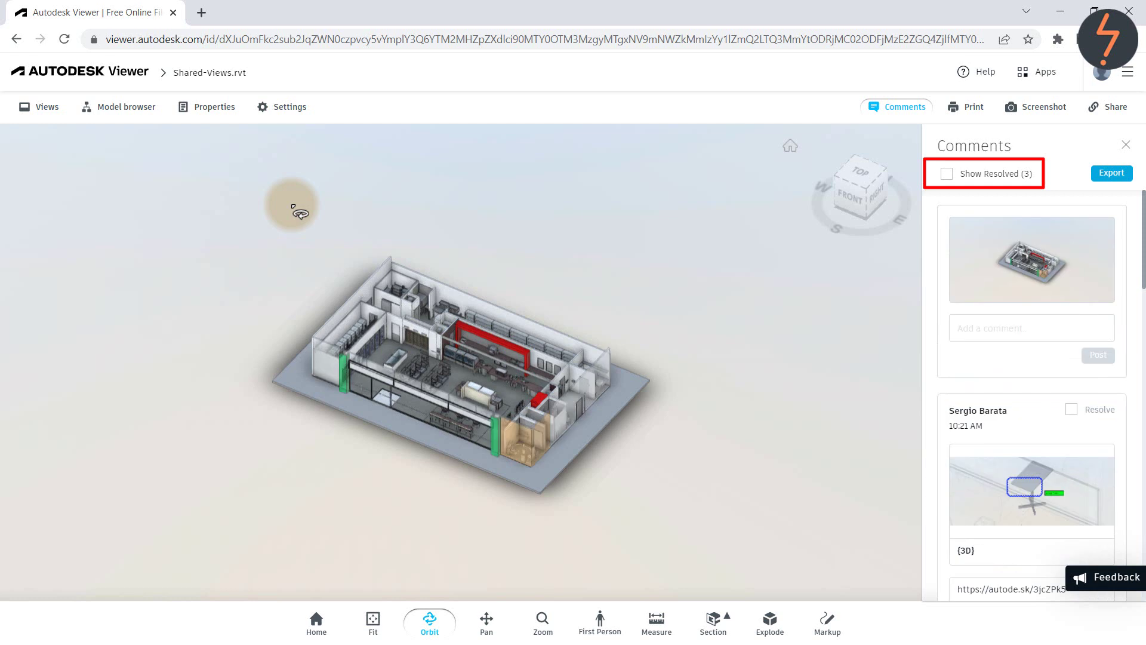
left_click(948, 175)
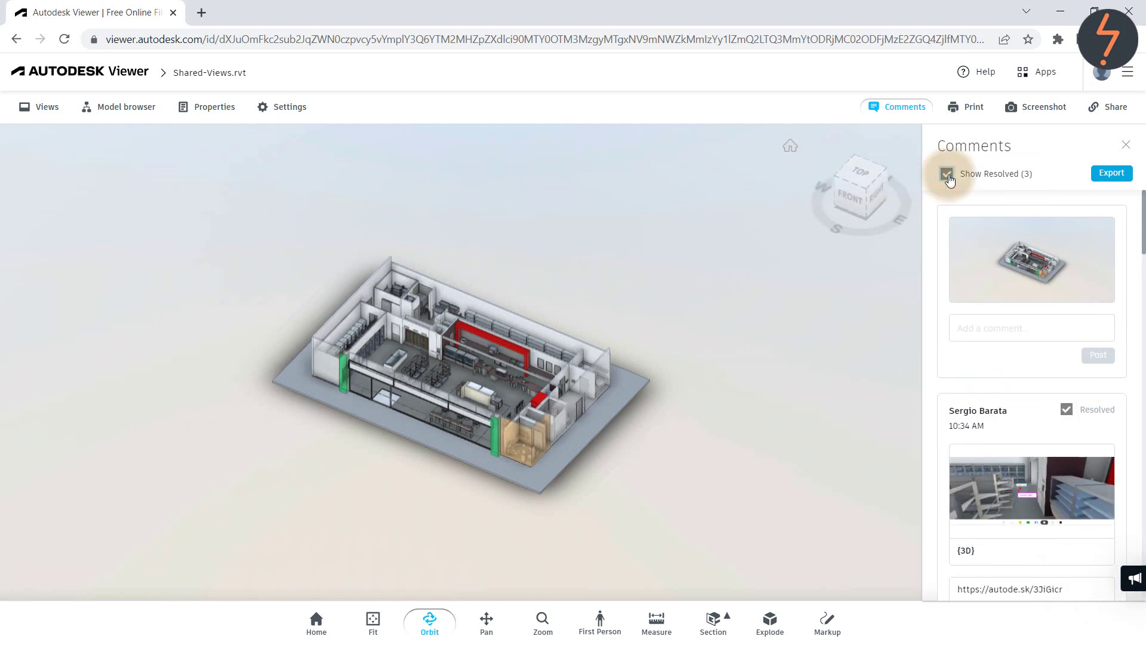
scroll(965, 373, "down", 1)
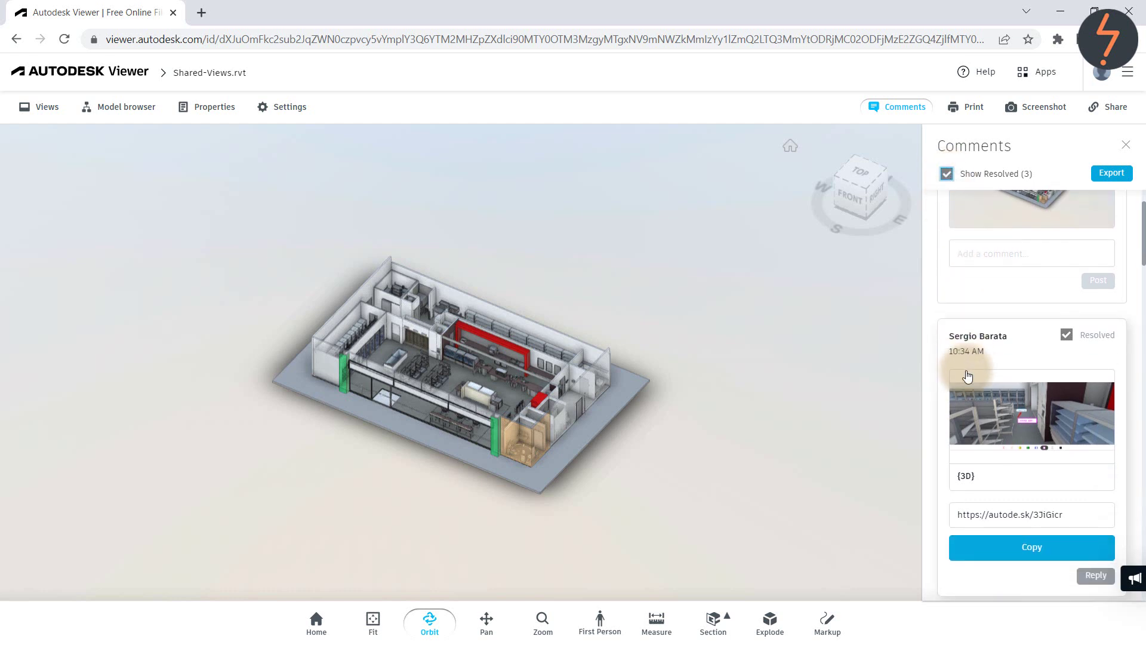
scroll(967, 375, "down", 3)
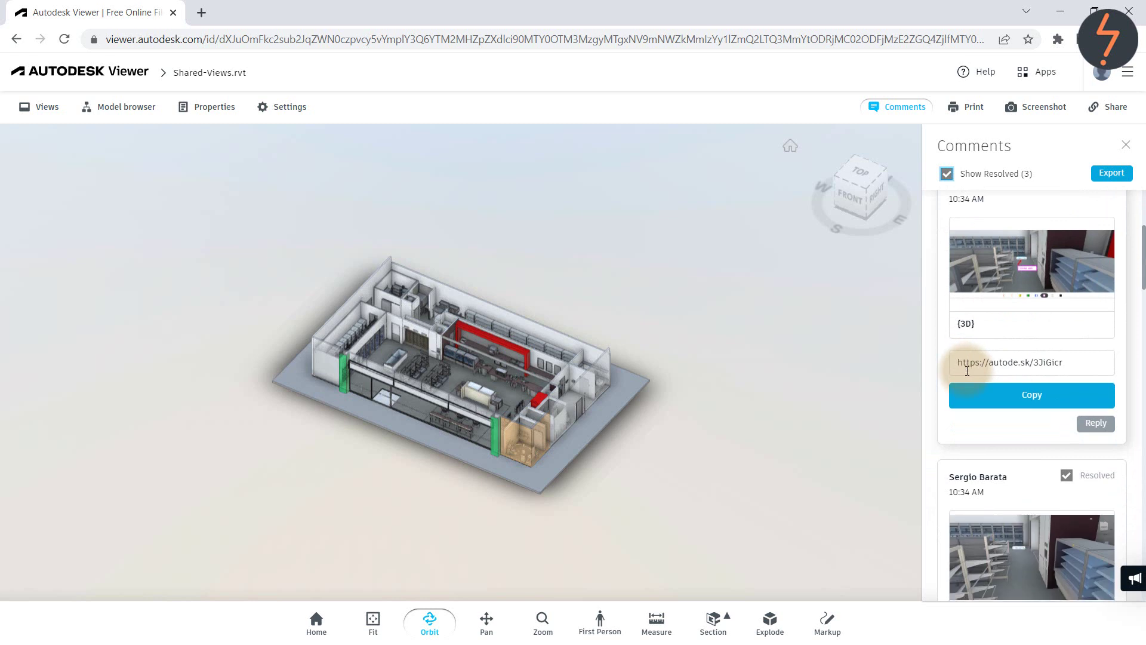
scroll(967, 370, "down", 4)
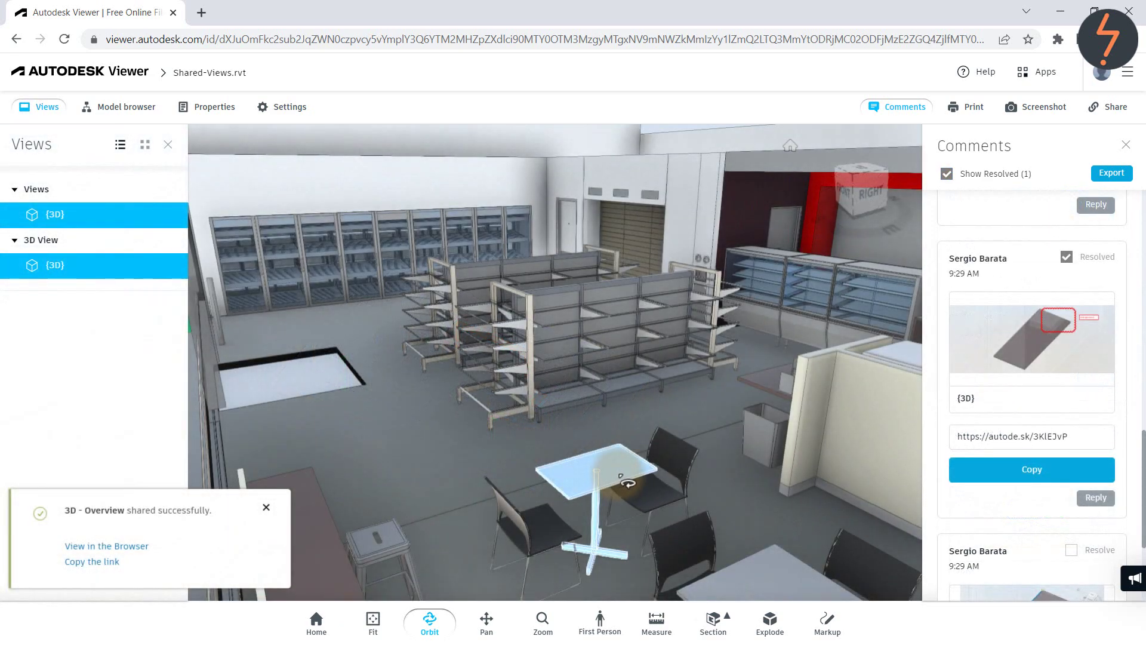
- Focus on the café table, pivot on it, and orbit to view it from above
right_click(586, 477)
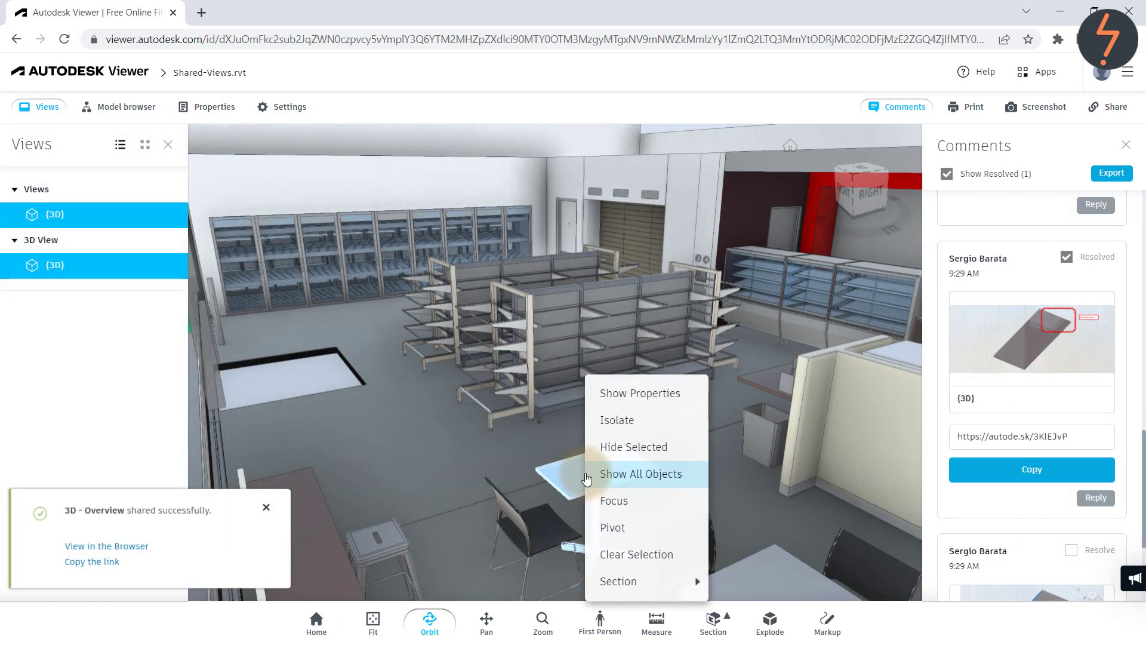
left_click(649, 504)
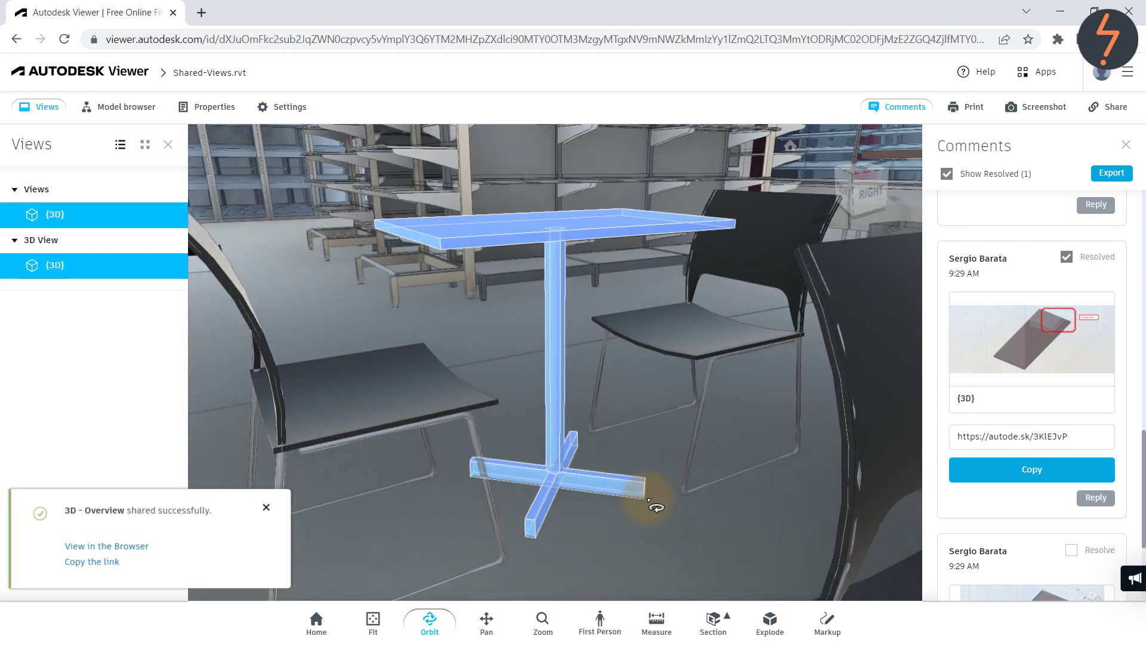
right_click(574, 225)
left_click(636, 376)
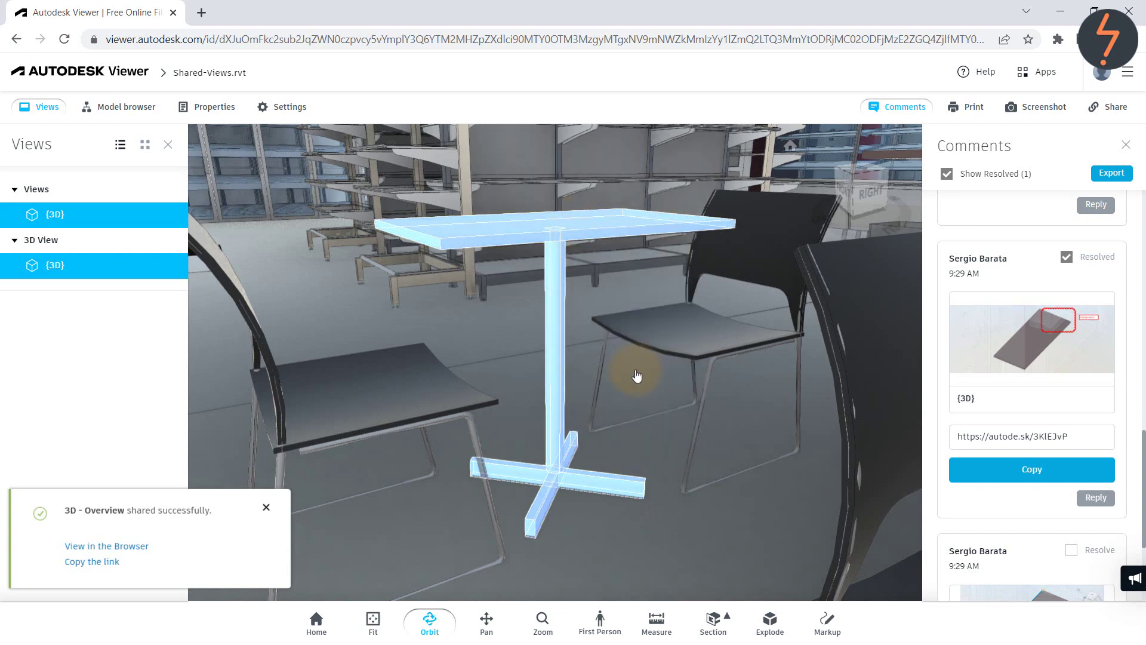
left_click_drag(637, 379, 26, 415)
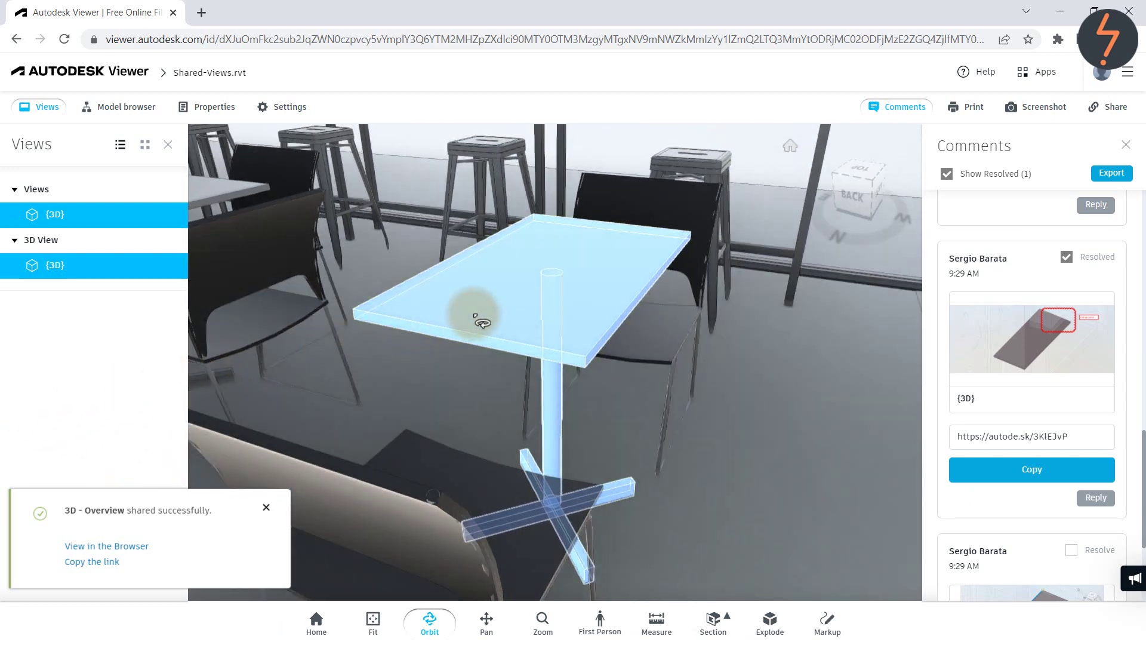
- Hide the café table, then restore it with Show All Objects
right_click(473, 313)
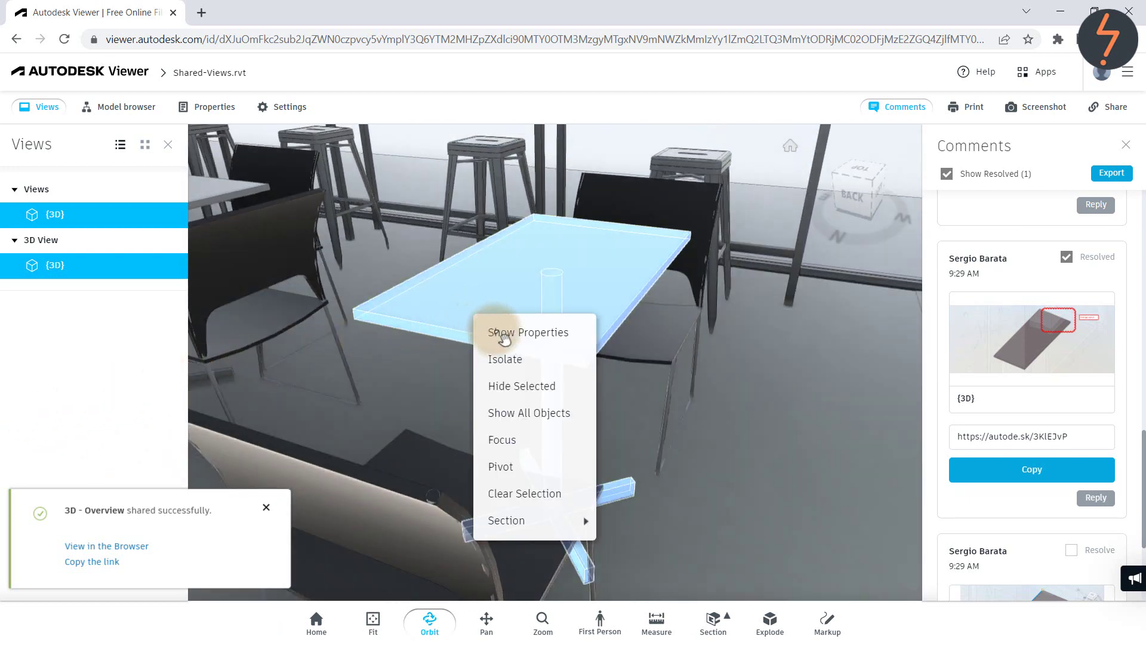
left_click(570, 392)
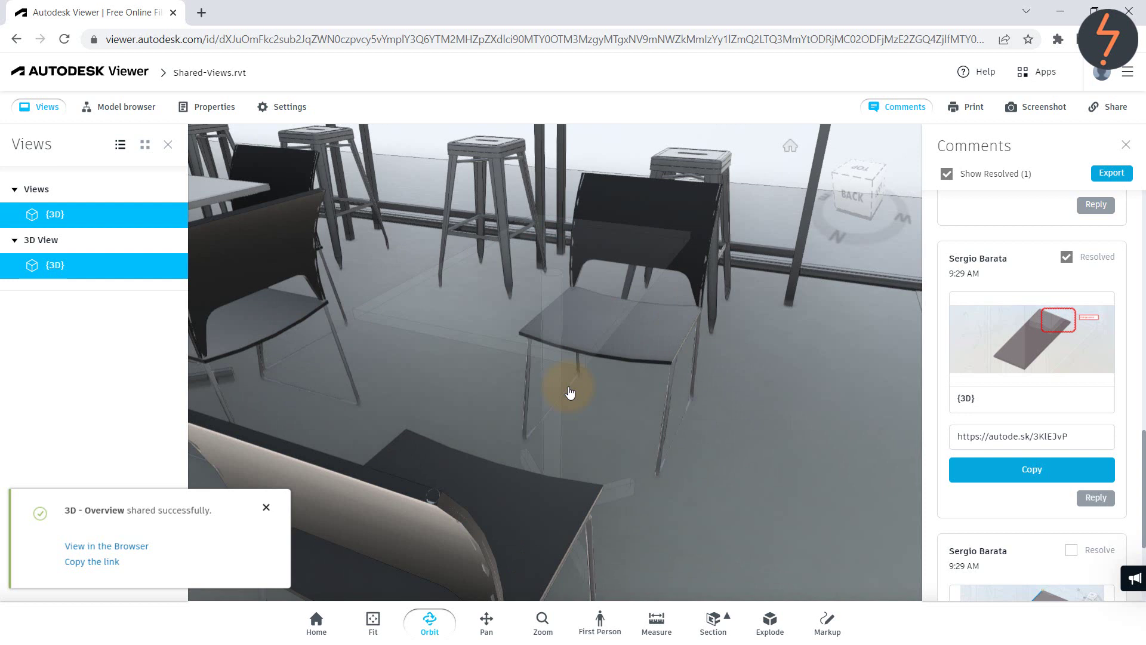
right_click(718, 385)
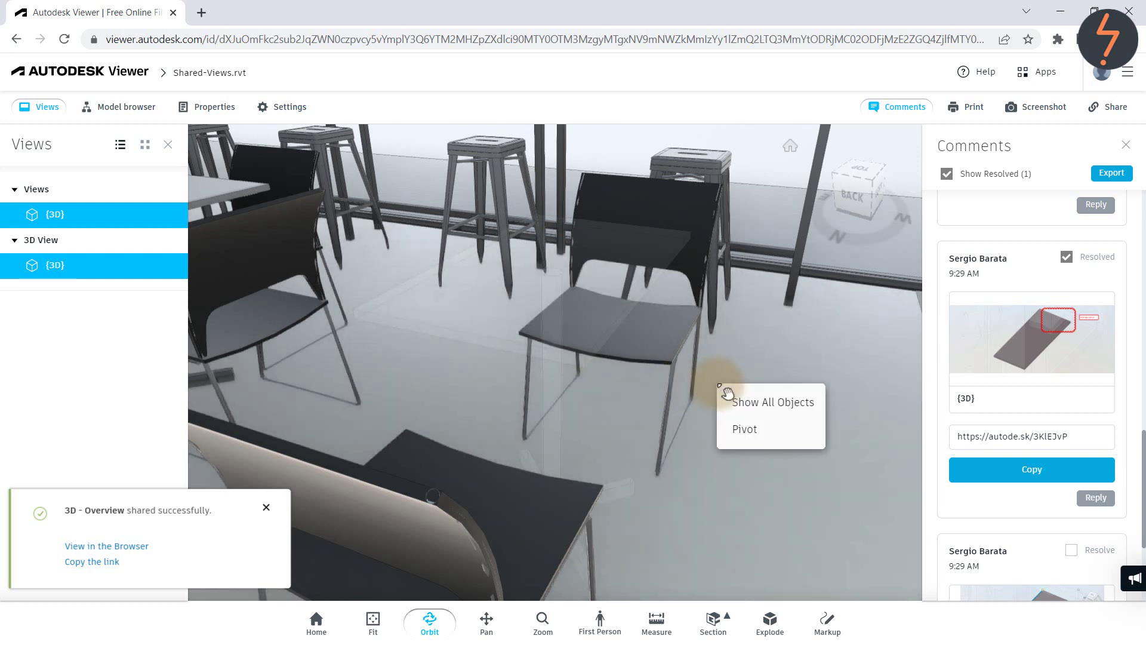
left_click(760, 403)
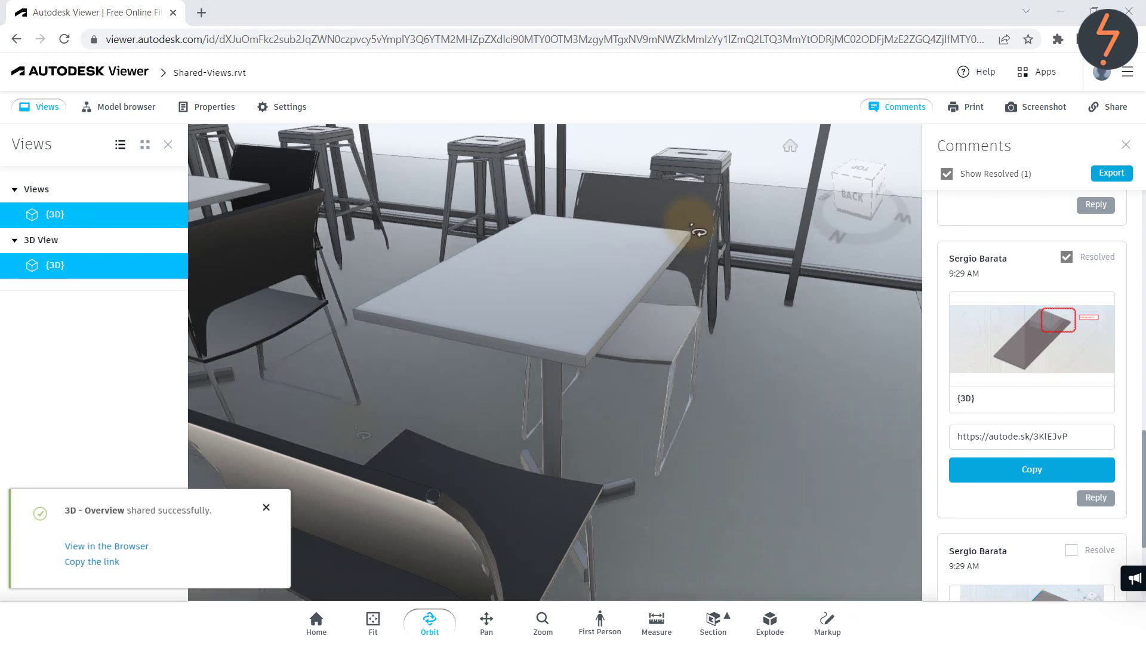
- Return to the home view and switch the model to perspective projection
left_click(790, 149)
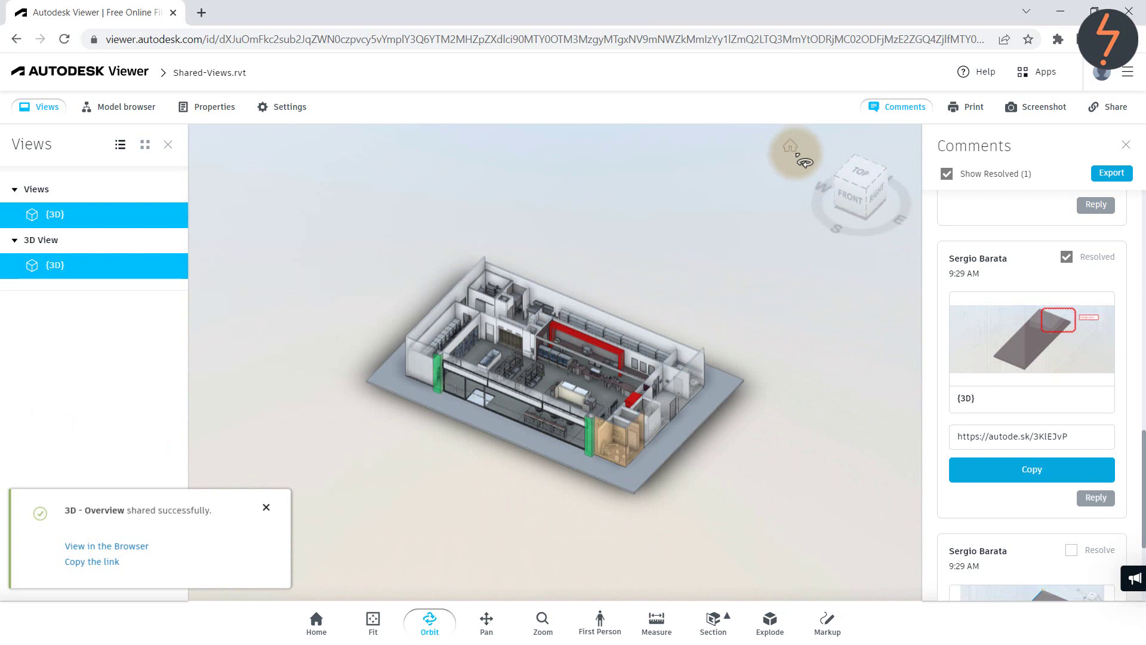
left_click(907, 234)
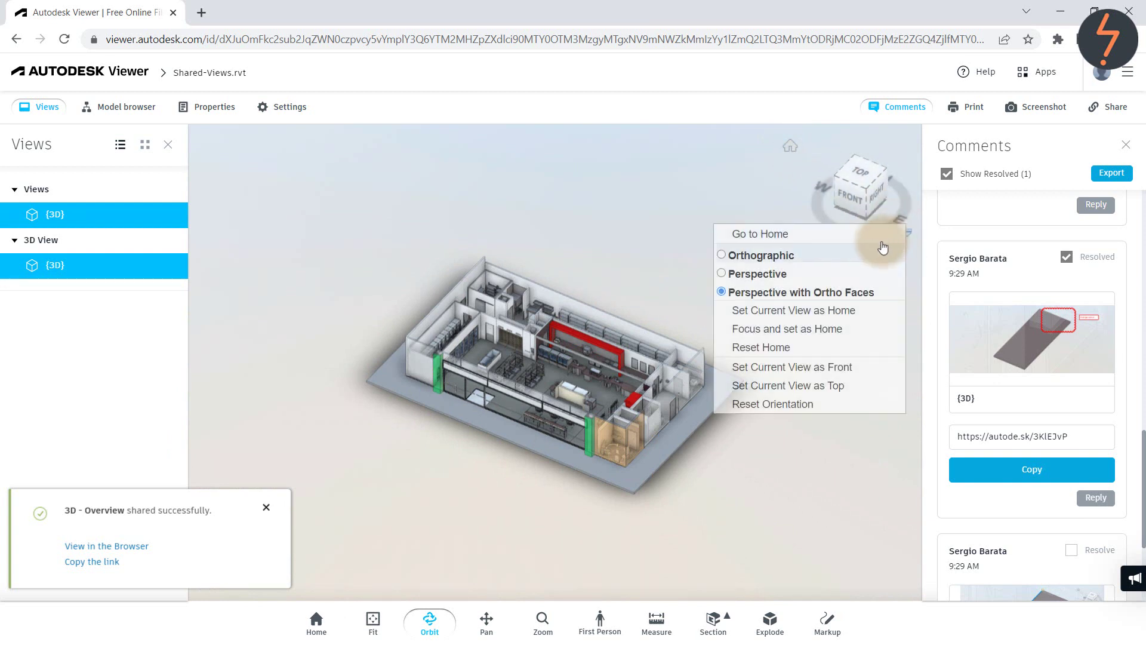
left_click(767, 274)
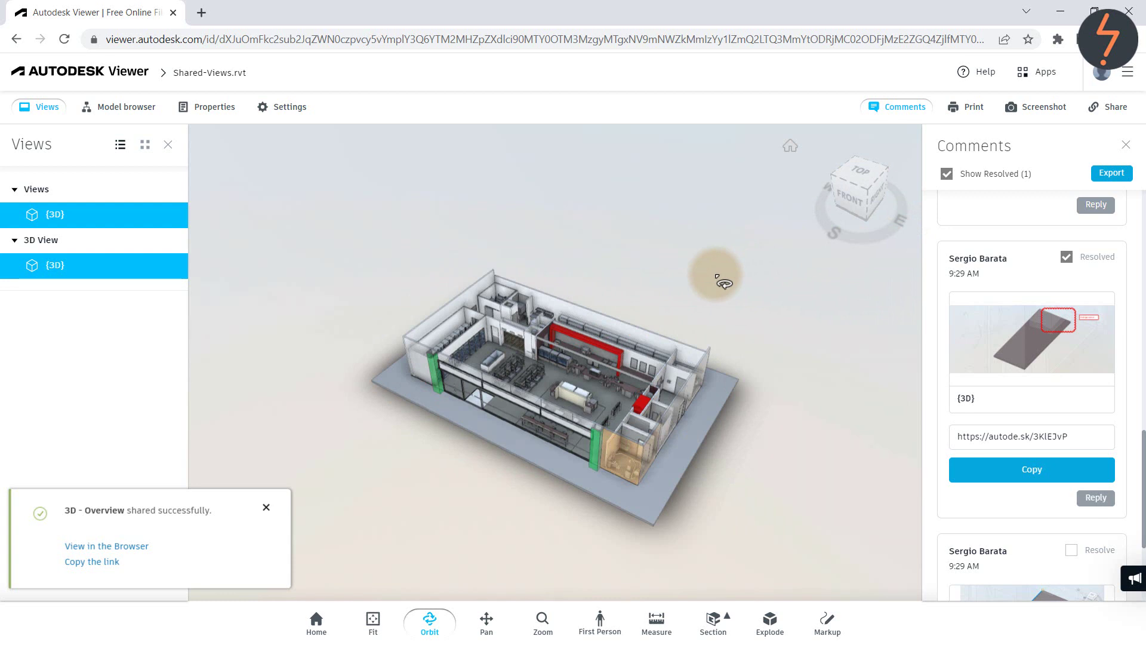
- Explode the building apart, orbit it, then slide Explode back to reassemble it
left_click(769, 625)
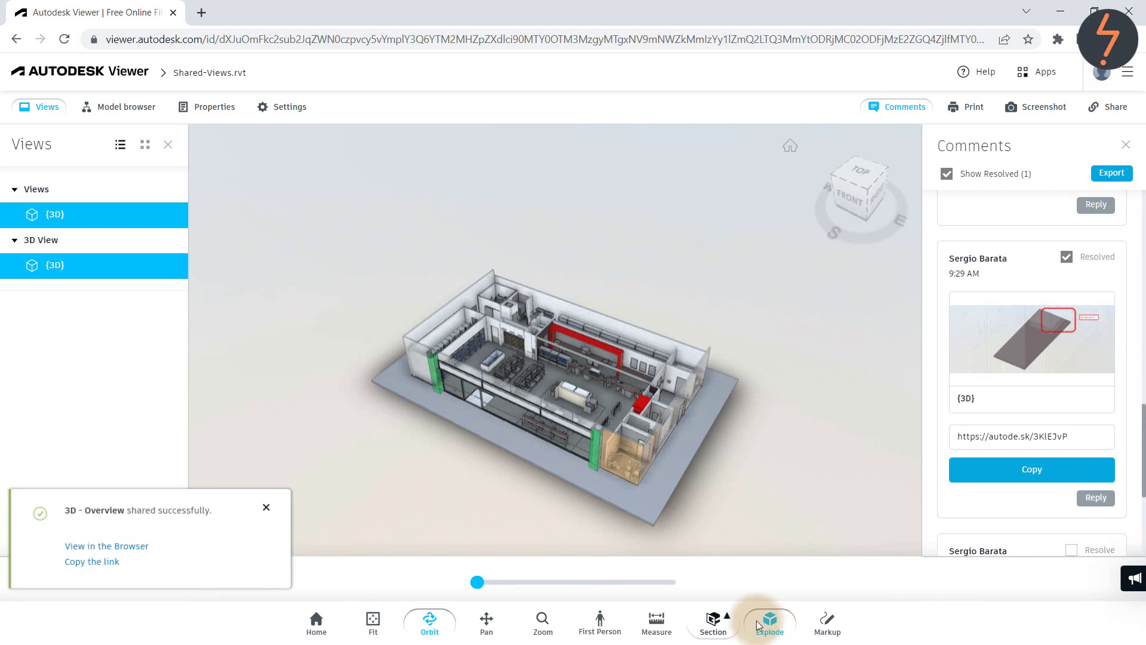
left_click_drag(478, 589, 515, 589)
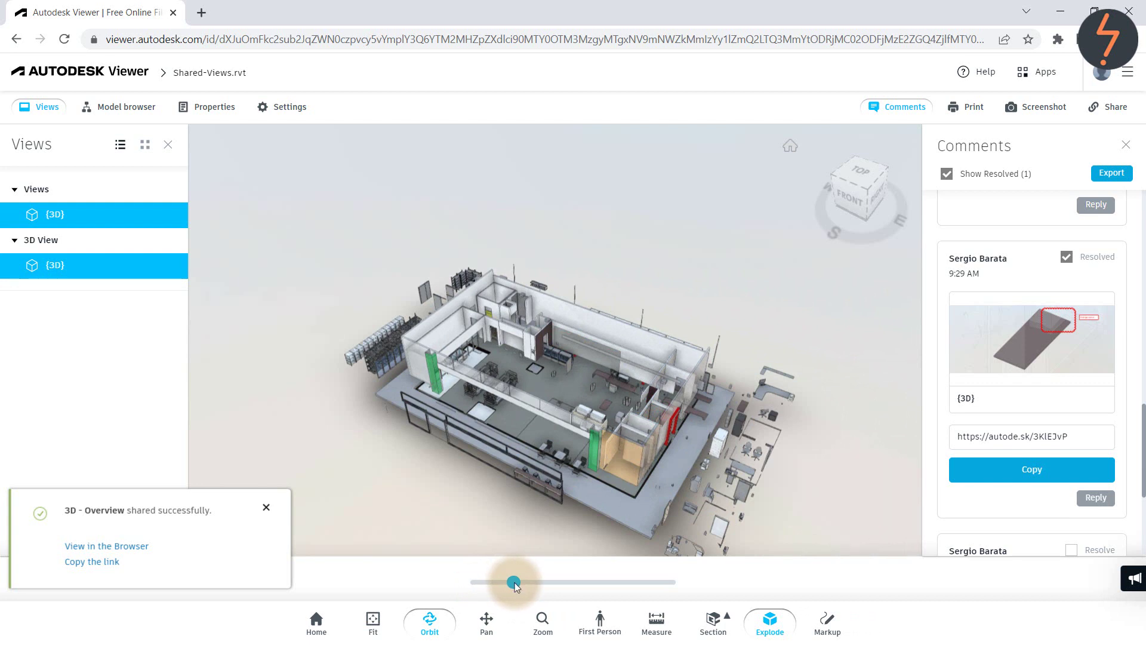
left_click_drag(546, 486, 567, 435)
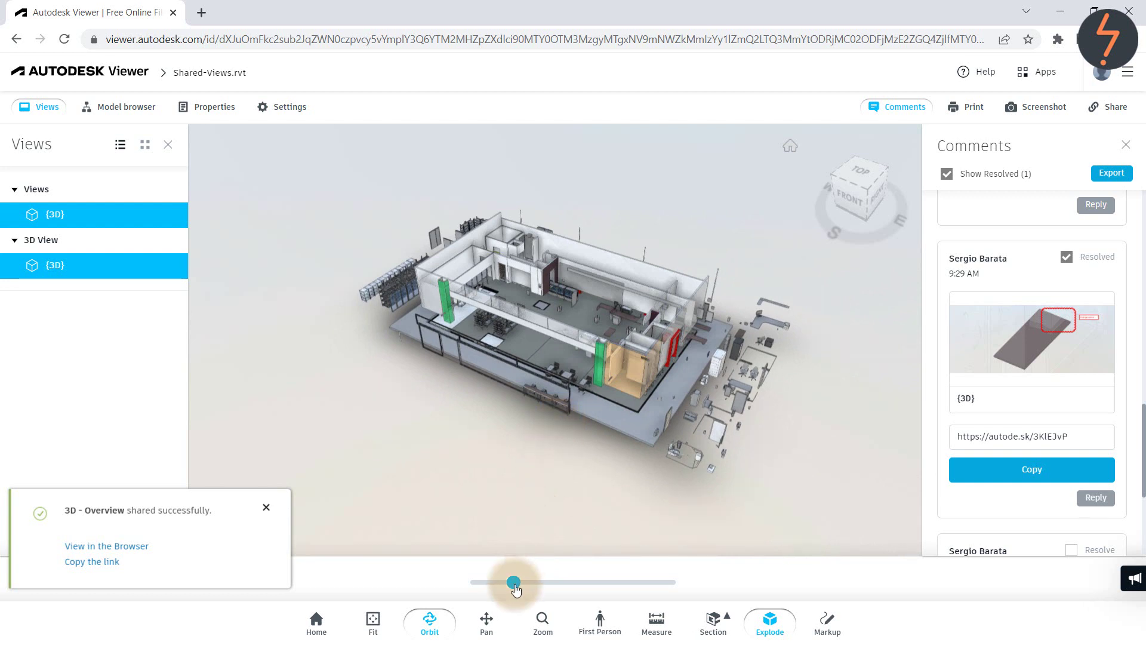
left_click_drag(514, 582, 477, 583)
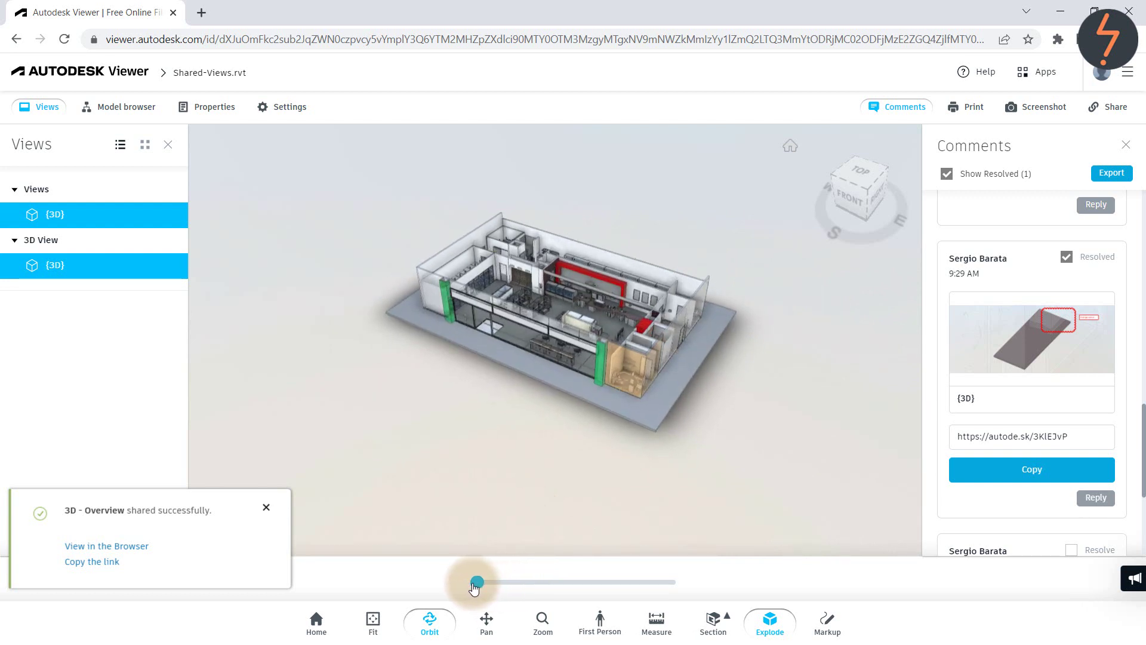
- Show the building from the FRONT in orthographic projection and begin the cladding-change note
left_click(851, 200)
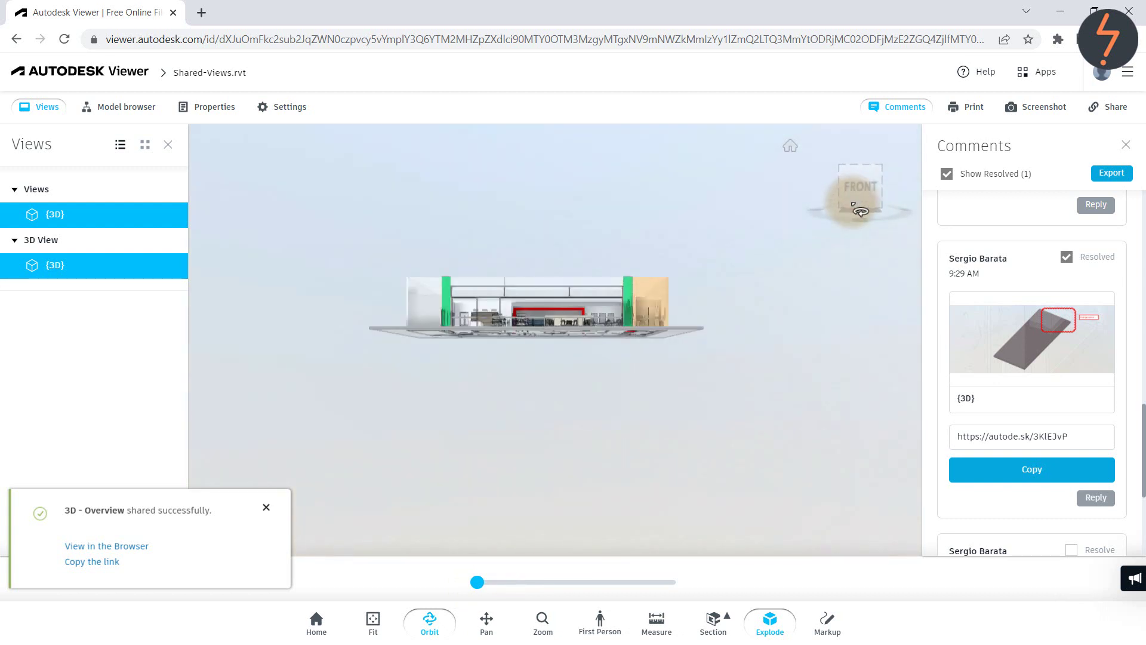
left_click(907, 231)
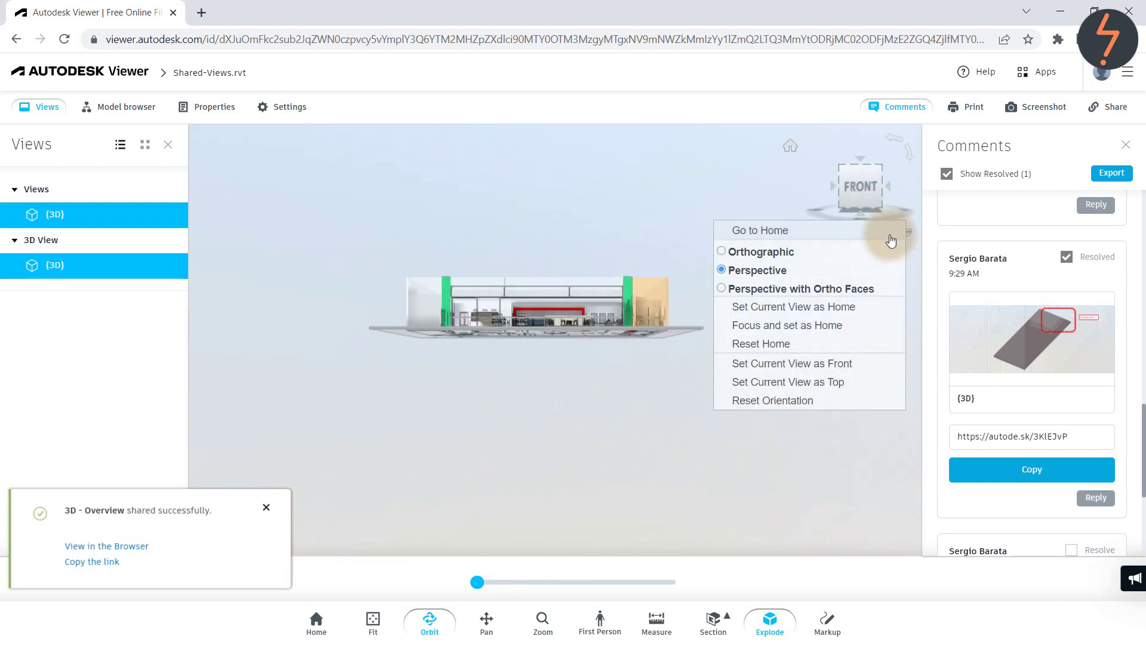
left_click(812, 252)
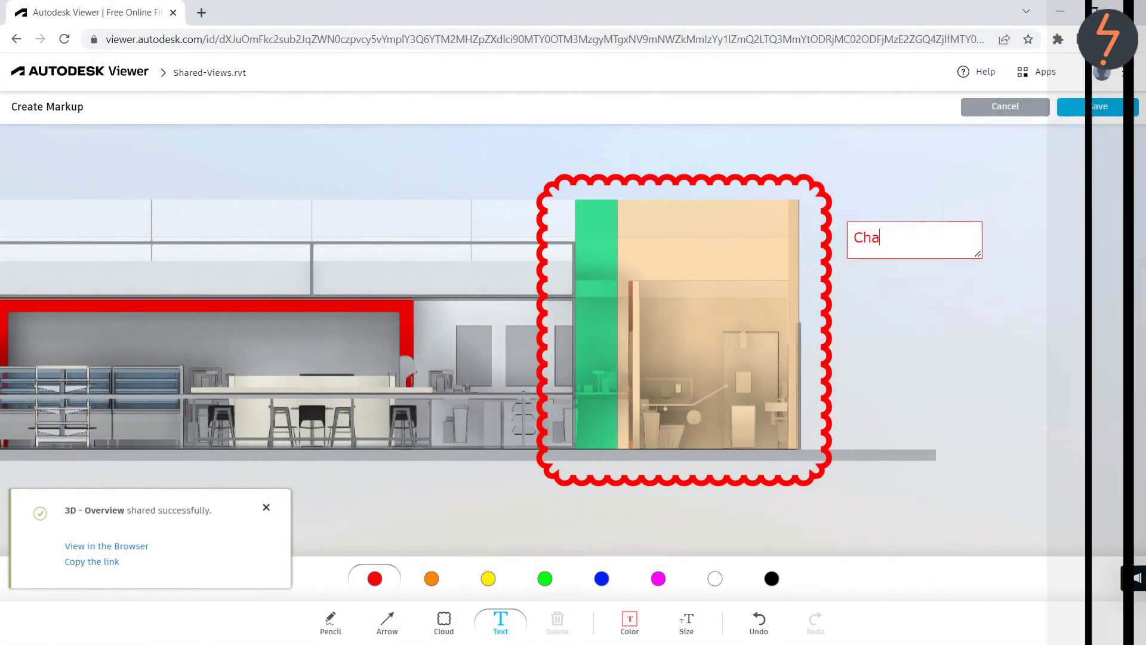
type("nge cladd")
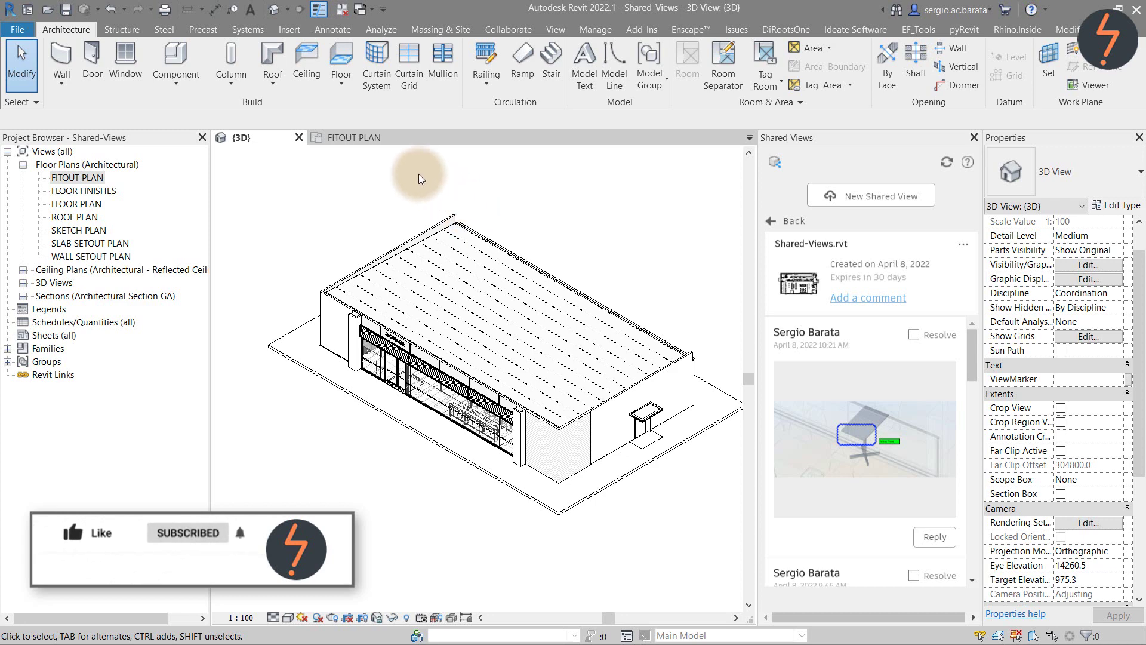
- Switch to the FITOUT PLAN floor plan and show the Collaborate ribbon tab
left_click(367, 138)
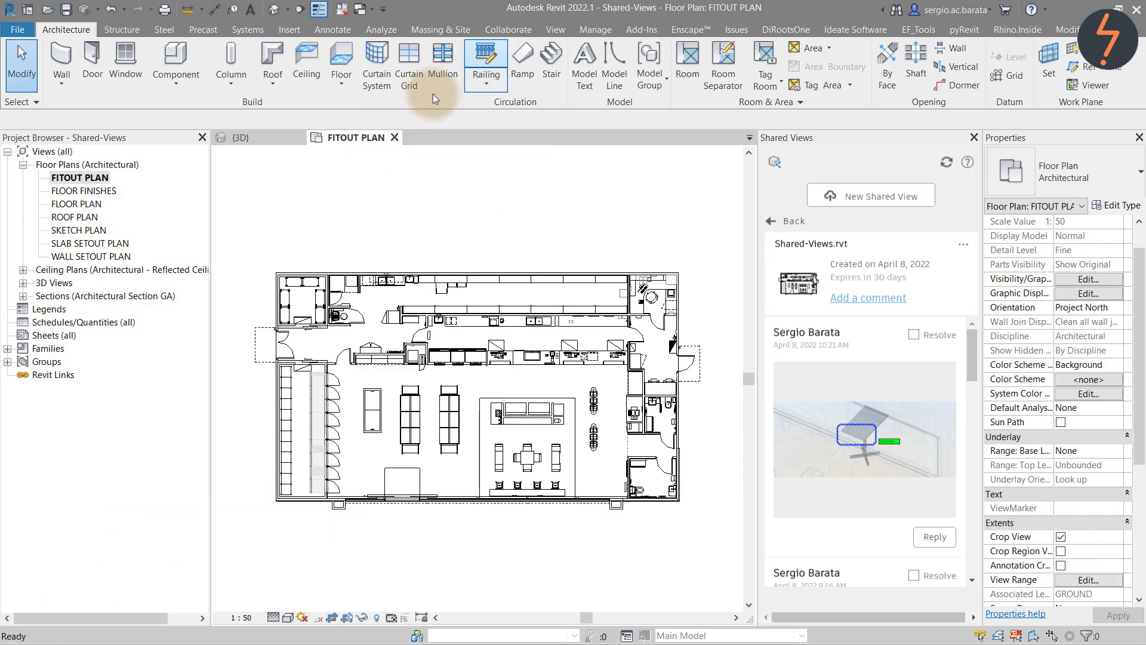
left_click(518, 35)
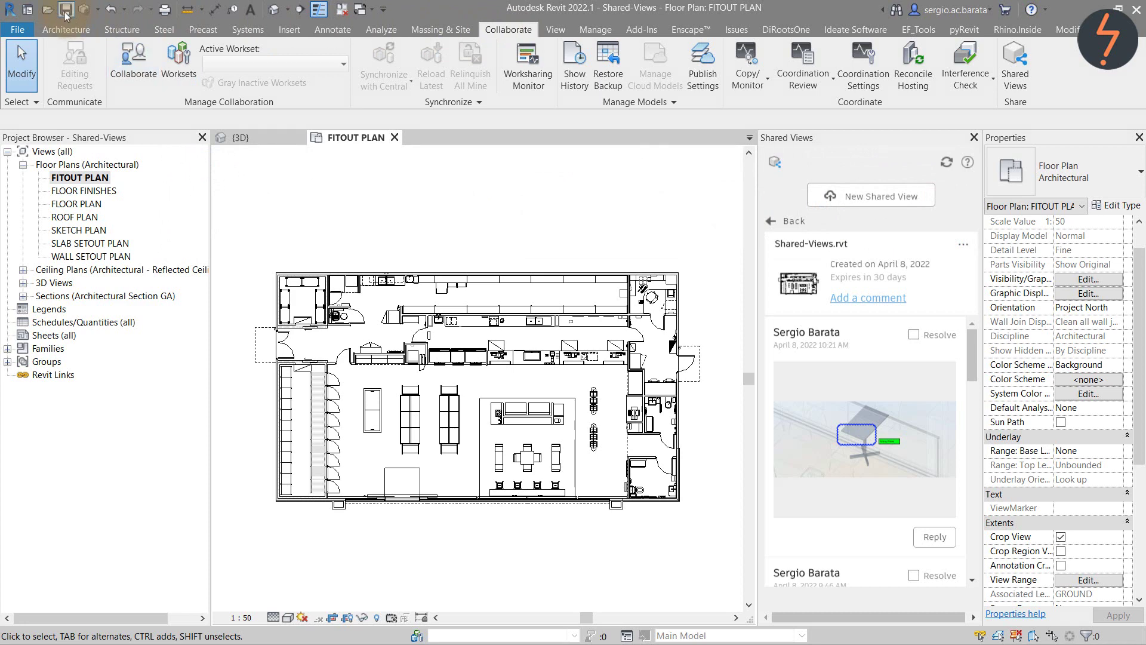
- Create a new shared view named 'Fitout Plan' from the plan and share it
left_click(850, 207)
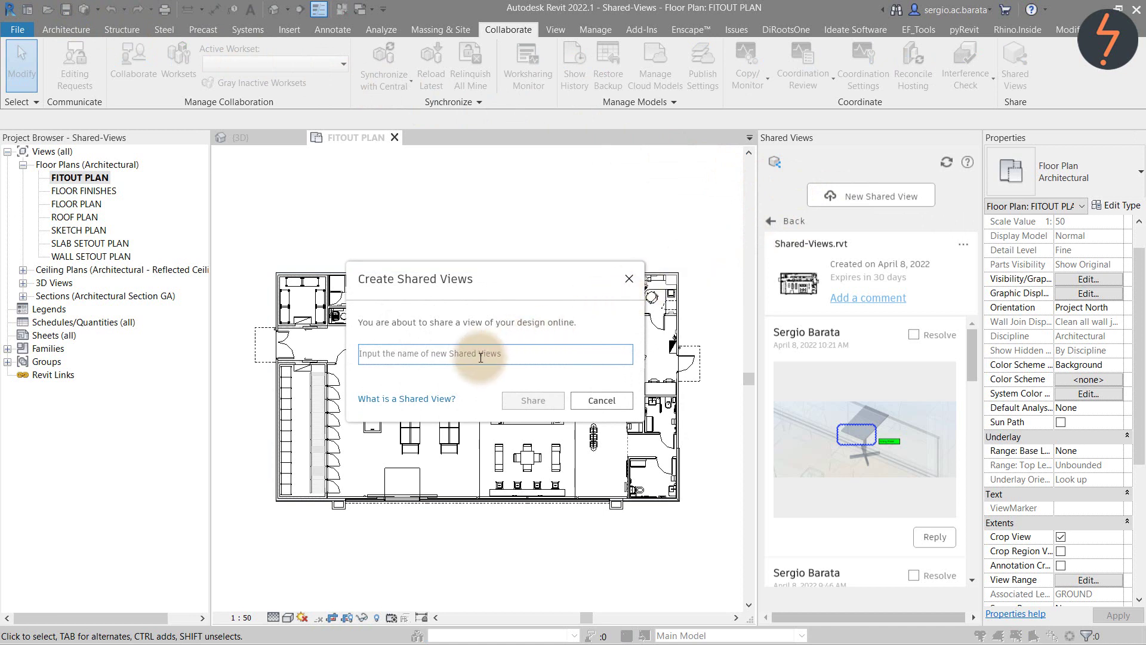
type("tout Plan")
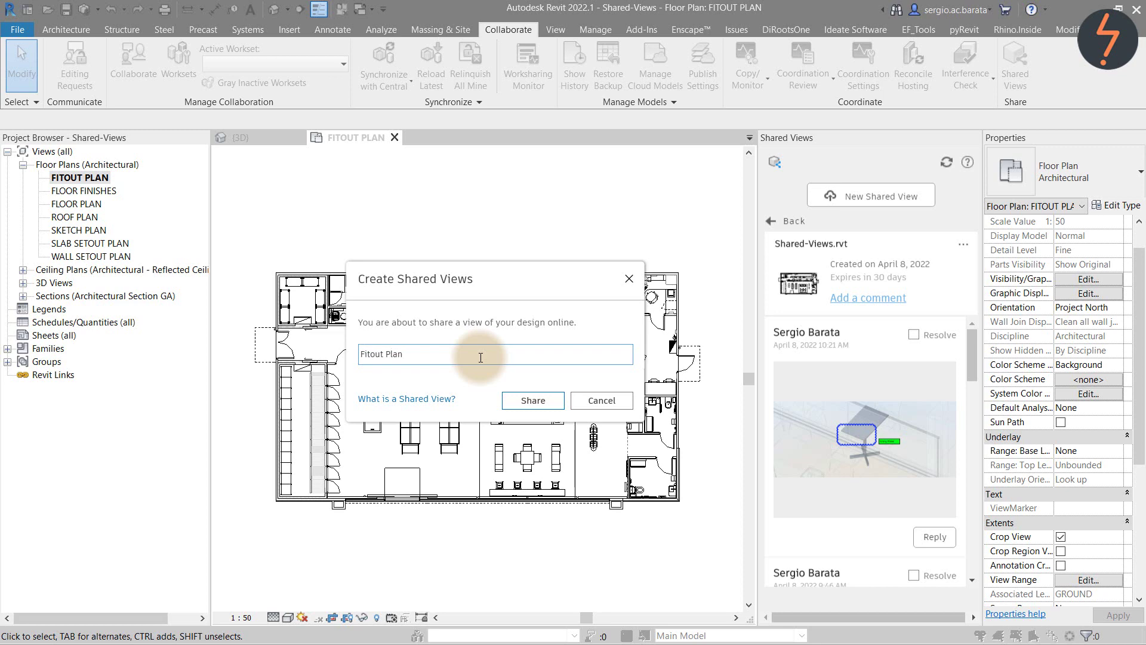
left_click(533, 400)
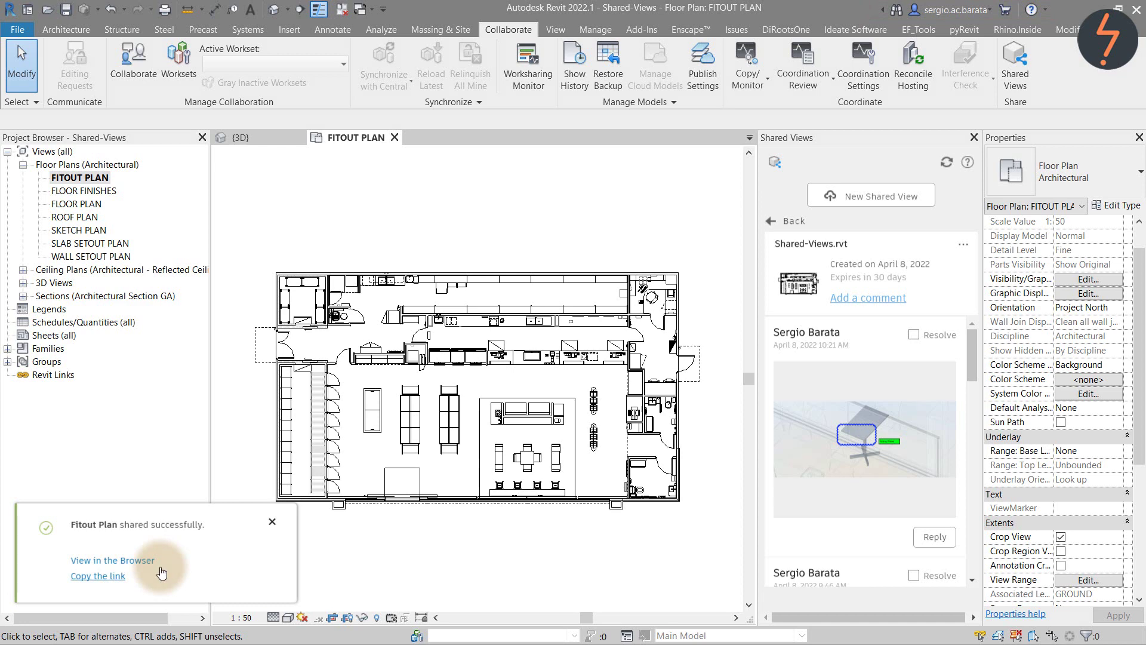
- Go back to the Shared Views list and extend the Fitout Plan shared view's expiry
left_click(789, 222)
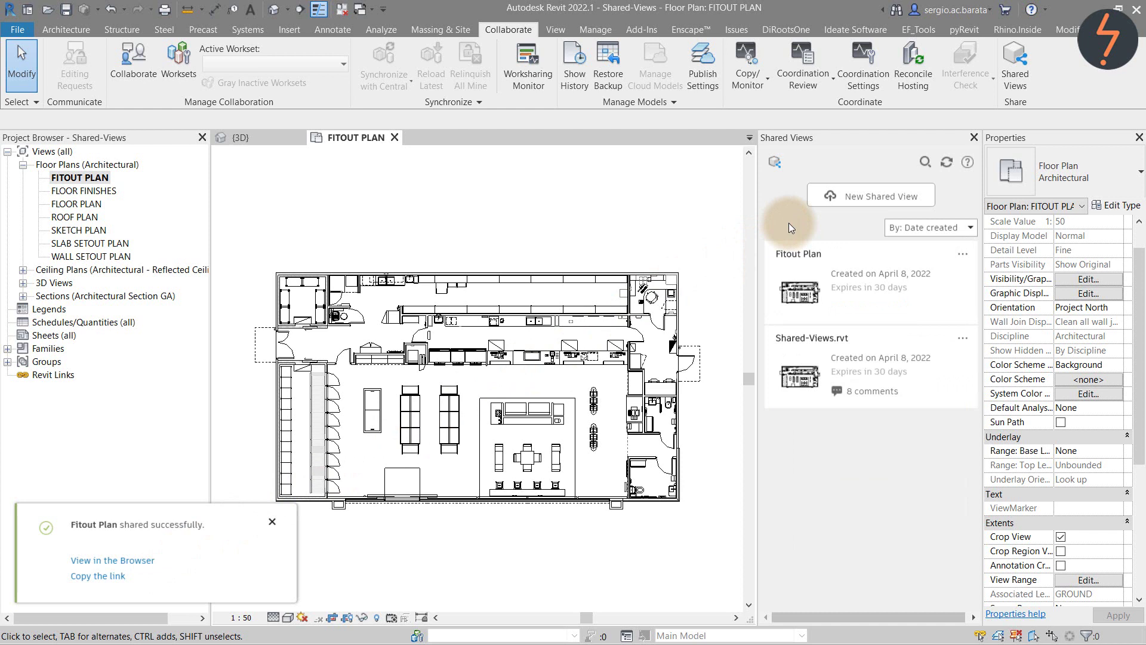
left_click(961, 258)
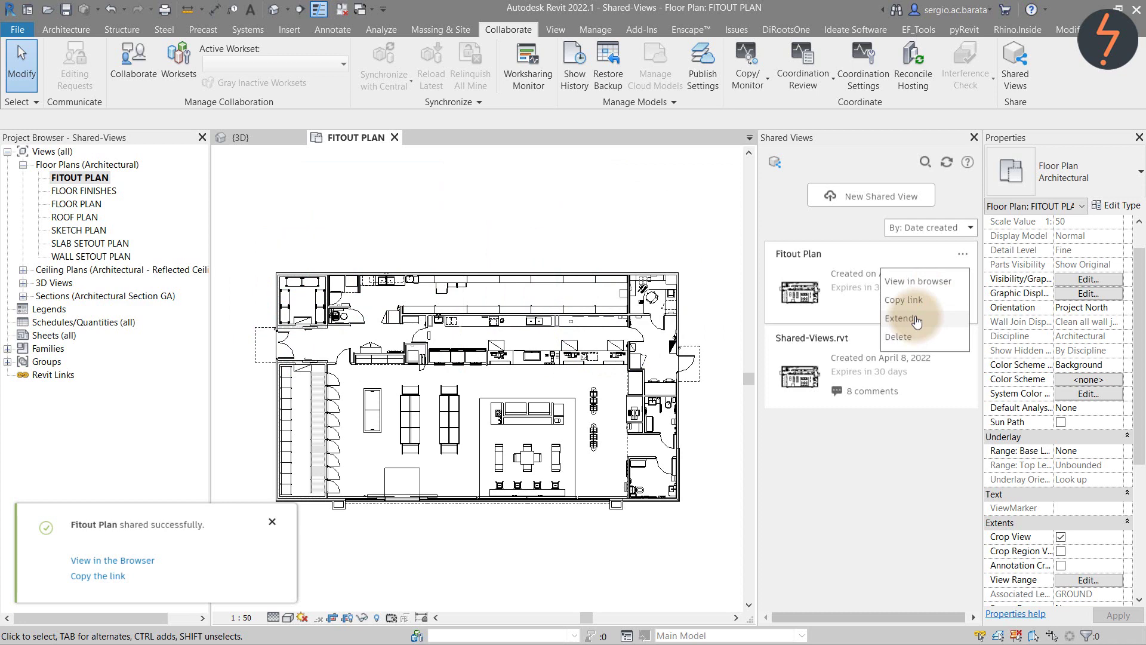
left_click(917, 321)
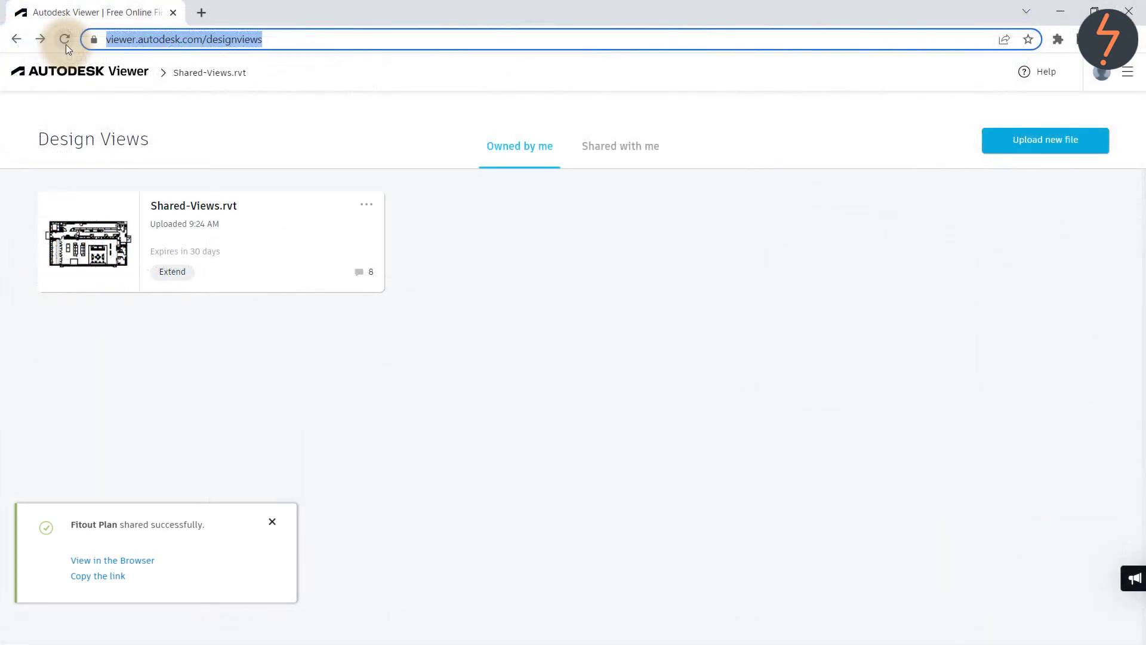
- Reload the Design Views page and check the new Fitout Plan card's options menu
left_click(64, 41)
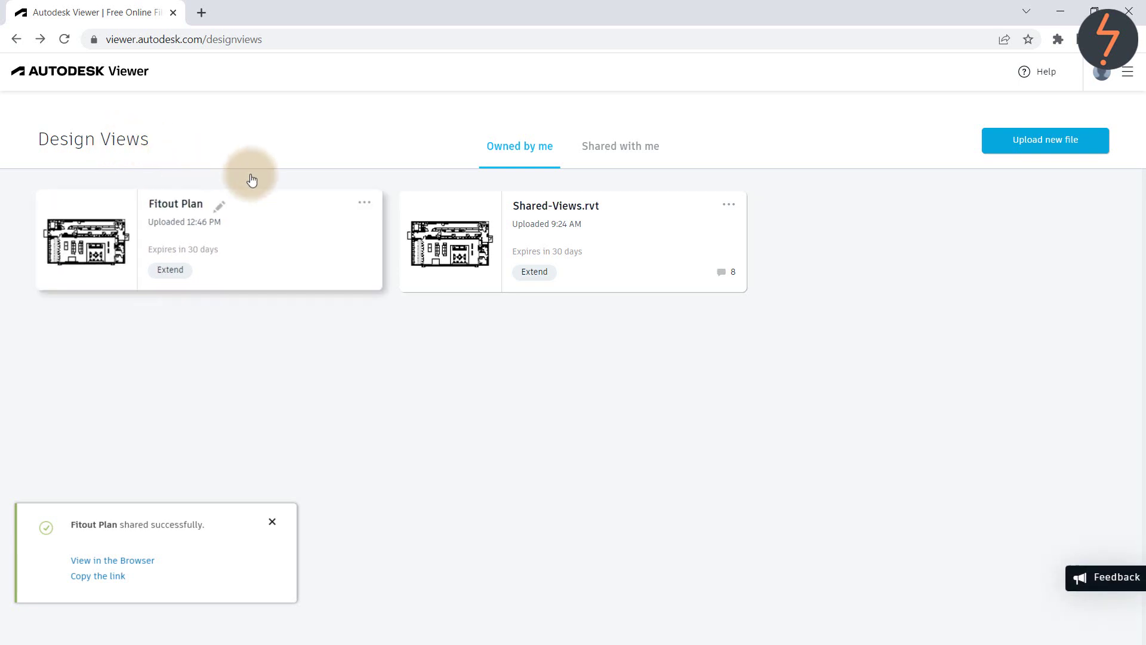
left_click(366, 205)
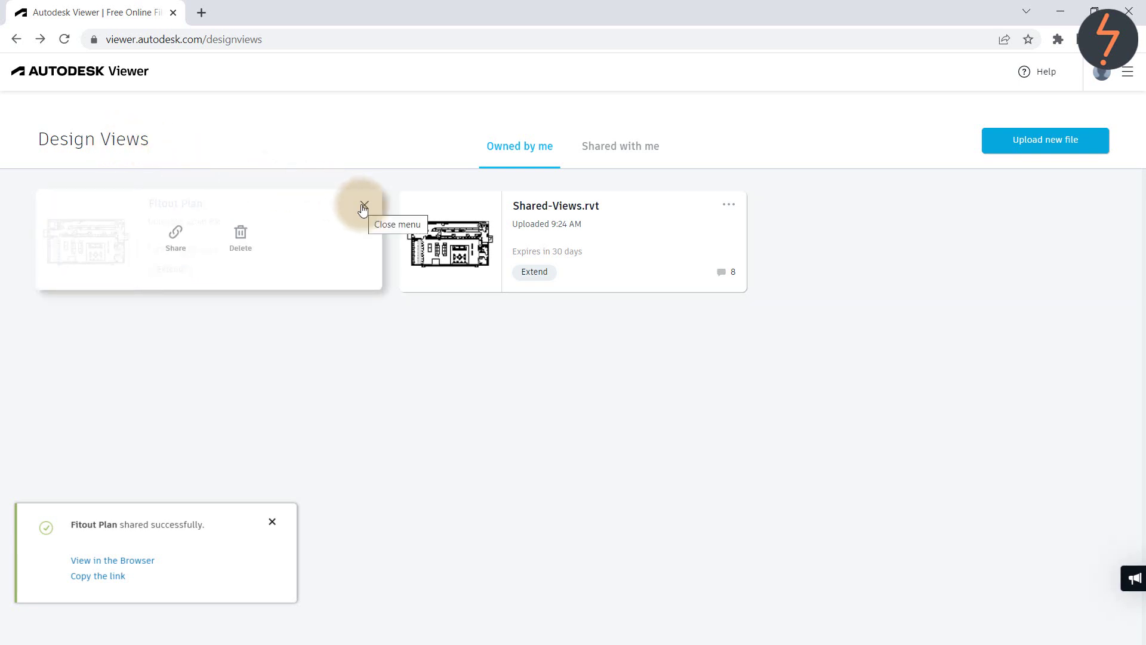
left_click(364, 206)
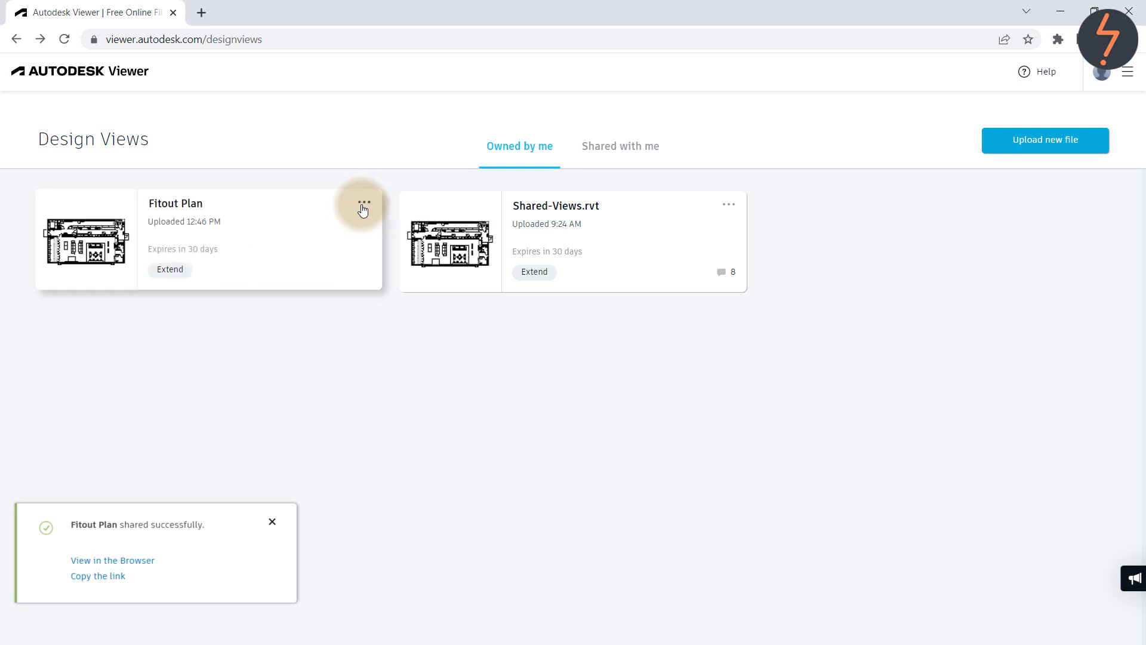
- Open the Fitout Plan card from the Design Views page
left_click(302, 233)
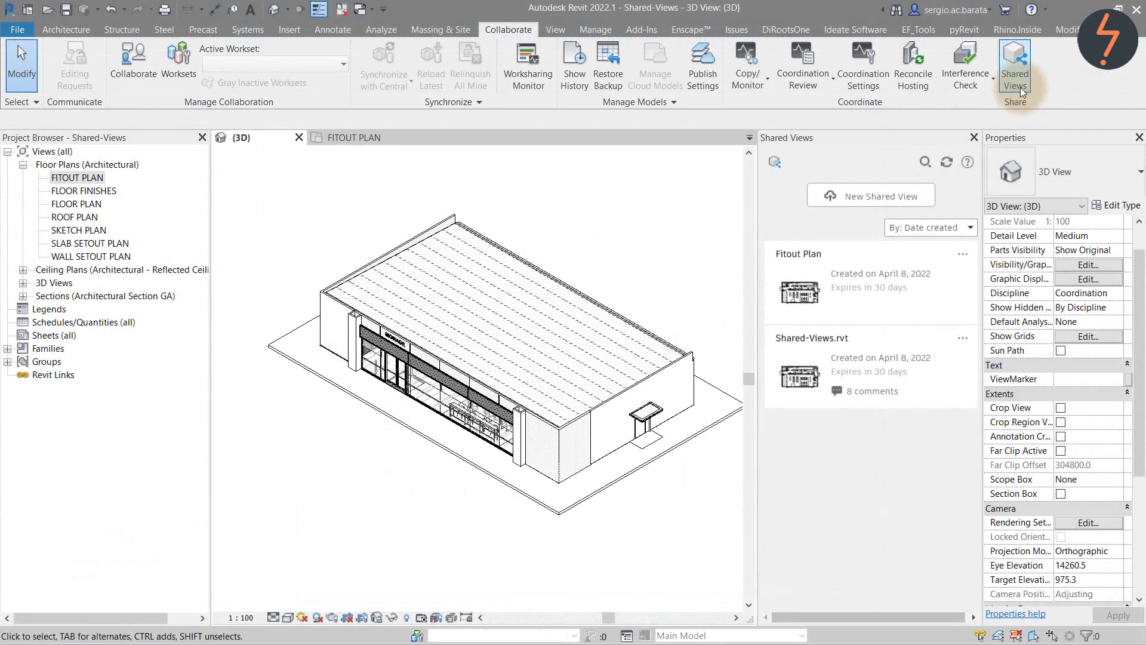
- Publish the 3D view as a new shared view named 'Project 1'
left_click(871, 196)
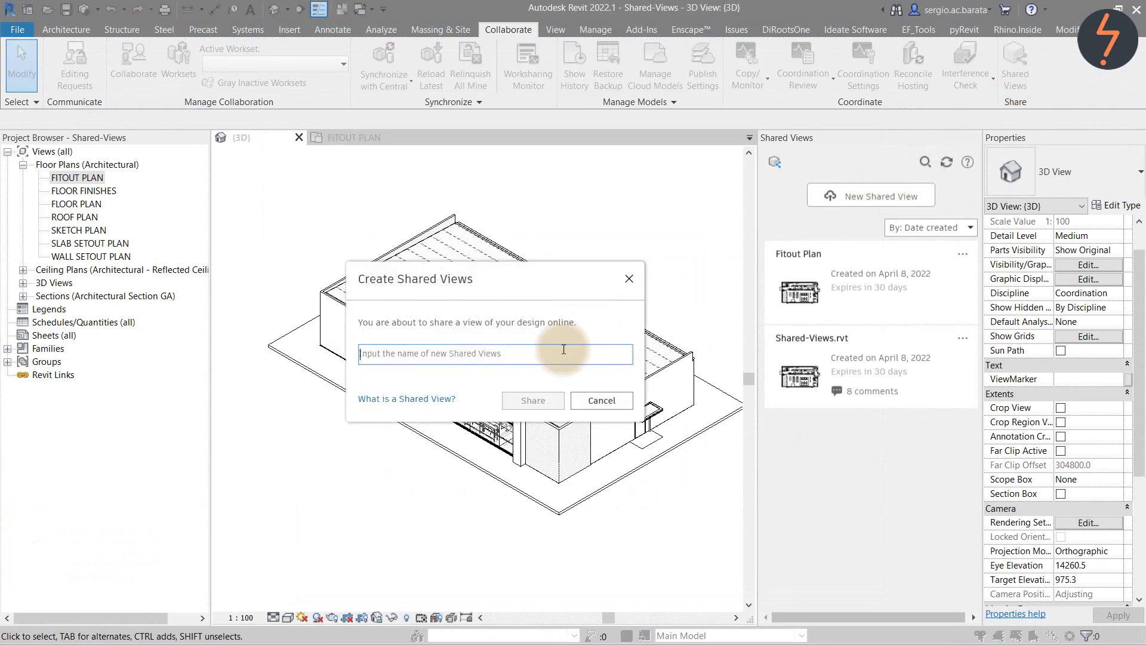
type("Project")
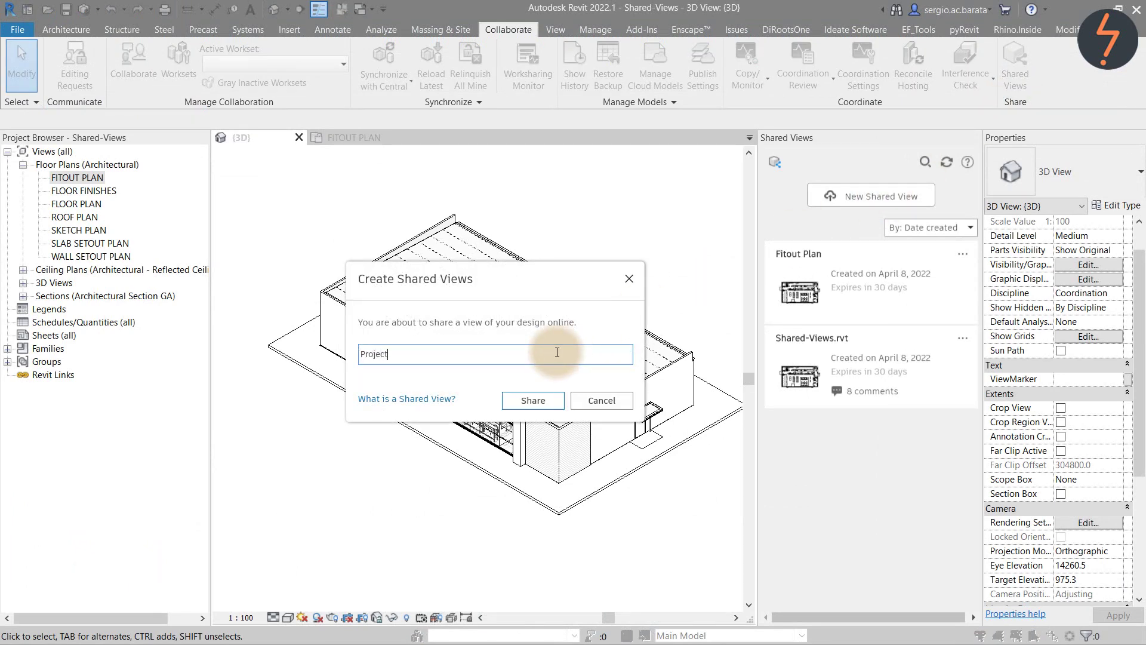
type(" 1")
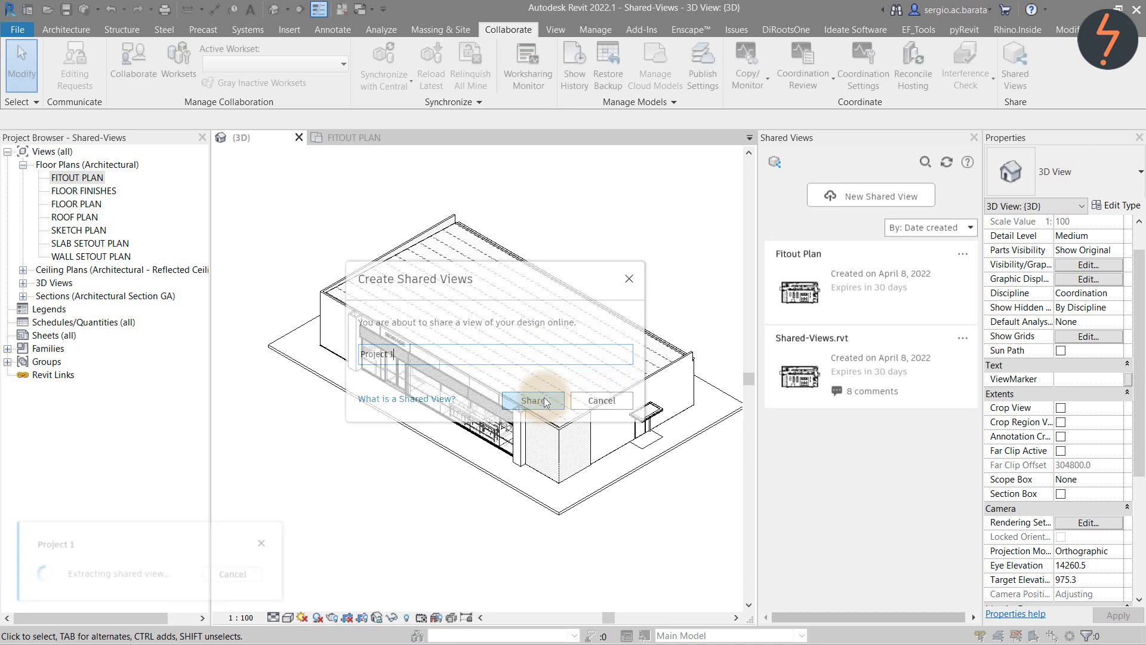
left_click(532, 400)
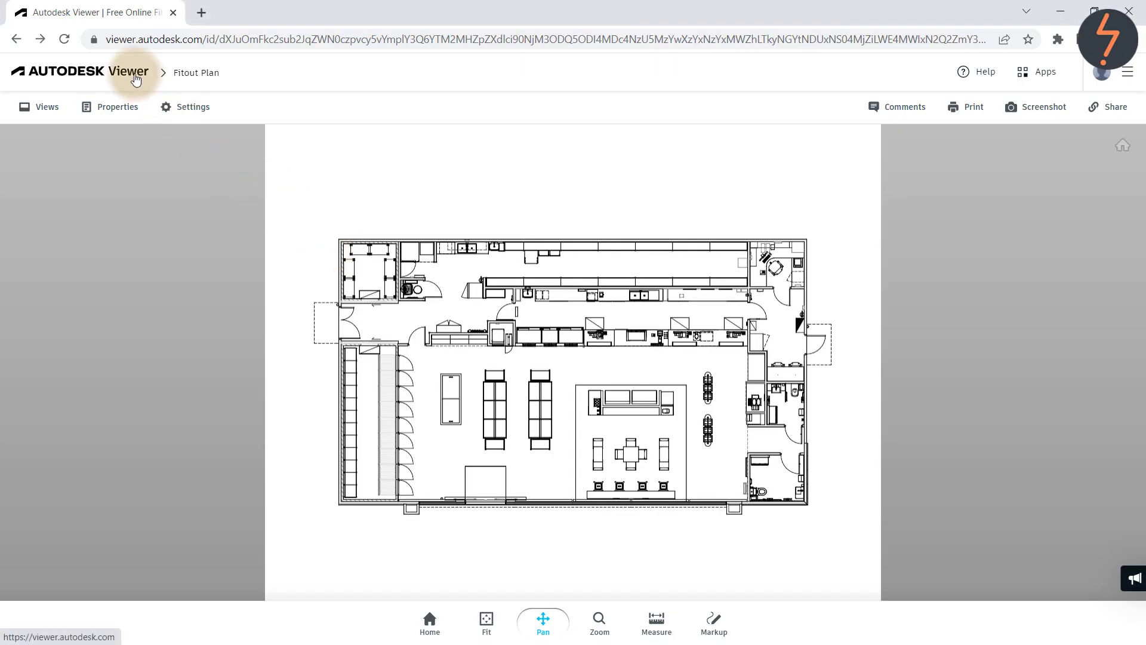
- Open the Project 1 card from the design views list and turn on Model browser and Properties
left_click(142, 70)
left_click(245, 213)
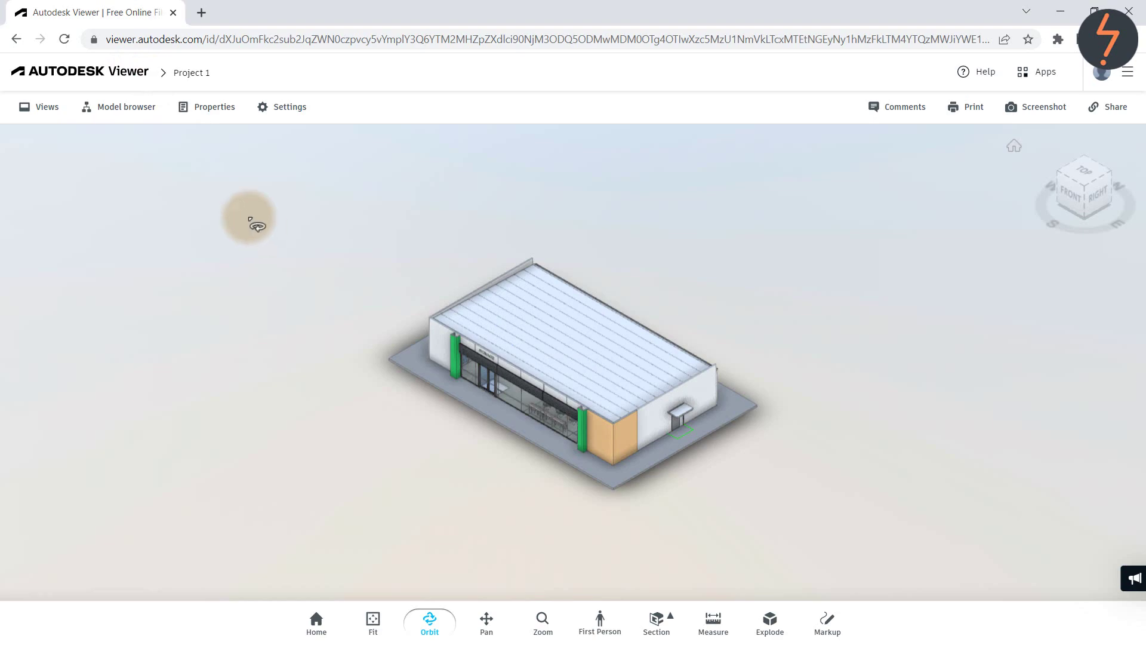
left_click(141, 109)
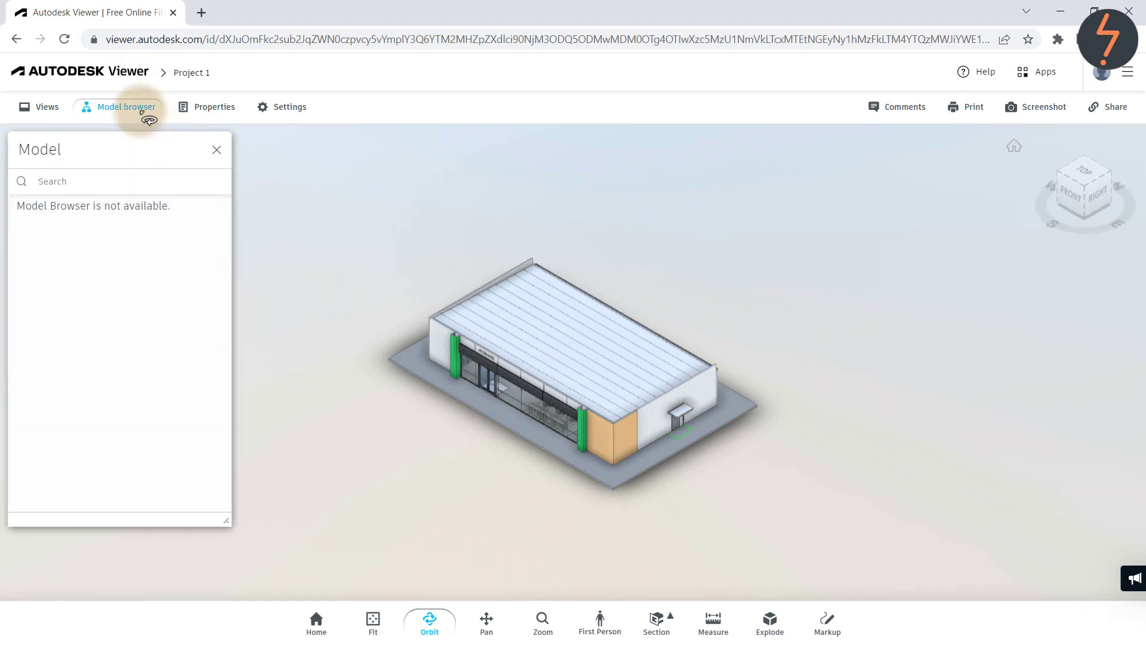
left_click(222, 110)
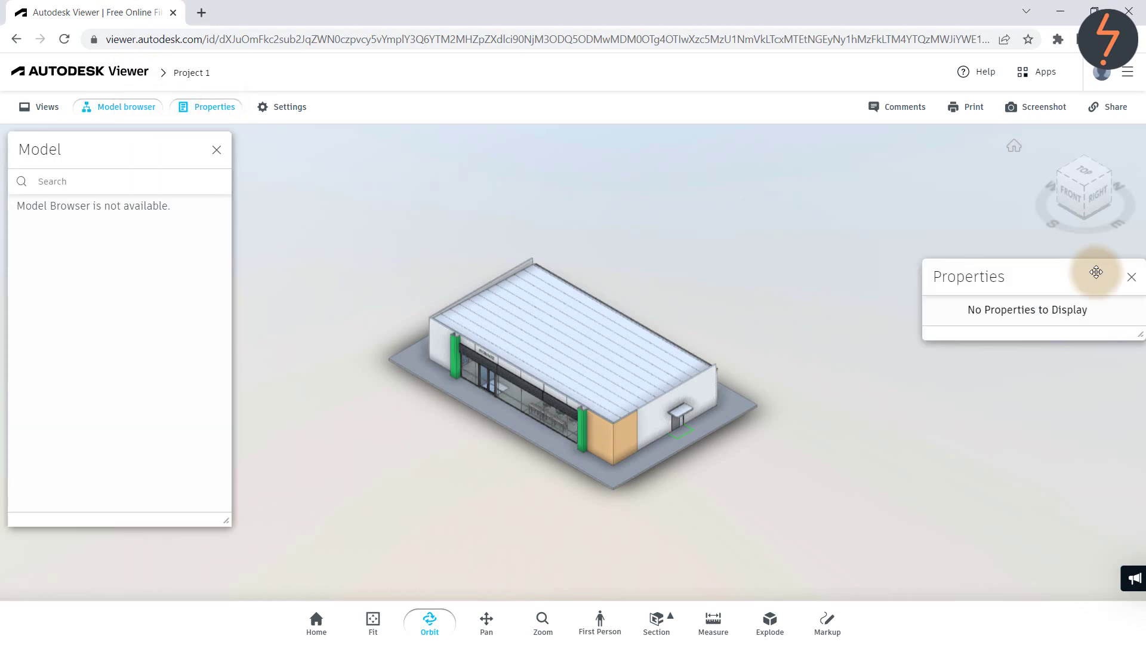